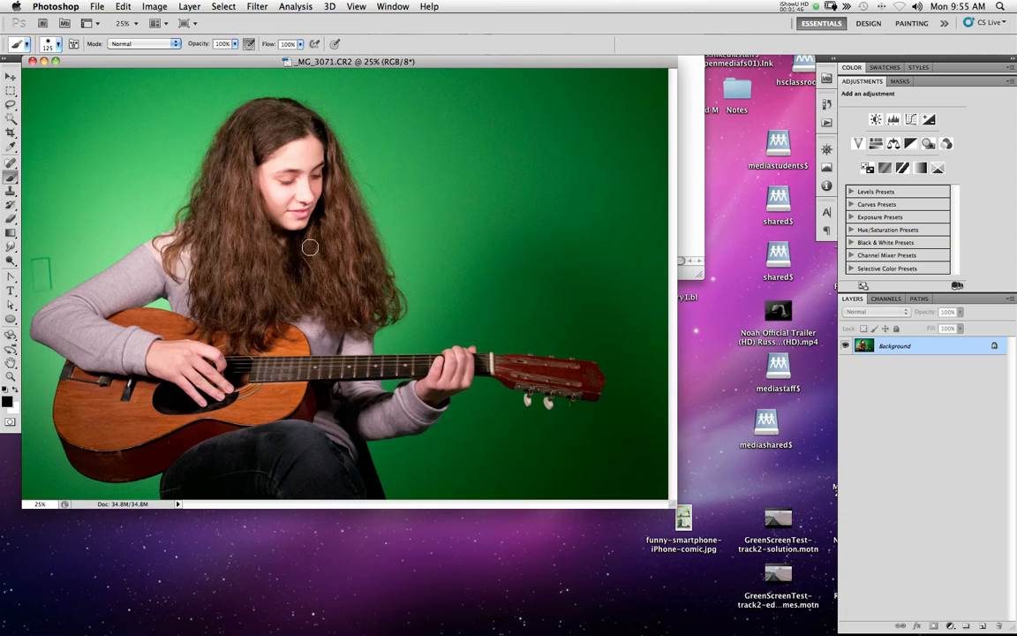
Switch the guitarist photo to full-screen display with menus and reposition the canvas in the workspace.
{"action": "key", "text": "f"}
{"action": "left_click_drag", "start_coordinate": [565, 261], "coordinate": [437, 243]}
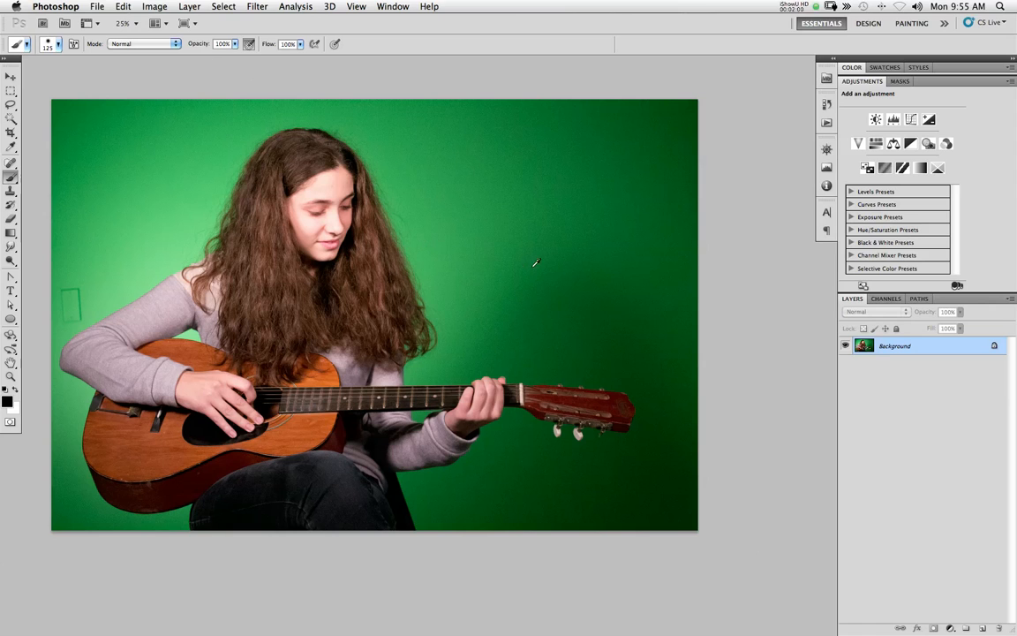
{"action": "mouse_move", "coordinate": [416, 234]}
{"action": "left_mouse_down"}
{"action": "mouse_move", "coordinate": [540, 267]}
{"action": "mouse_move", "coordinate": [436, 331]}
{"action": "mouse_move", "coordinate": [435, 268]}
{"action": "mouse_move", "coordinate": [461, 283]}
{"action": "mouse_move", "coordinate": [525, 289]}
{"action": "mouse_move", "coordinate": [406, 290]}
{"action": "mouse_move", "coordinate": [432, 291]}
{"action": "mouse_move", "coordinate": [422, 291]}
{"action": "left_mouse_up"}
{"action": "left_click_drag", "start_coordinate": [465, 335], "coordinate": [455, 300]}
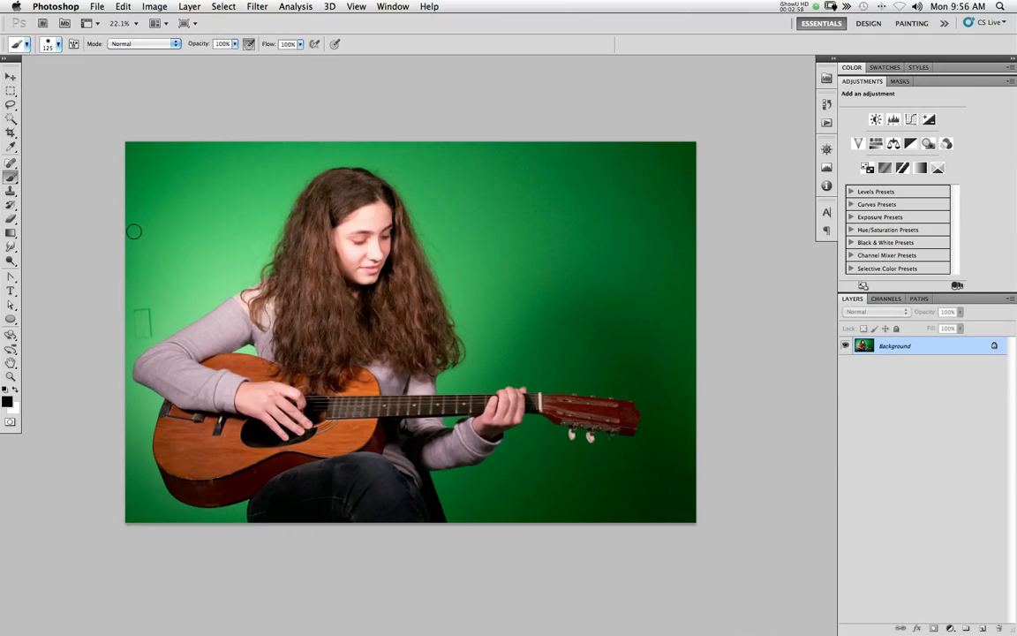
Try erasing green backdrop beside the girl on the locked Background layer, and undo the strokes.
{"action": "left_click", "coordinate": [12, 220]}
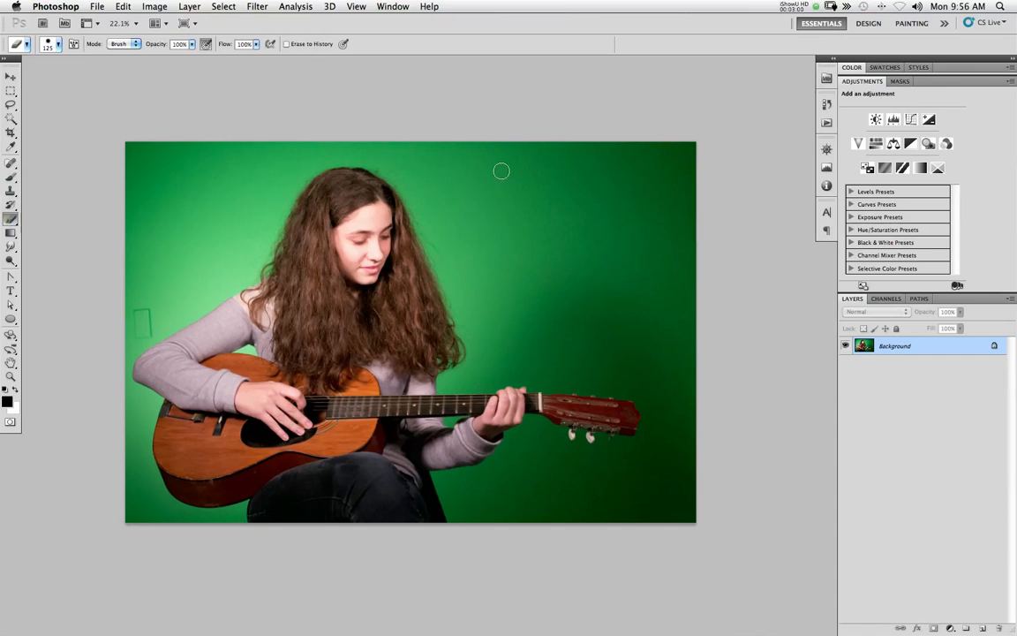
{"action": "mouse_move", "coordinate": [493, 190]}
{"action": "left_mouse_down"}
{"action": "mouse_move", "coordinate": [549, 179]}
{"action": "mouse_move", "coordinate": [575, 202]}
{"action": "mouse_move", "coordinate": [596, 282]}
{"action": "mouse_move", "coordinate": [672, 324]}
{"action": "mouse_move", "coordinate": [645, 339]}
{"action": "mouse_move", "coordinate": [563, 321]}
{"action": "mouse_move", "coordinate": [588, 280]}
{"action": "mouse_move", "coordinate": [522, 262]}
{"action": "mouse_move", "coordinate": [505, 237]}
{"action": "mouse_move", "coordinate": [477, 240]}
{"action": "left_mouse_up"}
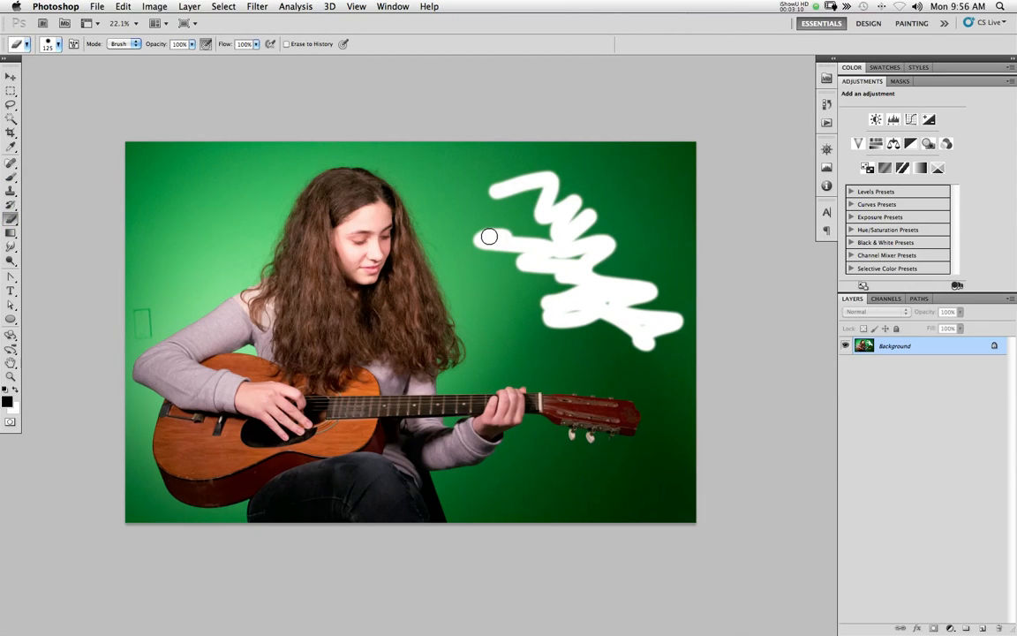
{"action": "key", "text": "super+alt+z"}
{"action": "key", "text": "super+alt+z"}
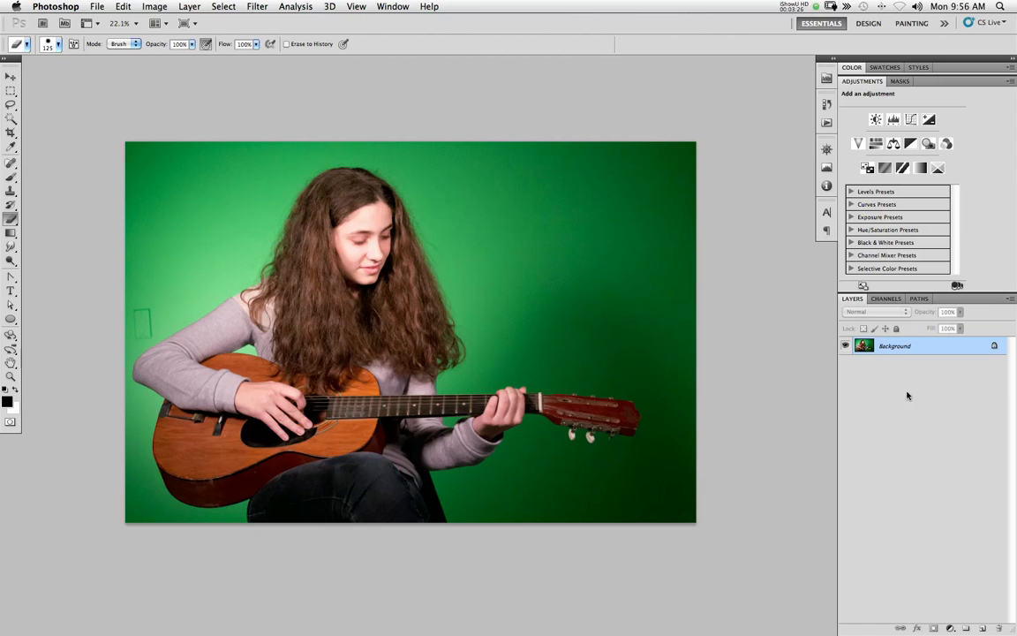
Add an empty layer, try to move it beneath the Background layer, and delete it.
{"action": "left_click", "coordinate": [981, 628]}
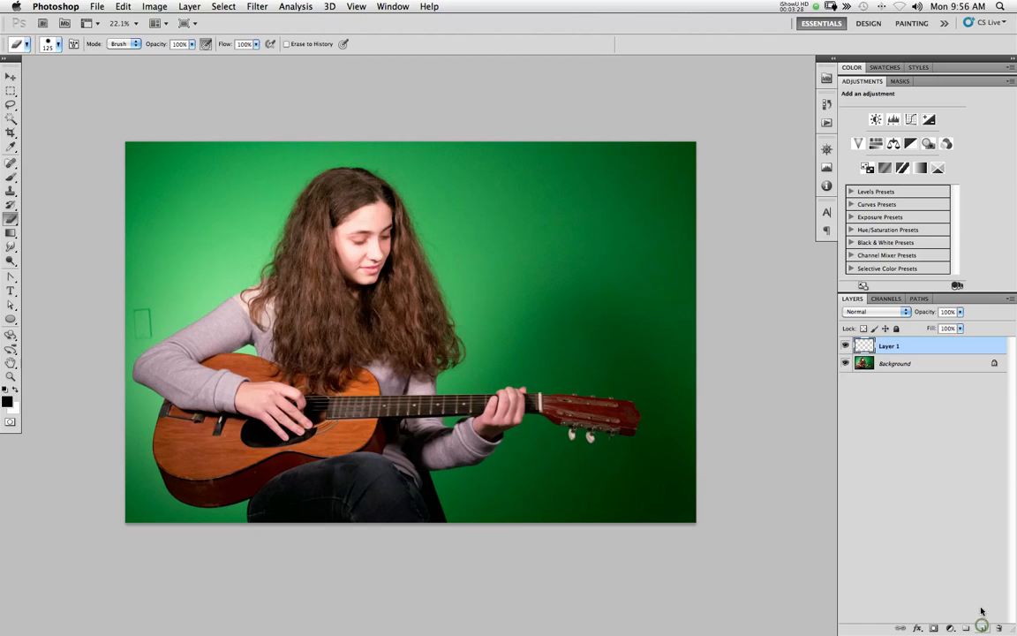
{"action": "left_click_drag", "start_coordinate": [892, 346], "coordinate": [913, 392]}
{"action": "key", "text": "Delete"}
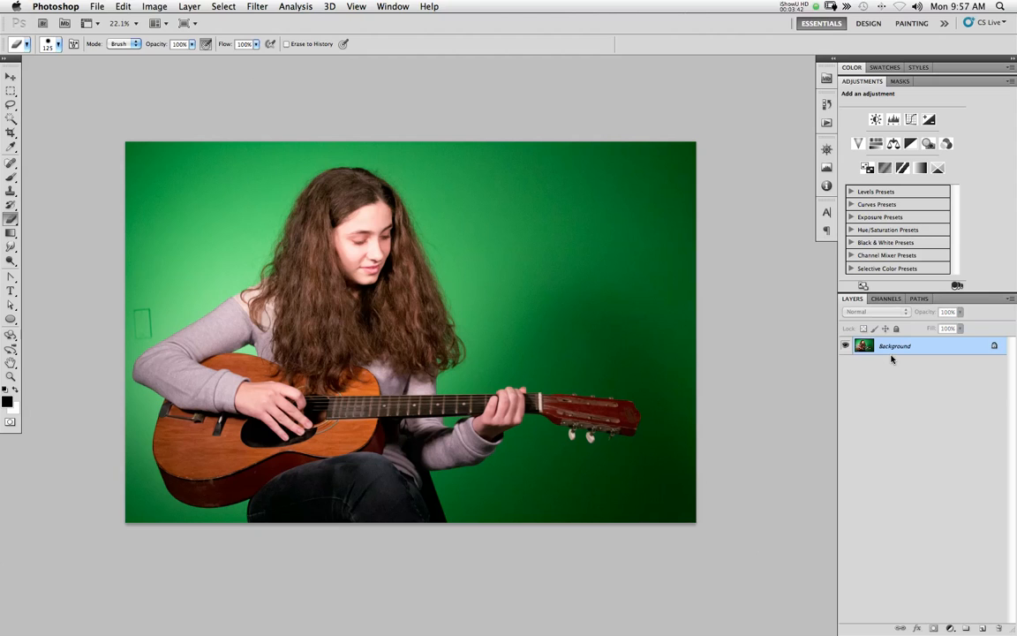
Convert the locked Background into a regular layer named Layer 0, with Normal mode and 100% opacity.
{"action": "double_click", "coordinate": [939, 346]}
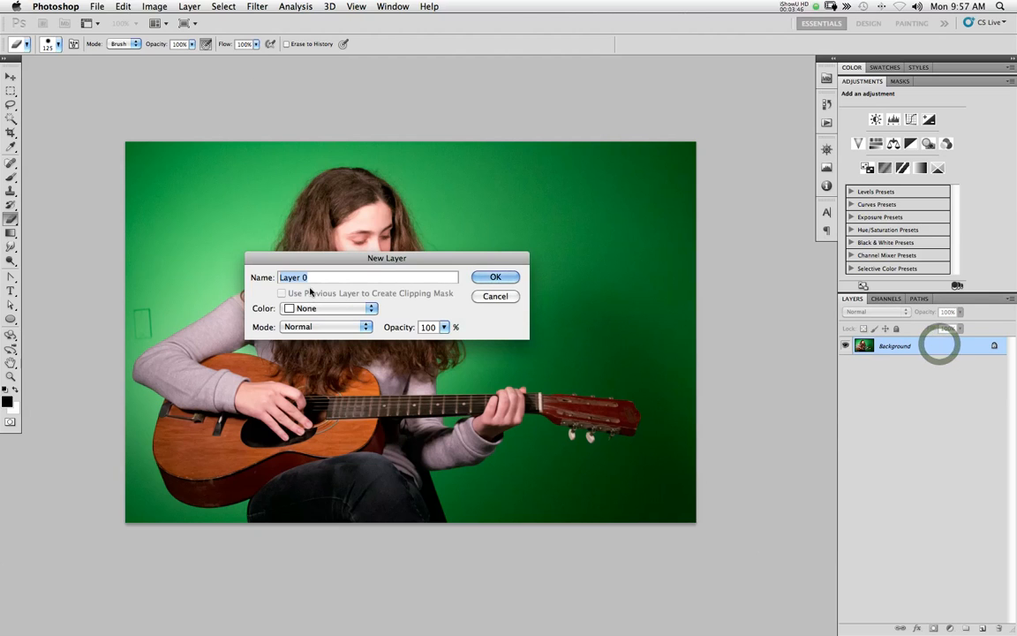
{"action": "left_click", "coordinate": [496, 276]}
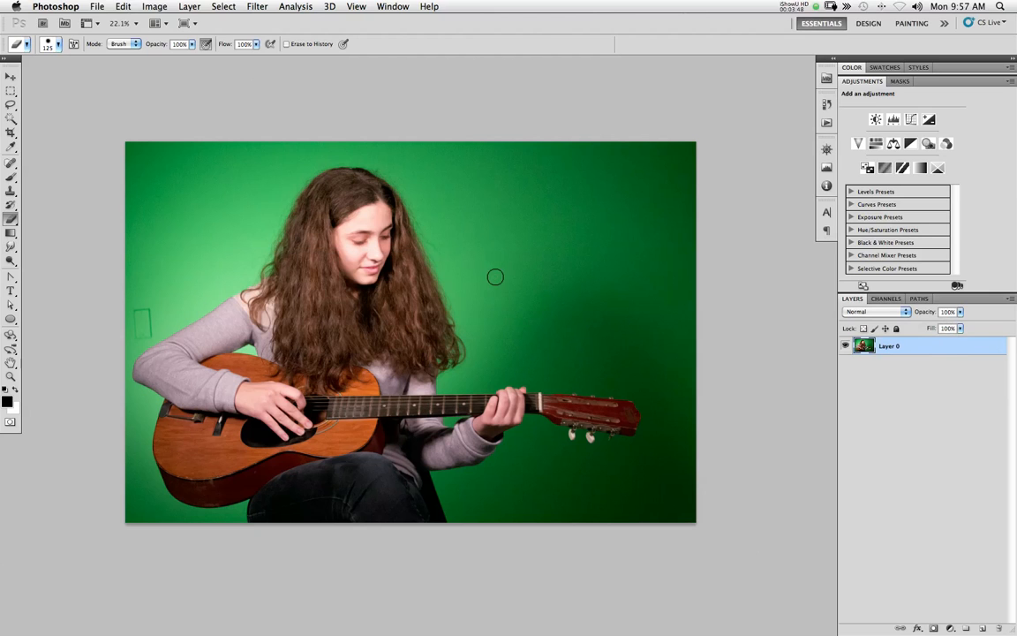
Try erasing part of the green backdrop and placing a new layer beneath Layer 0, and undo these changes.
{"action": "mouse_move", "coordinate": [495, 227]}
{"action": "left_mouse_down"}
{"action": "mouse_move", "coordinate": [541, 197]}
{"action": "mouse_move", "coordinate": [573, 213]}
{"action": "mouse_move", "coordinate": [592, 304]}
{"action": "mouse_move", "coordinate": [615, 320]}
{"action": "mouse_move", "coordinate": [544, 336]}
{"action": "mouse_move", "coordinate": [557, 196]}
{"action": "left_mouse_up"}
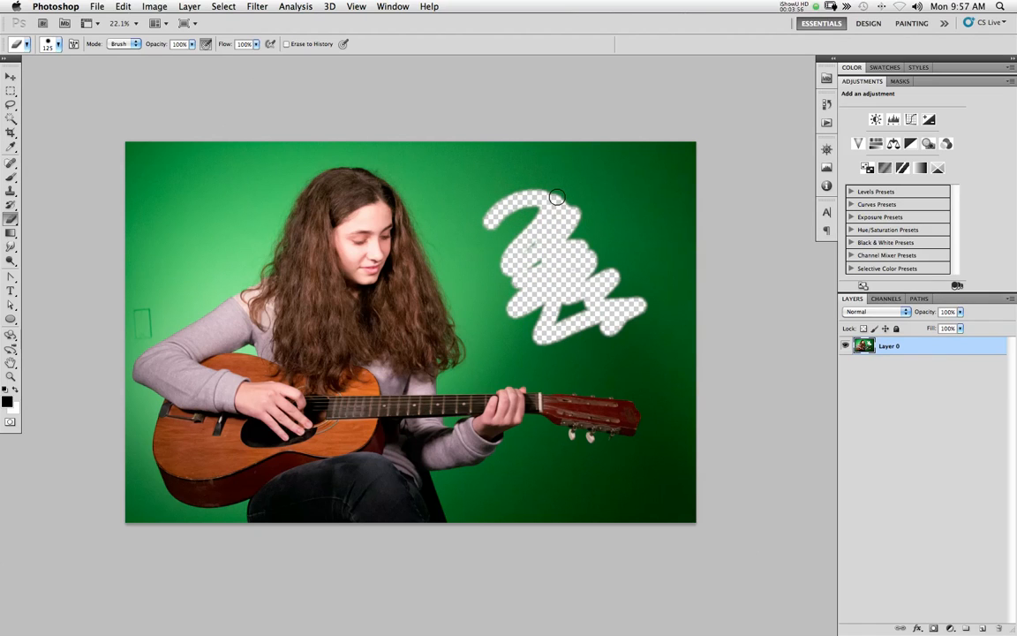
{"action": "left_click", "coordinate": [980, 628]}
{"action": "left_click_drag", "start_coordinate": [913, 349], "coordinate": [921, 403]}
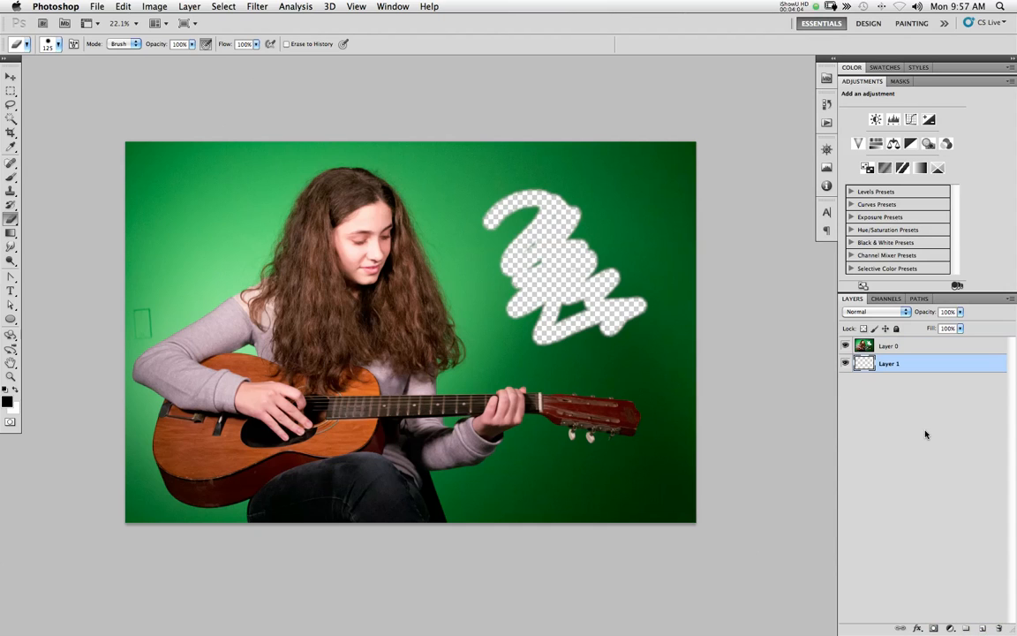
{"action": "key", "text": "ctrl+alt+z"}
{"action": "key", "text": "ctrl+alt+z"}
{"action": "key", "text": "ctrl+alt+z"}
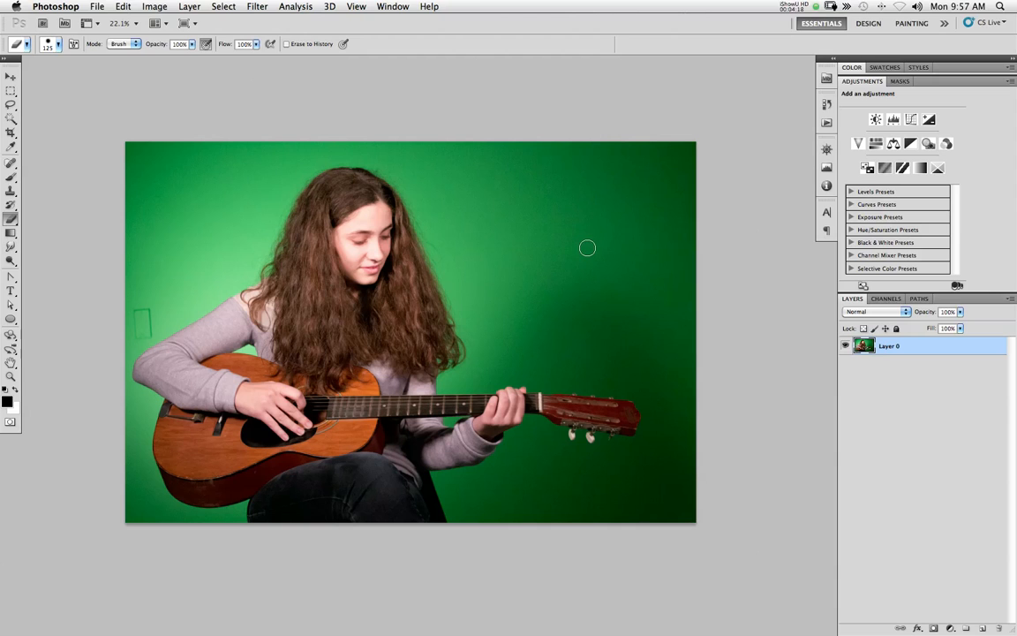
Try erasing the backdrop down to the guitar neck, inspect the edge and eraser brush settings up close, and undo the erasing.
{"action": "mouse_move", "coordinate": [549, 281]}
{"action": "left_mouse_down"}
{"action": "mouse_move", "coordinate": [584, 260]}
{"action": "mouse_move", "coordinate": [511, 290]}
{"action": "mouse_move", "coordinate": [493, 211]}
{"action": "left_mouse_up"}
{"action": "mouse_move", "coordinate": [583, 258]}
{"action": "left_mouse_down"}
{"action": "mouse_move", "coordinate": [543, 199]}
{"action": "mouse_move", "coordinate": [618, 190]}
{"action": "mouse_move", "coordinate": [459, 221]}
{"action": "left_mouse_up"}
{"action": "mouse_move", "coordinate": [515, 283]}
{"action": "left_mouse_down"}
{"action": "mouse_move", "coordinate": [488, 359]}
{"action": "mouse_move", "coordinate": [536, 377]}
{"action": "mouse_move", "coordinate": [439, 386]}
{"action": "left_mouse_up"}
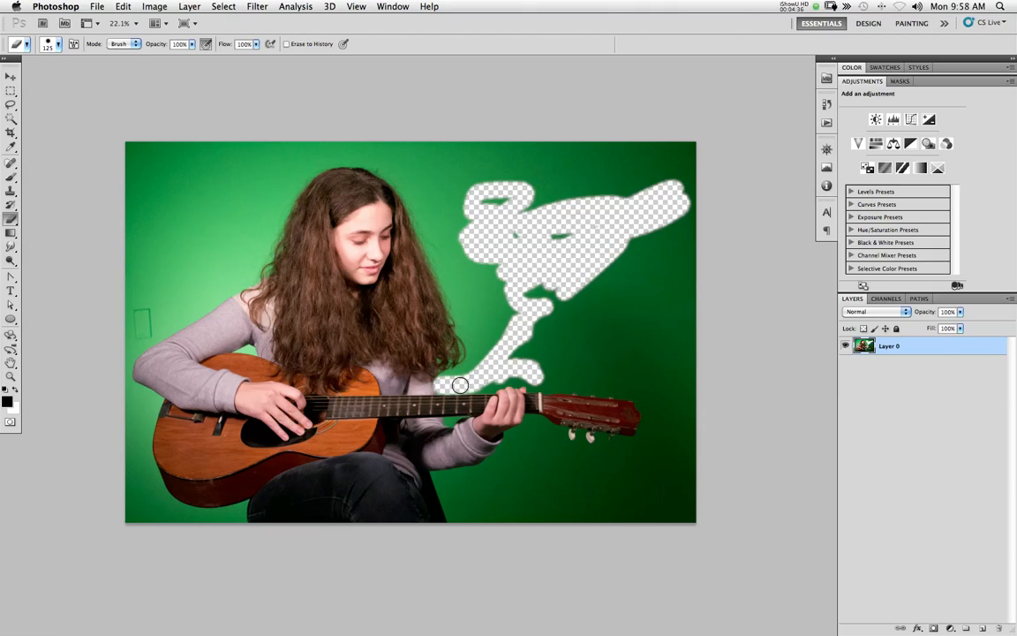
{"action": "scroll", "coordinate": [446, 385], "scroll_direction": "up", "scroll_amount": 3}
{"action": "scroll", "coordinate": [477, 403], "scroll_direction": "up", "scroll_amount": 8}
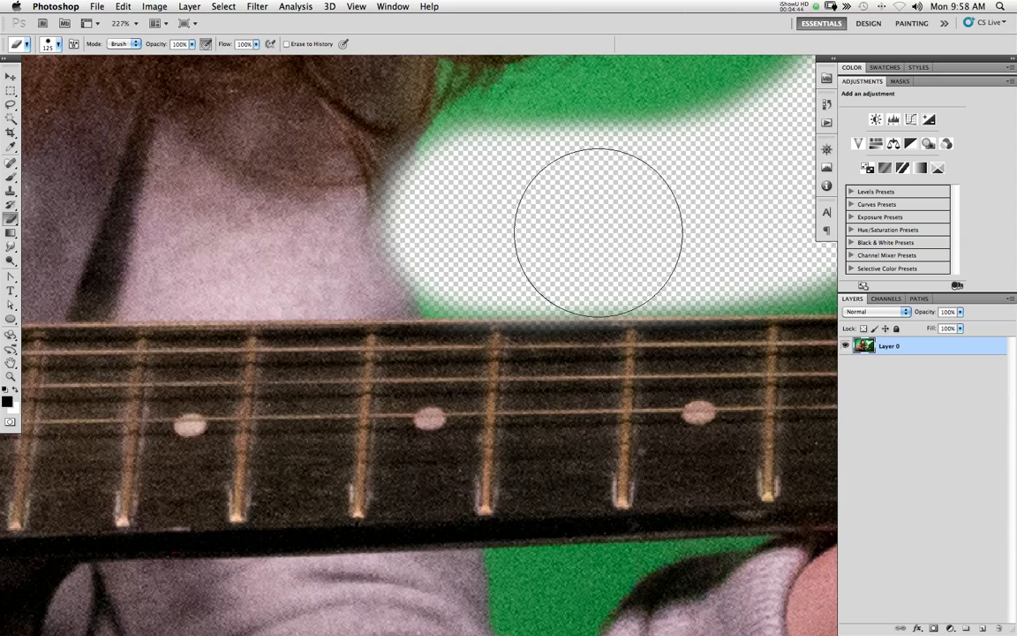
{"action": "right_click", "coordinate": [530, 204]}
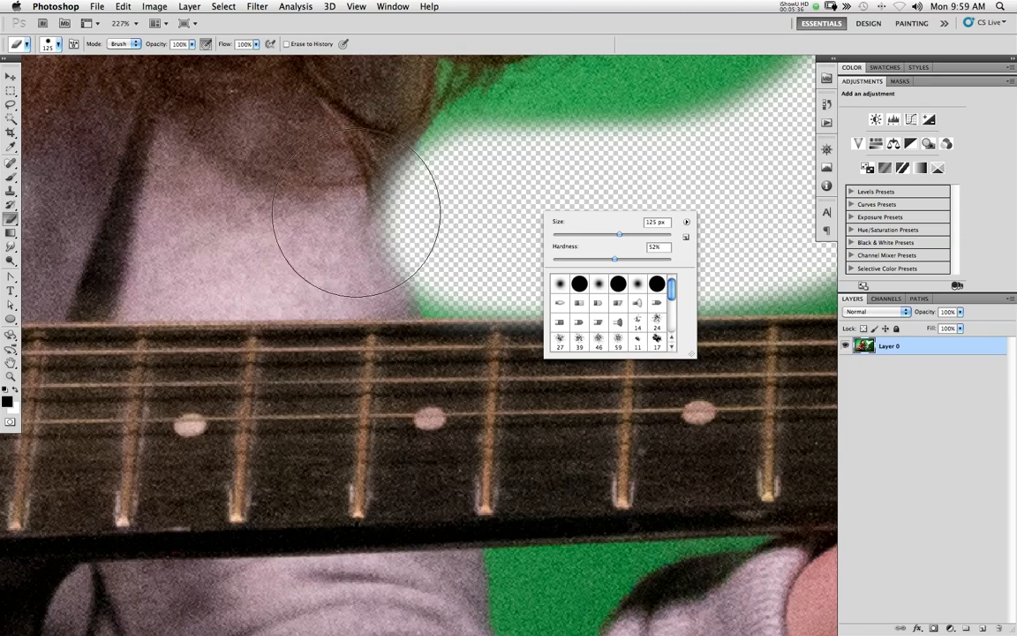
{"action": "scroll", "coordinate": [438, 302], "scroll_direction": "down", "scroll_amount": 10}
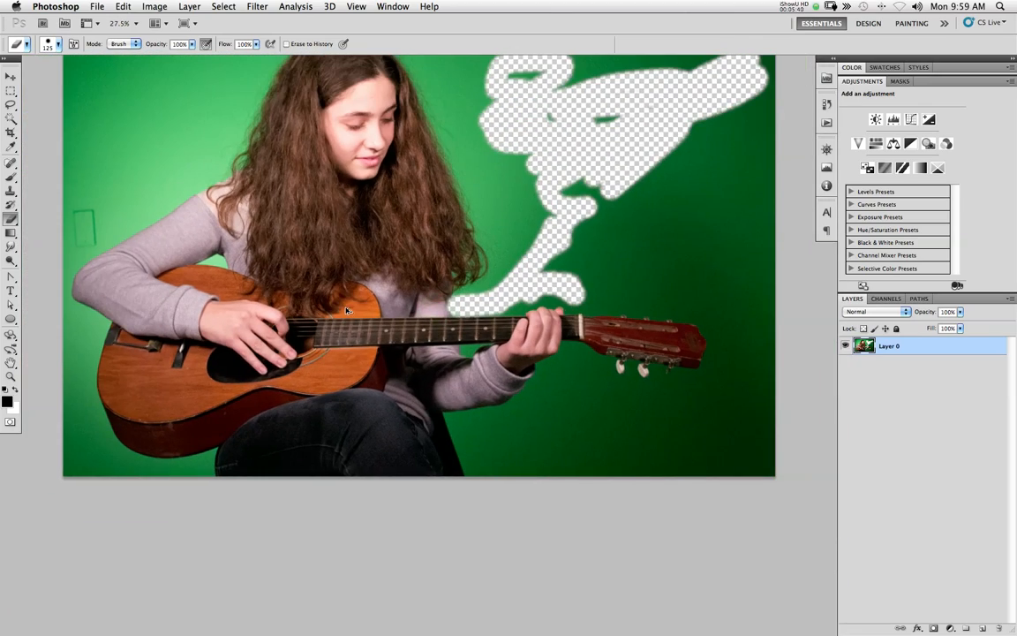
{"action": "key", "text": "ctrl+z"}
Use the Quick Selection tool to select the green backdrop above the strumming arm and alongside the hair.
{"action": "mouse_move", "coordinate": [419, 235]}
{"action": "left_mouse_down"}
{"action": "mouse_move", "coordinate": [424, 390]}
{"action": "mouse_move", "coordinate": [425, 348]}
{"action": "left_mouse_up"}
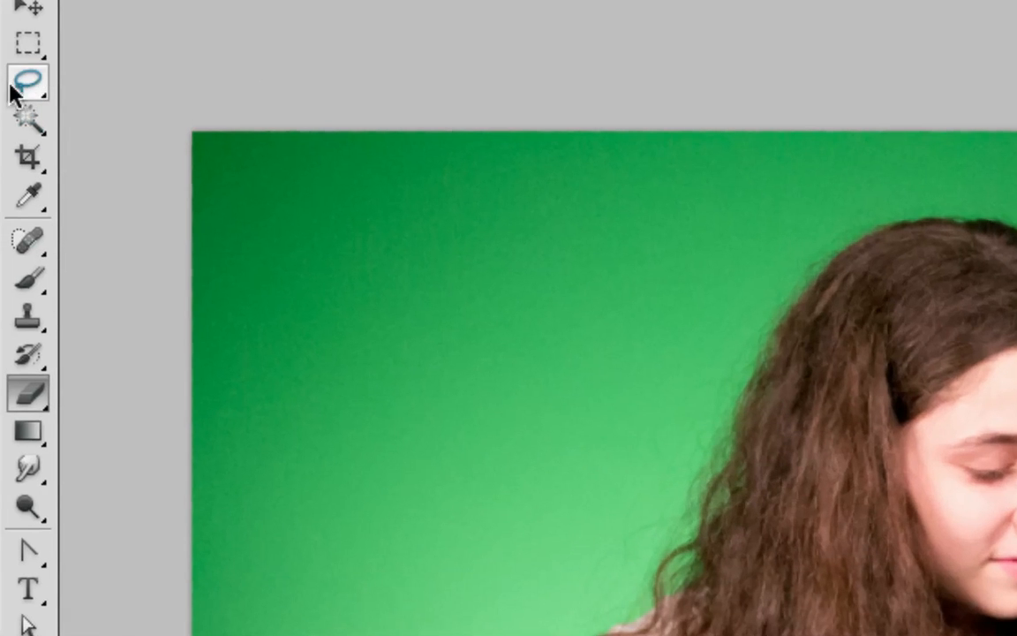
{"action": "left_click", "coordinate": [26, 119]}
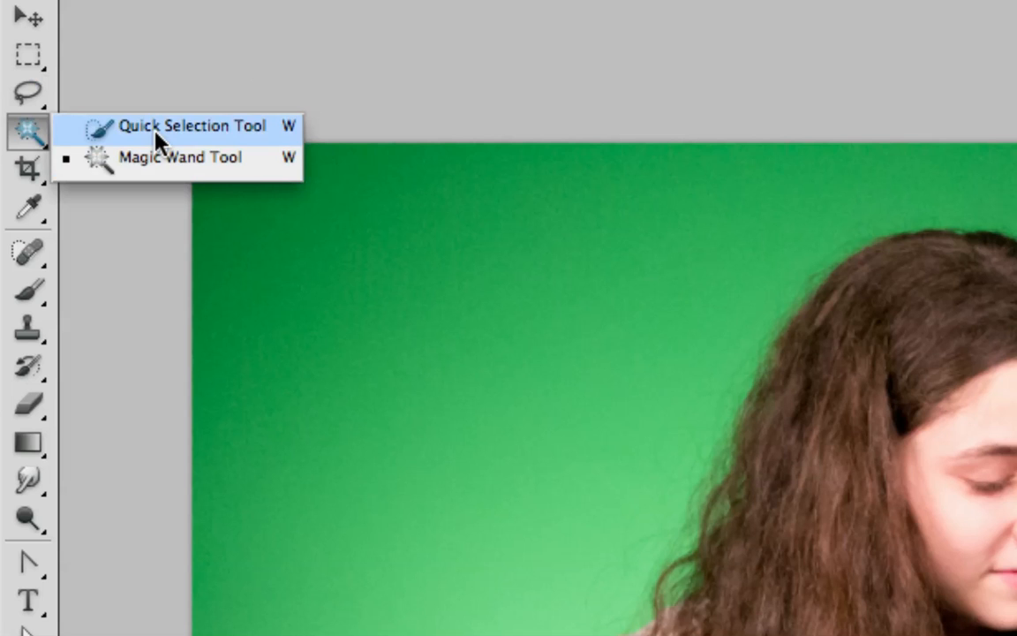
{"action": "left_click", "coordinate": [155, 141]}
{"action": "left_click", "coordinate": [32, 100]}
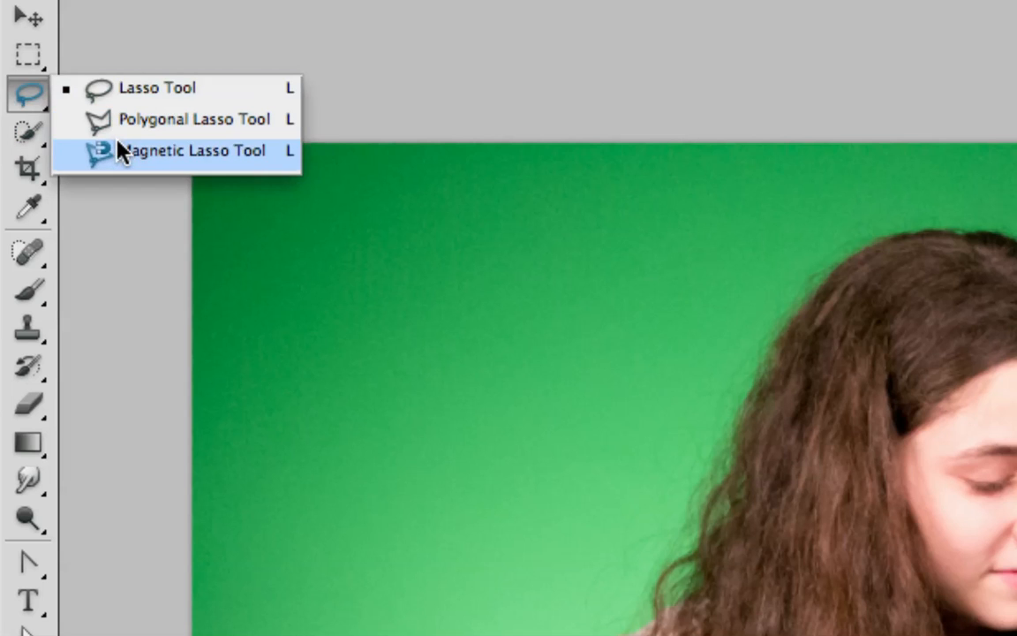
{"action": "left_click", "coordinate": [27, 134]}
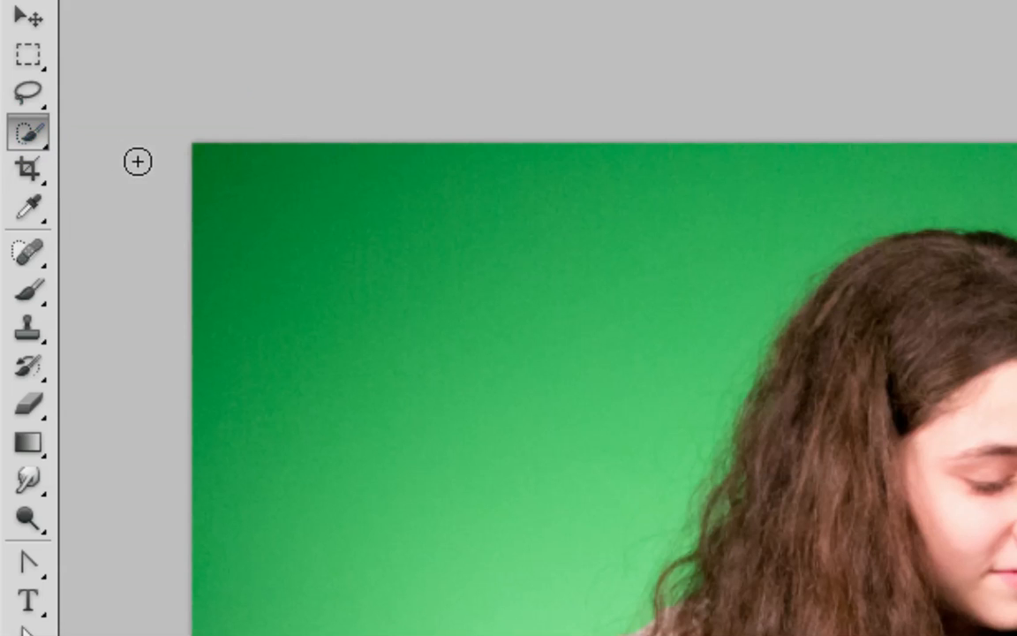
{"action": "left_click", "coordinate": [38, 140]}
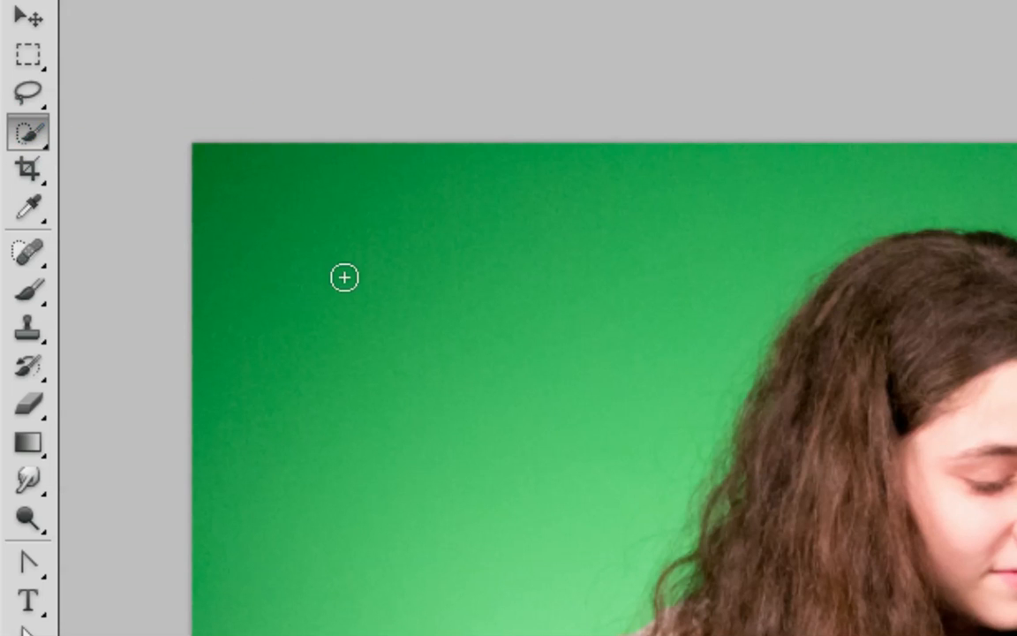
{"action": "left_click", "coordinate": [425, 388], "text": "alt"}
{"action": "left_click", "coordinate": [374, 378], "text": "alt"}
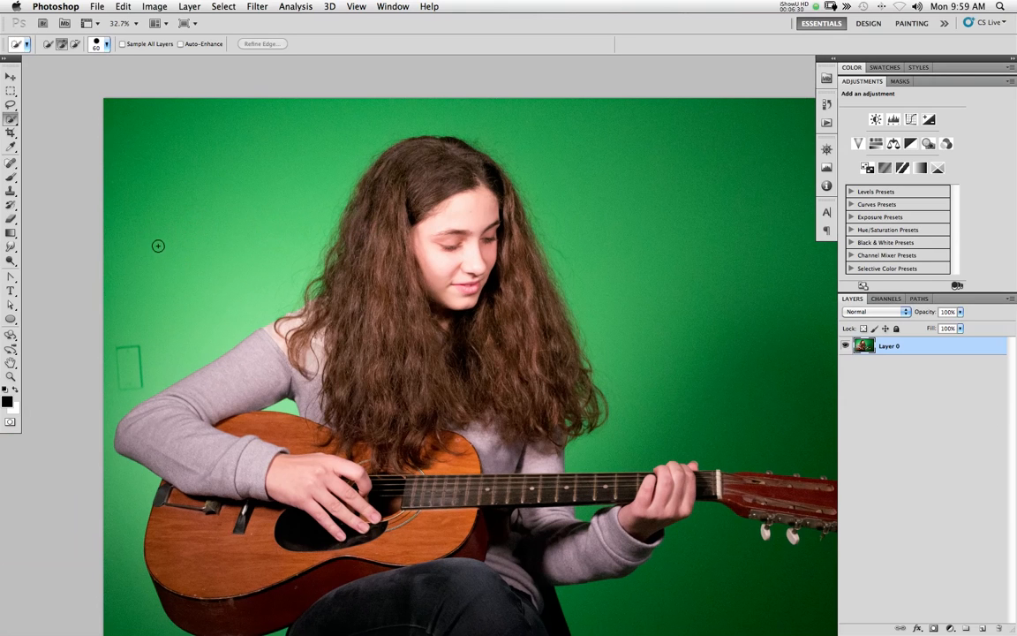
{"action": "left_click_drag", "start_coordinate": [249, 250], "coordinate": [132, 124]}
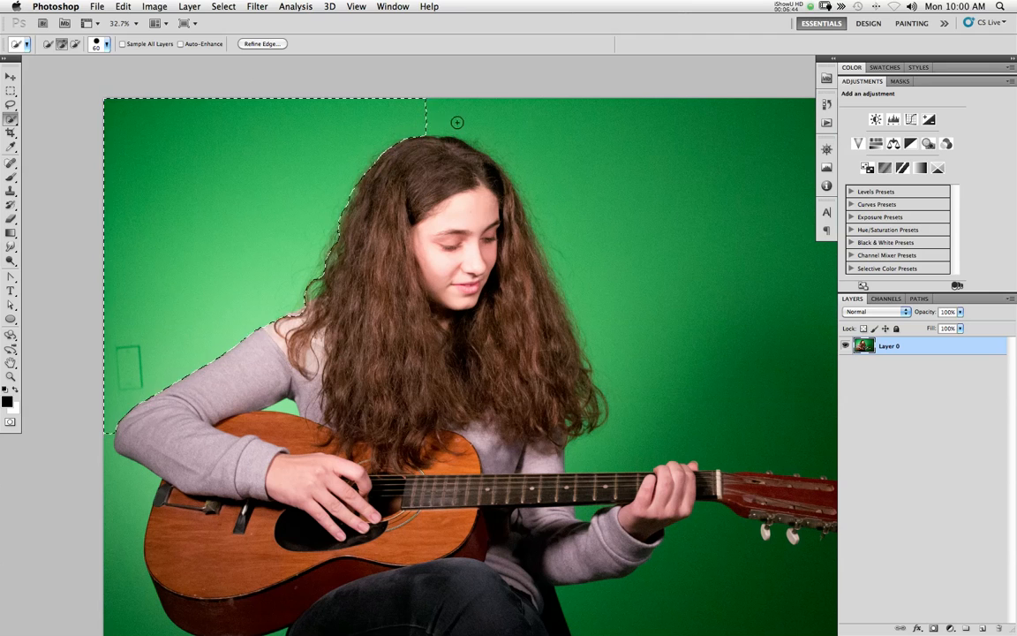
Extend the selection over the rest of the green backdrop past the hair, around the guitar headstock and below the fretting arm.
{"action": "left_click_drag", "start_coordinate": [544, 182], "coordinate": [462, 206]}
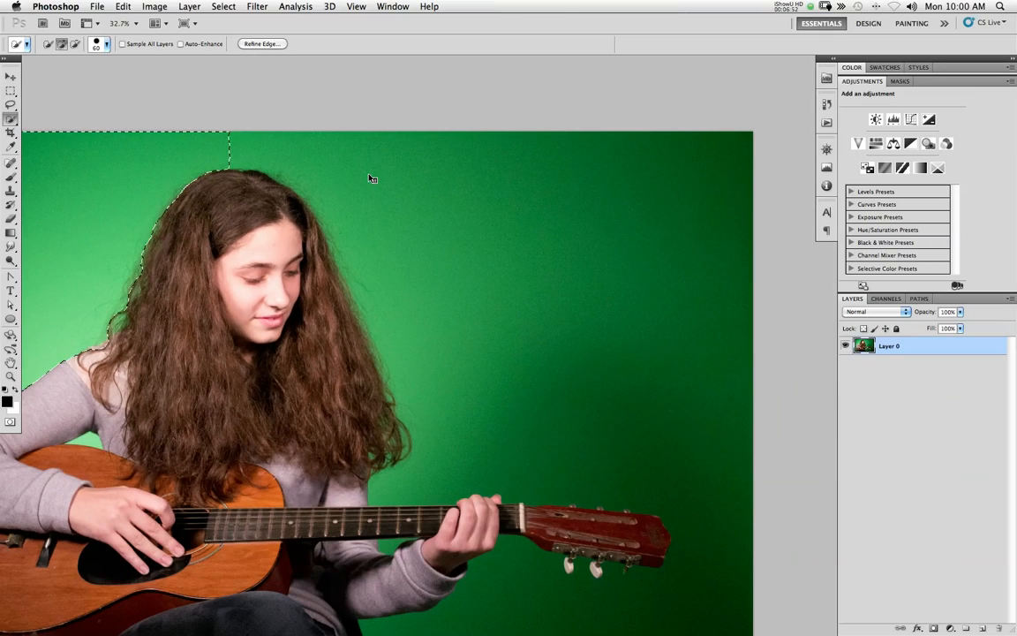
{"action": "mouse_move", "coordinate": [379, 167]}
{"action": "left_mouse_down"}
{"action": "mouse_move", "coordinate": [715, 166]}
{"action": "mouse_move", "coordinate": [459, 165]}
{"action": "mouse_move", "coordinate": [496, 259]}
{"action": "mouse_move", "coordinate": [560, 358]}
{"action": "left_mouse_up"}
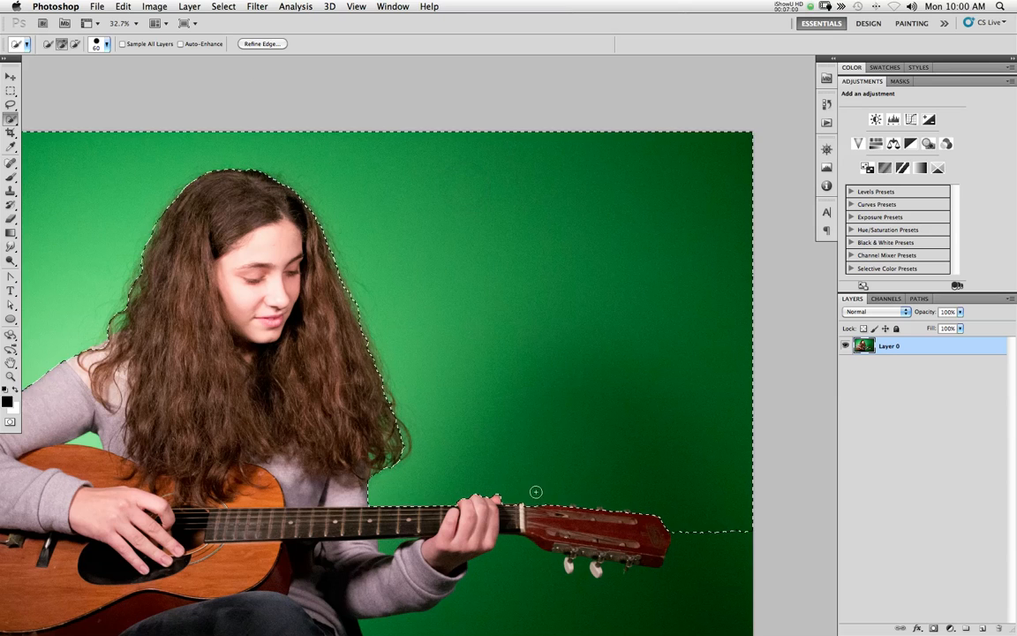
{"action": "mouse_move", "coordinate": [536, 490]}
{"action": "left_mouse_down"}
{"action": "mouse_move", "coordinate": [526, 406]}
{"action": "mouse_move", "coordinate": [532, 212]}
{"action": "left_mouse_up"}
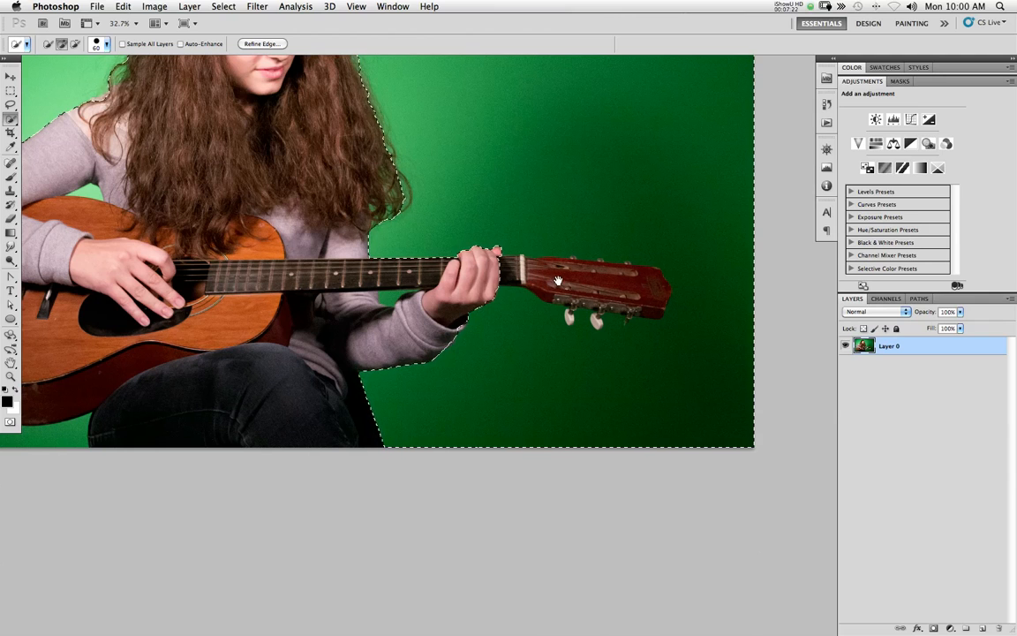
Subtract the guitar's headstock and the end of its neck from the backdrop selection.
{"action": "scroll", "coordinate": [589, 296], "scroll_direction": "up", "scroll_amount": 5}
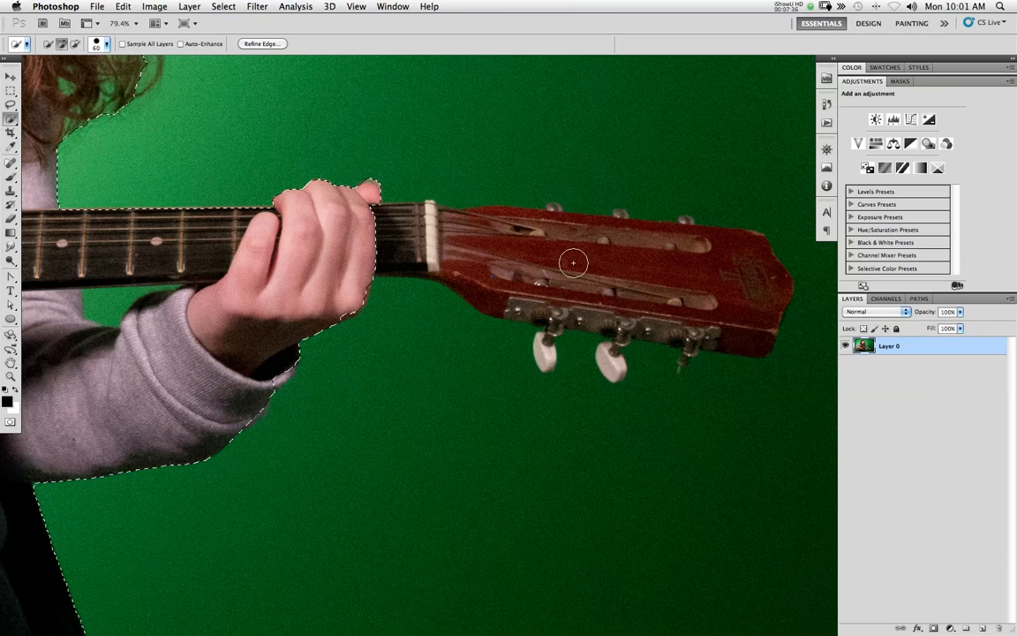
{"action": "key", "text": "alt"}
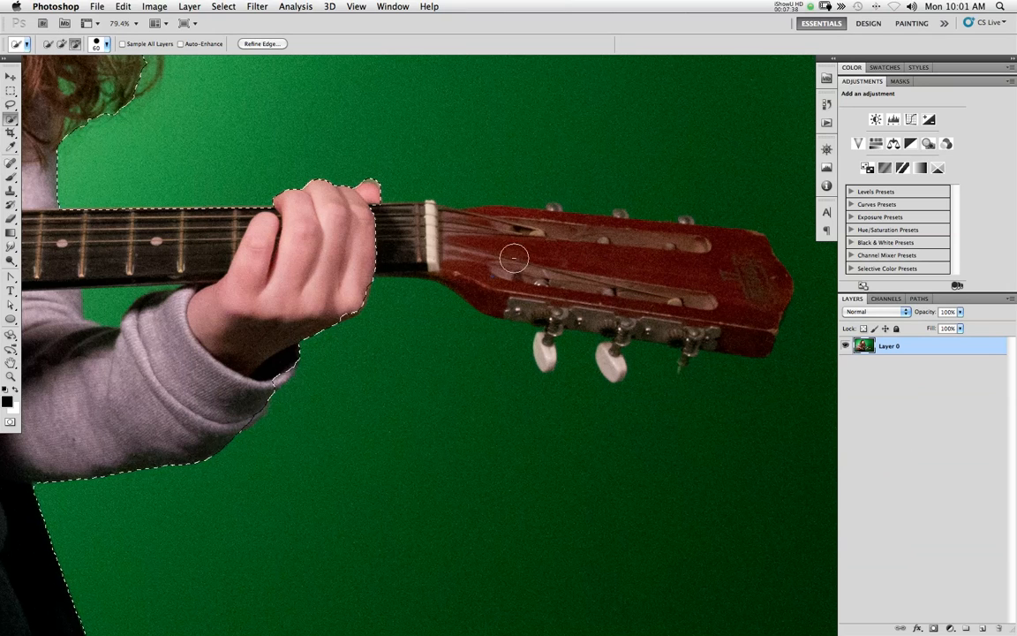
{"action": "mouse_move", "coordinate": [436, 237]}
{"action": "left_mouse_down"}
{"action": "mouse_move", "coordinate": [698, 246]}
{"action": "mouse_move", "coordinate": [706, 283]}
{"action": "mouse_move", "coordinate": [697, 309]}
{"action": "mouse_move", "coordinate": [564, 303]}
{"action": "mouse_move", "coordinate": [492, 277]}
{"action": "mouse_move", "coordinate": [504, 255]}
{"action": "left_mouse_up"}
Reduce the Quick Selection brush to 30 px and clean up the selection edge along the fretting arm's sleeve cuff.
{"action": "key", "text": "["}
{"action": "key", "text": "["}
{"action": "key", "text": "["}
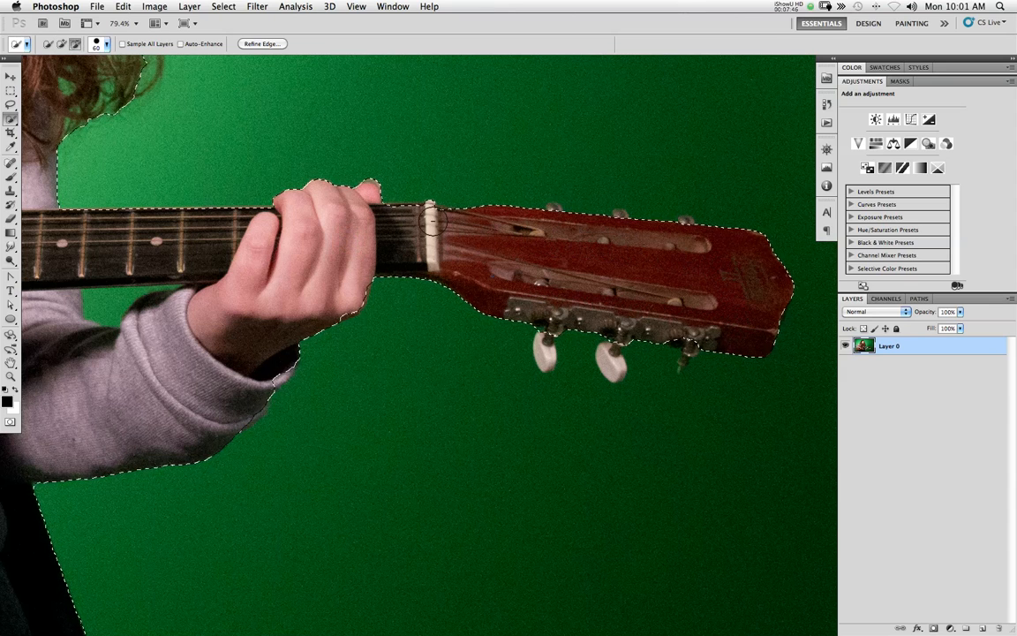
{"action": "key", "text": "]"}
{"action": "key", "text": "]"}
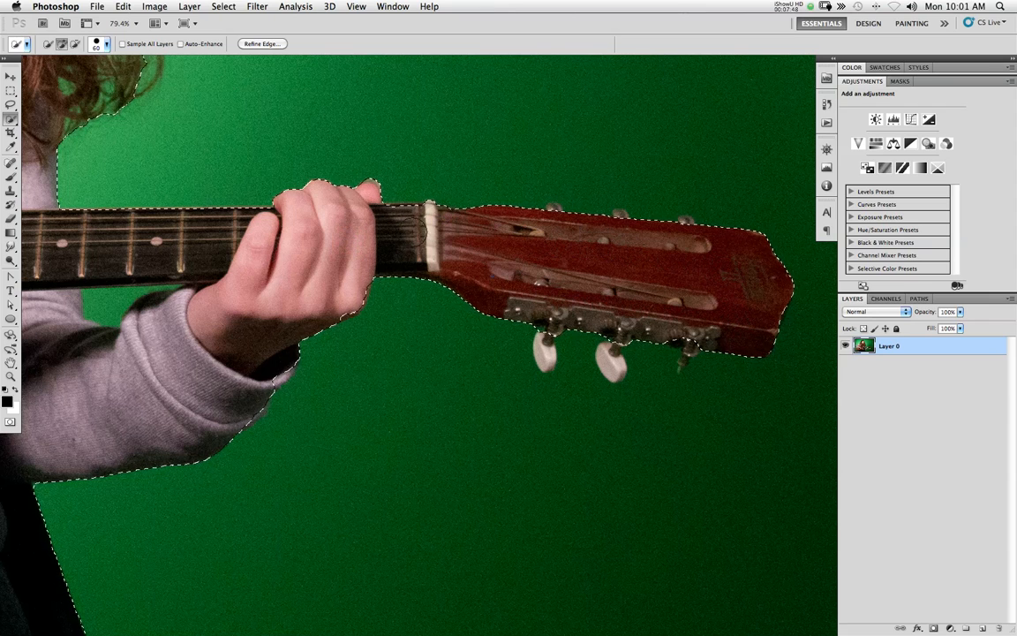
{"action": "key", "text": "alt"}
{"action": "key", "text": "alt"}
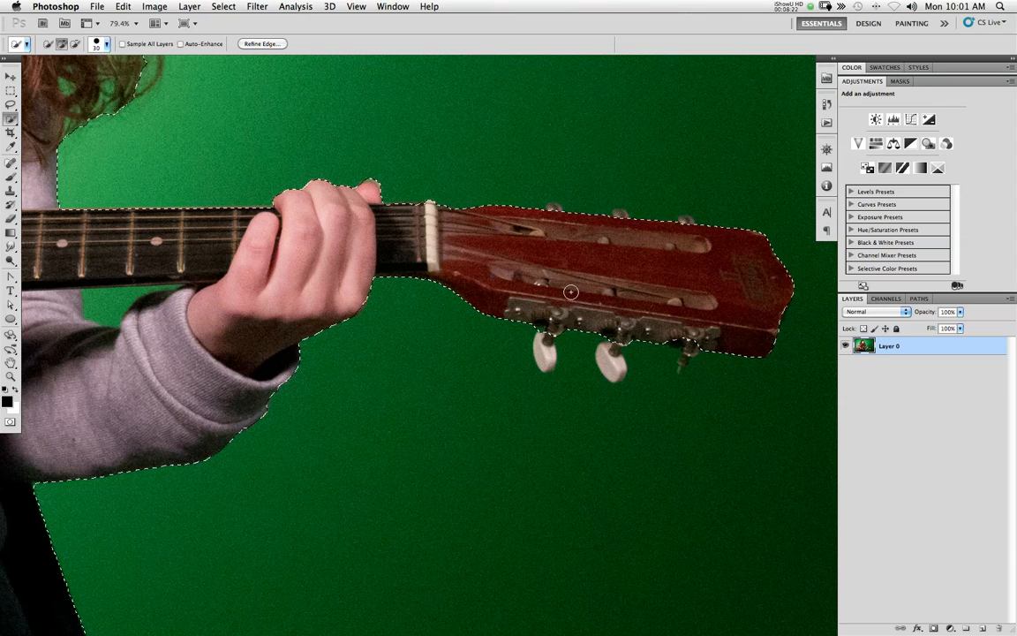
Subtract the tuning pegs below the headstock from the selection, refining their outlines with a brush reduced to 10 px.
{"action": "key", "text": "alt"}
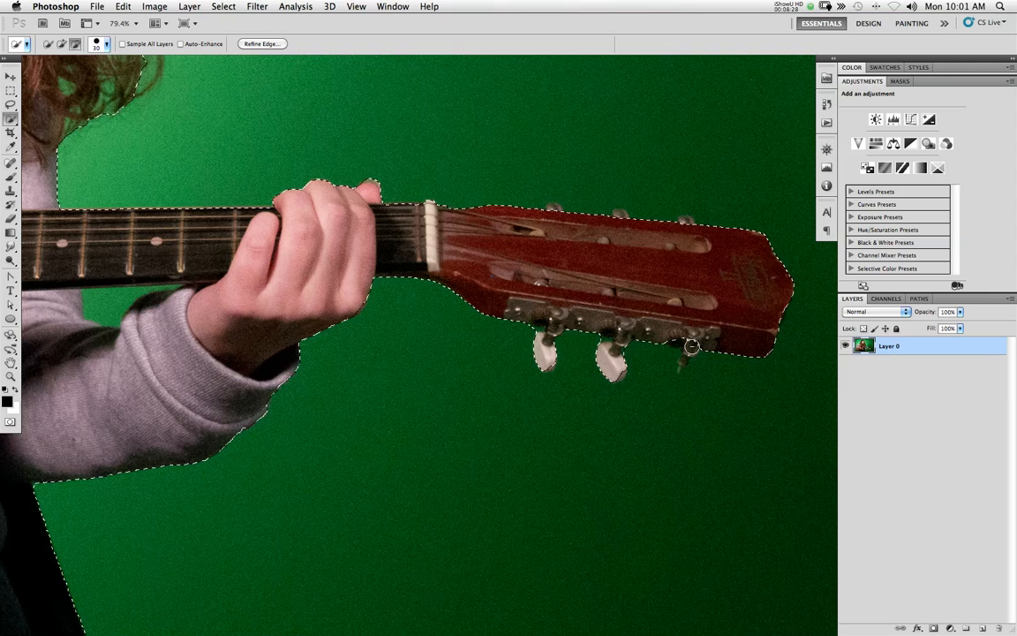
{"action": "left_click_drag", "start_coordinate": [677, 388], "coordinate": [655, 360]}
{"action": "key", "text": "alt"}
{"action": "mouse_move", "coordinate": [615, 369]}
{"action": "left_mouse_down"}
{"action": "mouse_move", "coordinate": [599, 339]}
{"action": "mouse_move", "coordinate": [665, 359]}
{"action": "left_mouse_up"}
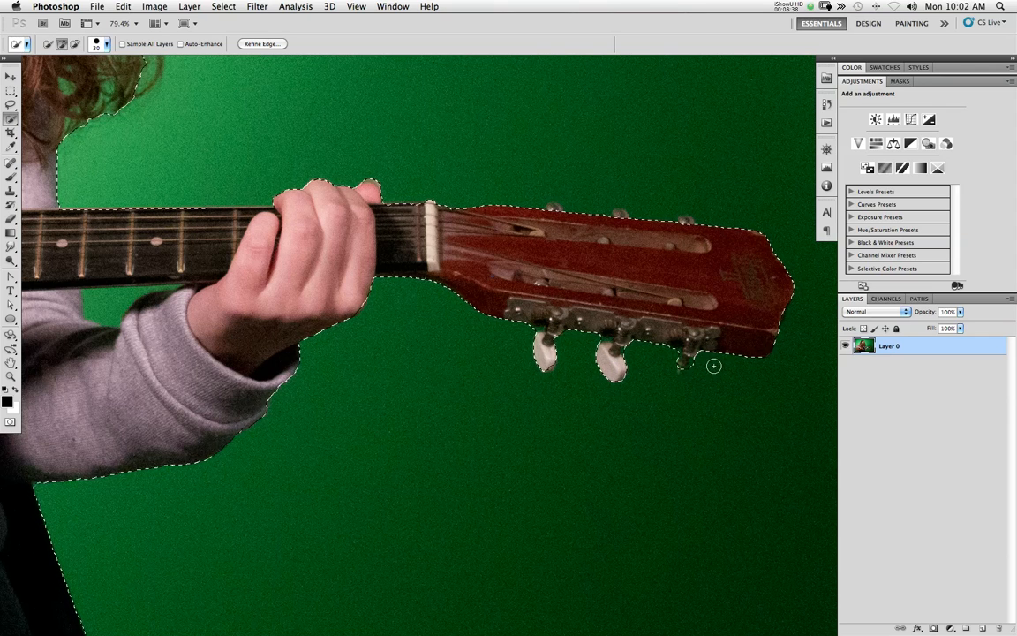
{"action": "key", "text": "alt"}
{"action": "left_click_drag", "start_coordinate": [689, 368], "coordinate": [674, 353]}
{"action": "key", "text": "bracketleft"}
{"action": "key", "text": "alt"}
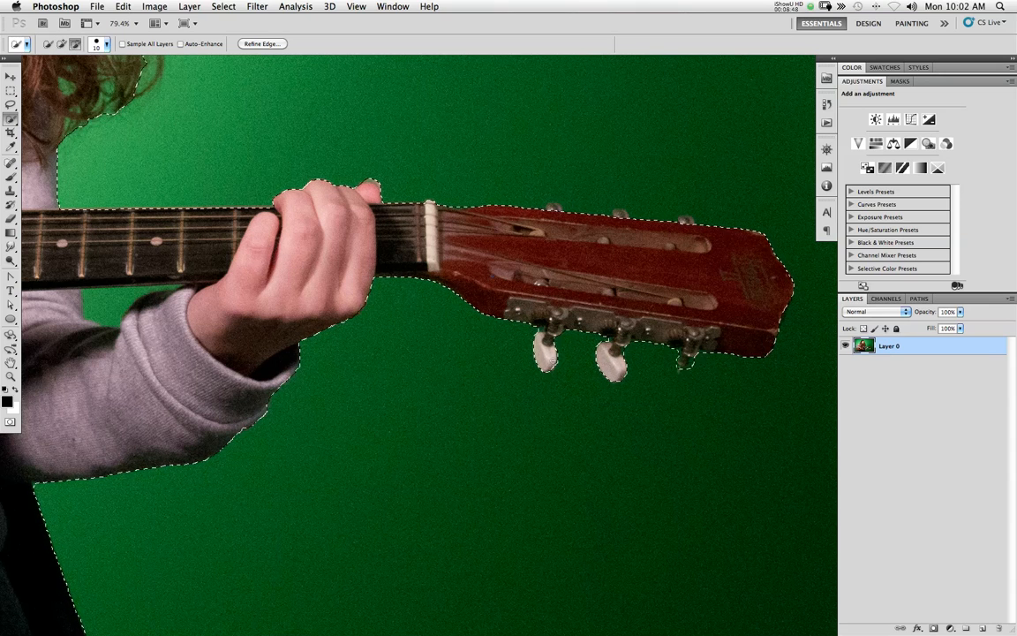
{"action": "left_click", "coordinate": [544, 353], "text": "alt"}
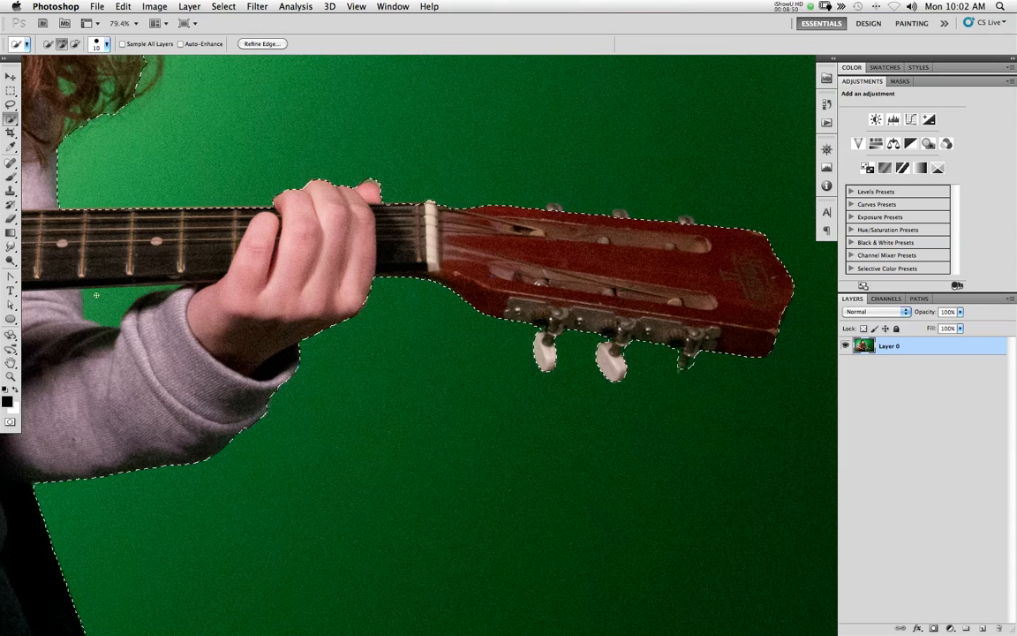
Add the green gaps below the guitar neck and between the strumming arm and the guitar body to the backdrop selection.
{"action": "mouse_move", "coordinate": [119, 297]}
{"action": "left_mouse_down"}
{"action": "mouse_move", "coordinate": [104, 281]}
{"action": "mouse_move", "coordinate": [113, 269]}
{"action": "mouse_move", "coordinate": [88, 284]}
{"action": "mouse_move", "coordinate": [162, 290]}
{"action": "mouse_move", "coordinate": [115, 296]}
{"action": "mouse_move", "coordinate": [132, 300]}
{"action": "left_mouse_up"}
{"action": "key", "text": "alt"}
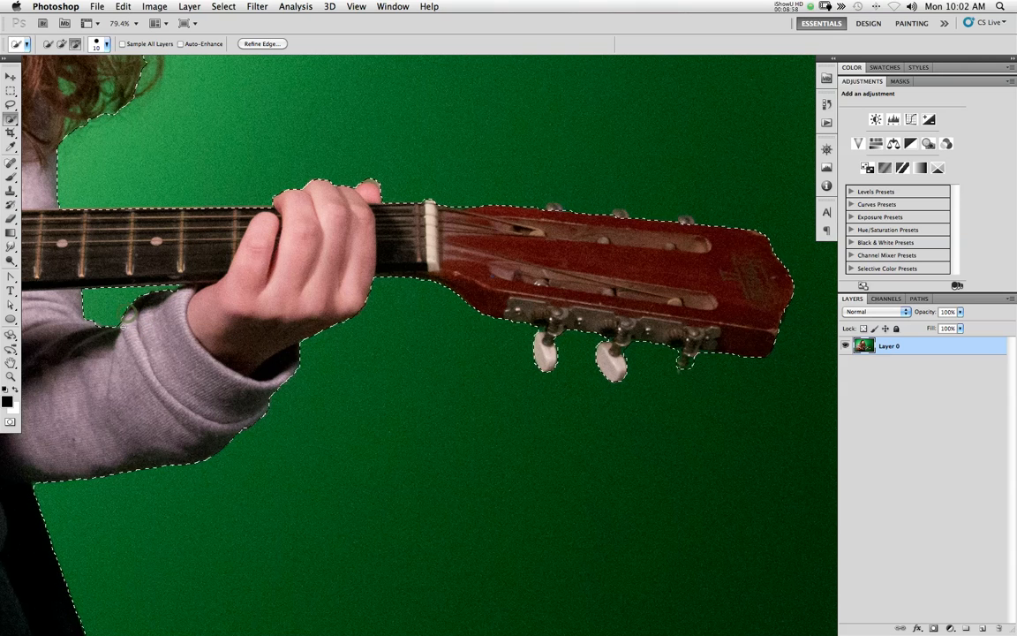
{"action": "left_click_drag", "start_coordinate": [137, 370], "coordinate": [390, 369]}
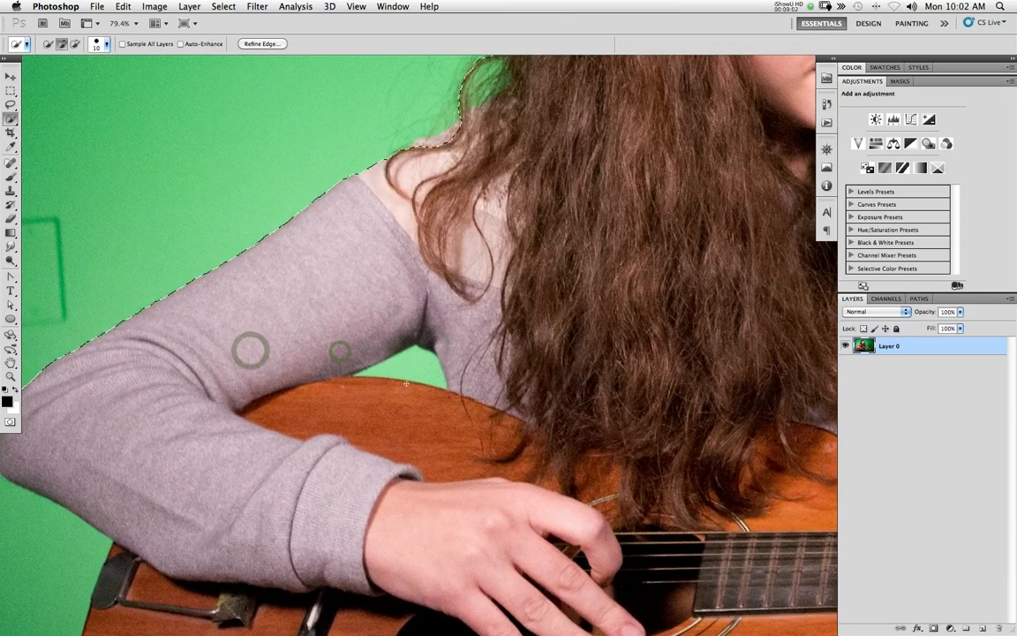
{"action": "left_click", "coordinate": [391, 366]}
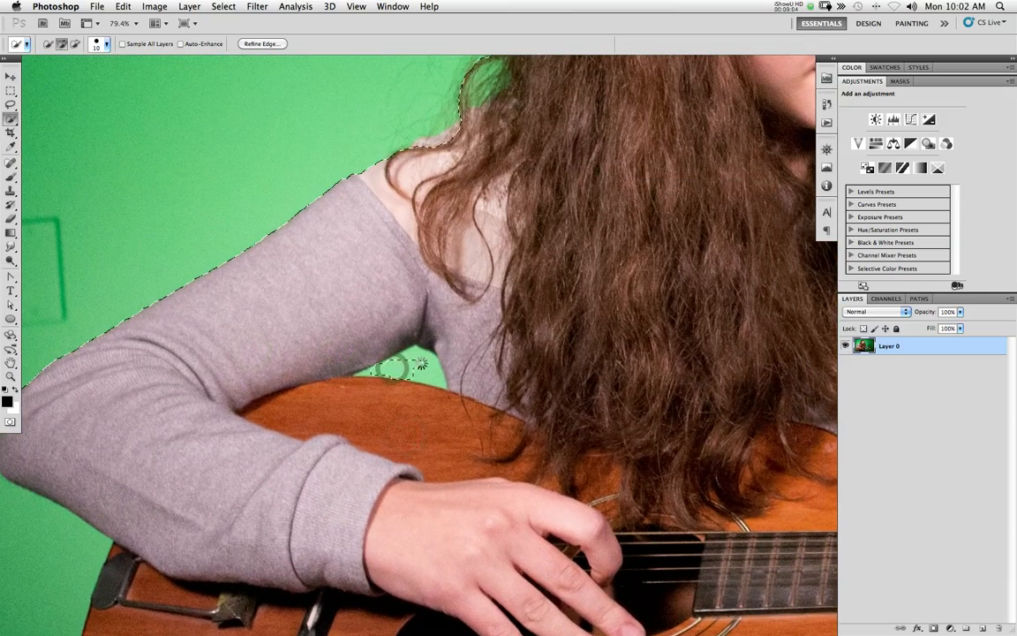
{"action": "left_click_drag", "start_coordinate": [420, 362], "coordinate": [374, 368]}
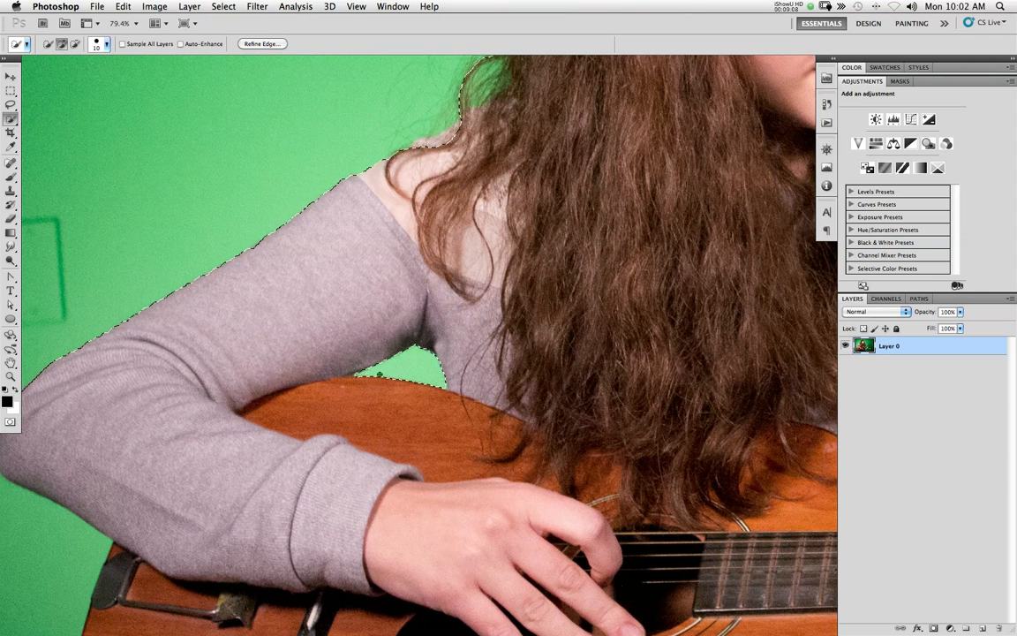
Enlarge the Quick Selection brush to 90 px and add the green backdrop below the elbow and around the guitar body to the selection.
{"action": "key", "text": "super+minus"}
{"action": "key", "text": "super+0"}
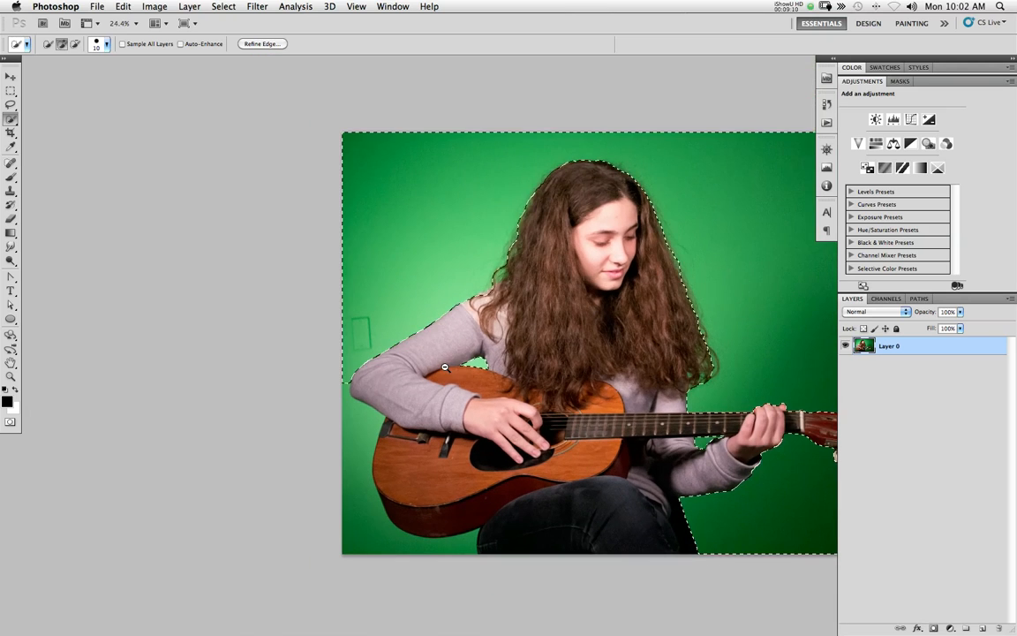
{"action": "key", "text": "bracketright"}
{"action": "key", "text": "bracketright"}
{"action": "left_click", "coordinate": [334, 470]}
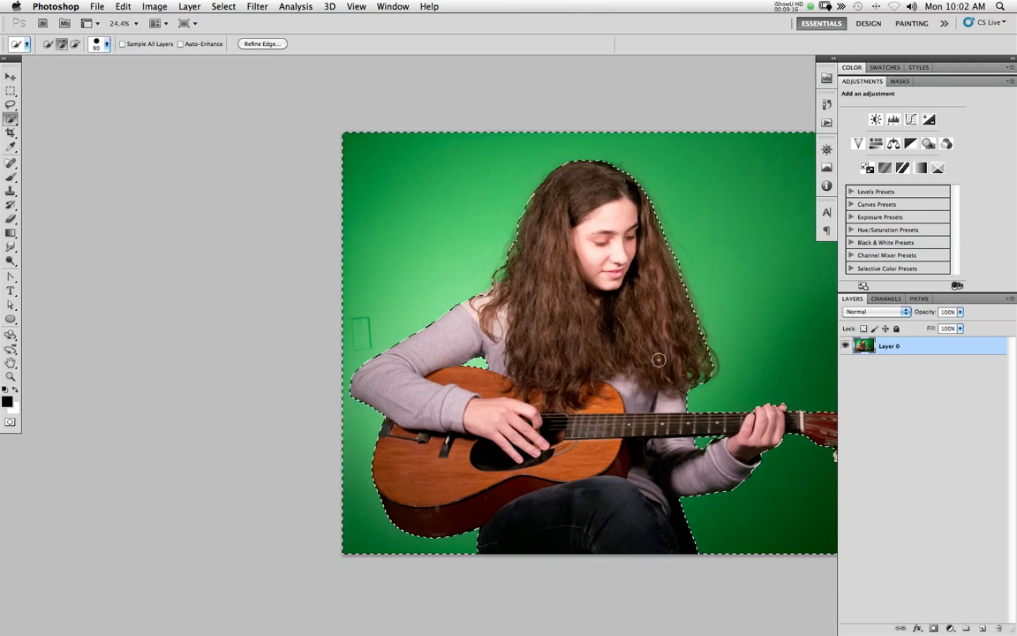
Reduce the Quick Selection brush to 10 px and select the small green openings among the curls above the fretting arm.
{"action": "left_click_drag", "start_coordinate": [672, 285], "coordinate": [561, 357]}
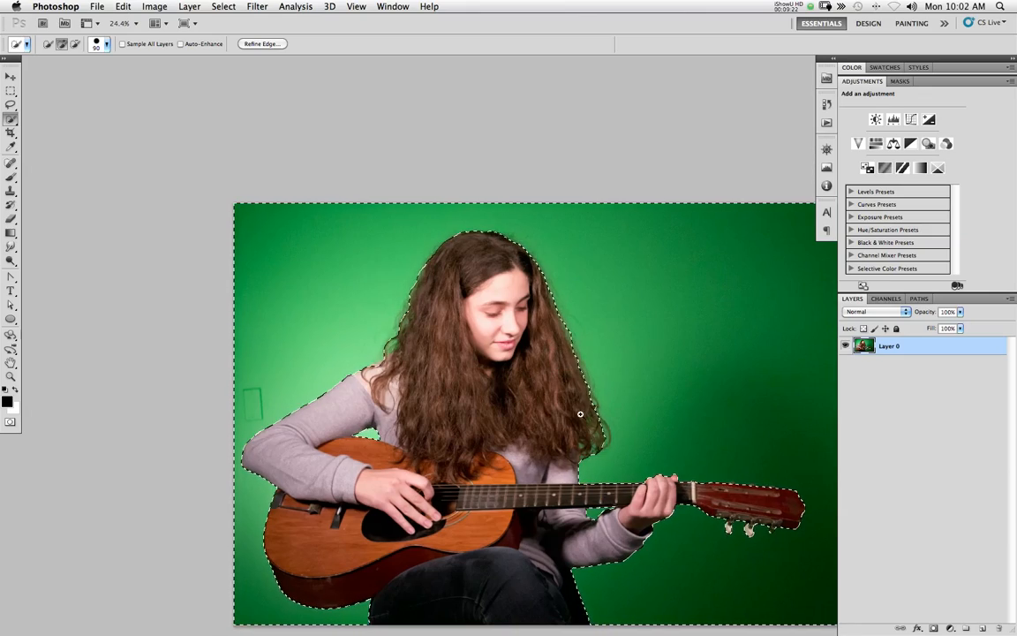
{"action": "left_click_drag", "start_coordinate": [578, 389], "coordinate": [680, 422]}
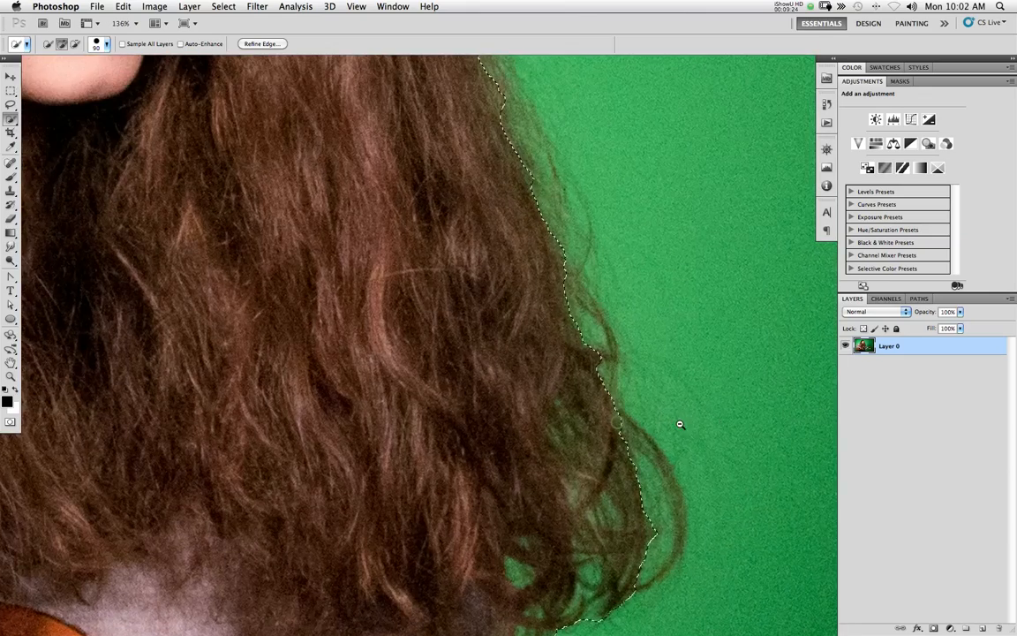
{"action": "left_click_drag", "start_coordinate": [600, 513], "coordinate": [581, 422]}
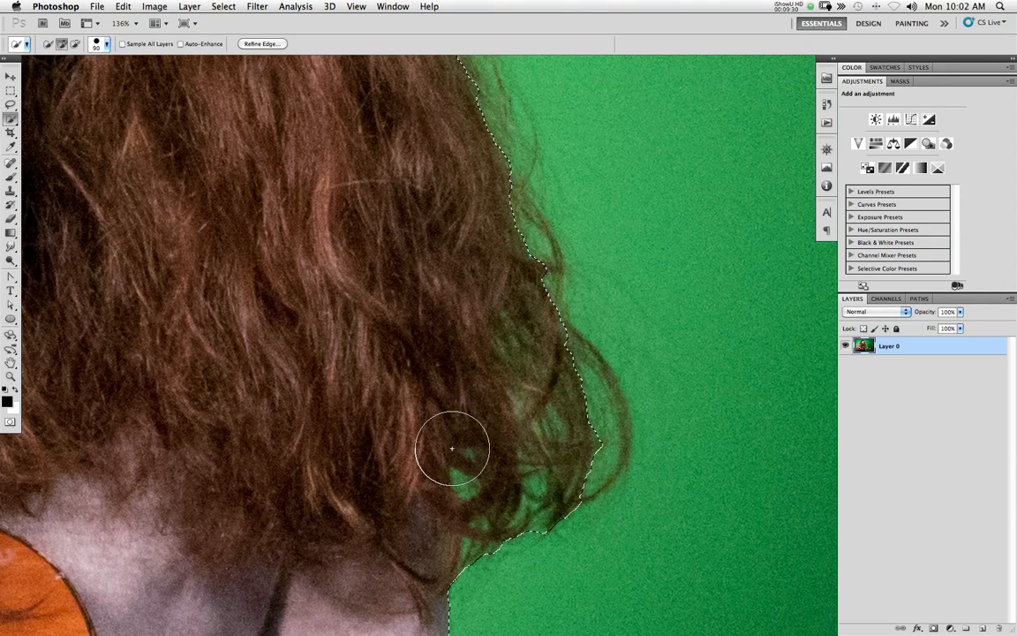
{"action": "key", "text": "bracketleft"}
{"action": "key", "text": "bracketleft"}
{"action": "key", "text": "bracketleft"}
{"action": "key", "text": "bracketleft"}
{"action": "key", "text": "bracketleft"}
{"action": "key", "text": "bracketleft"}
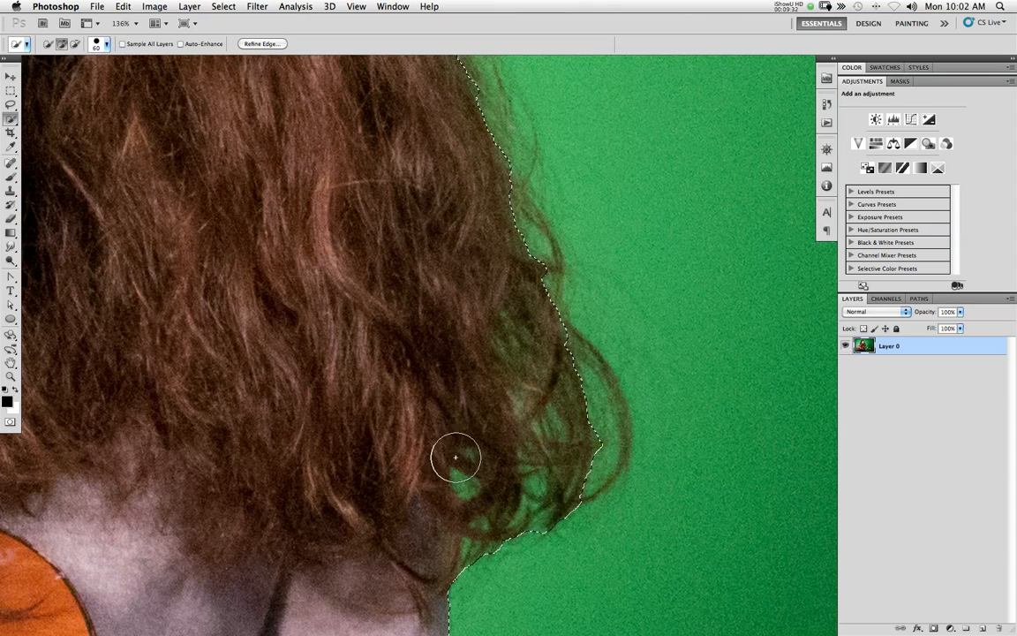
{"action": "key", "text": "bracketleft"}
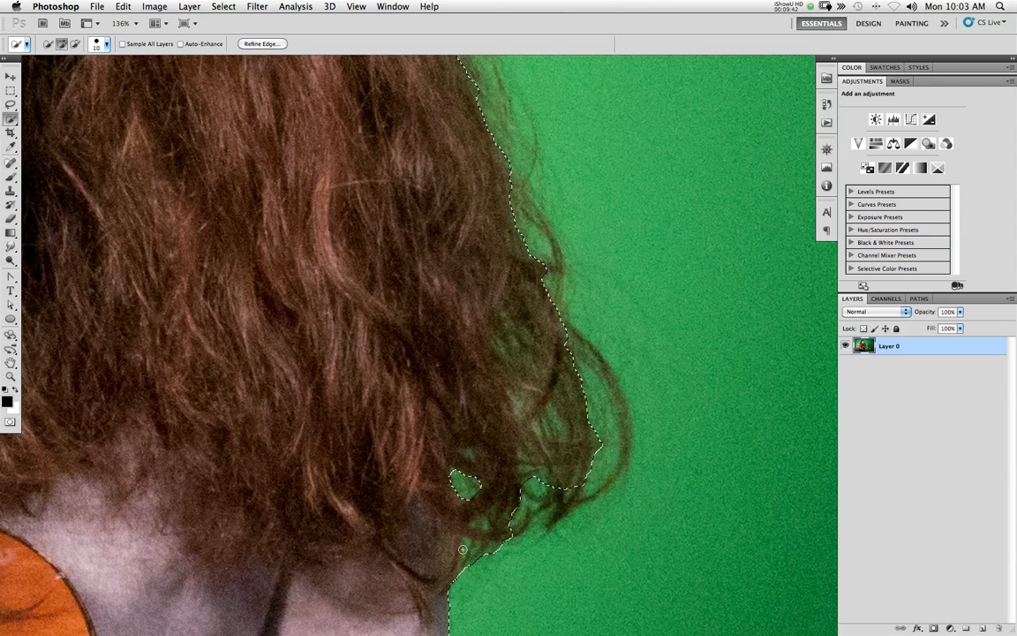
Subtract the outer curls on the headstock side of the hair from the selection, keeping the green openings inside the loops selected.
{"action": "key", "text": "alt"}
{"action": "key", "text": "alt"}
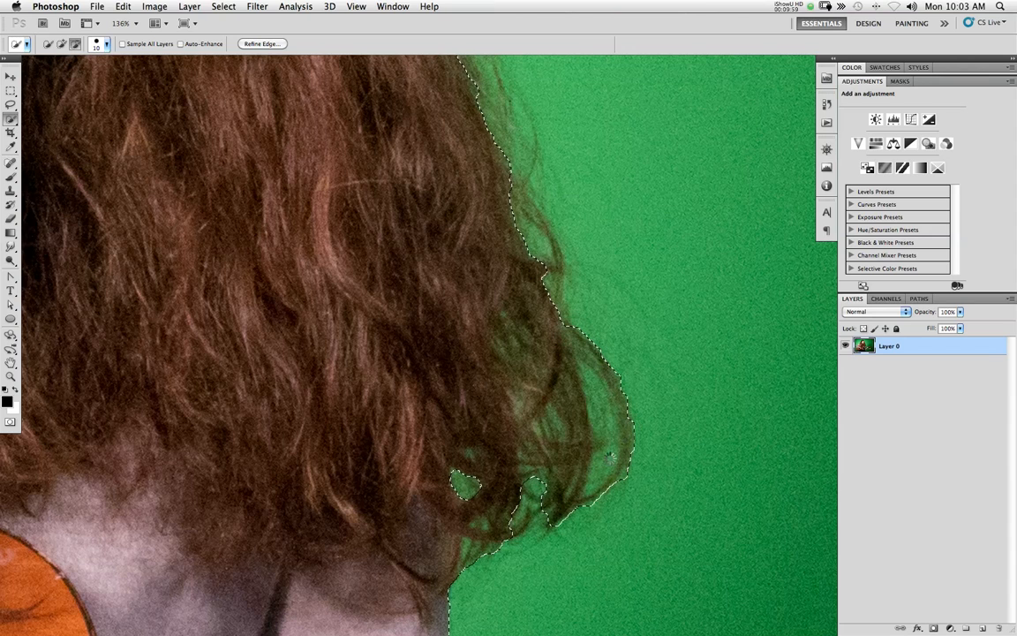
{"action": "left_click_drag", "start_coordinate": [606, 455], "coordinate": [597, 470]}
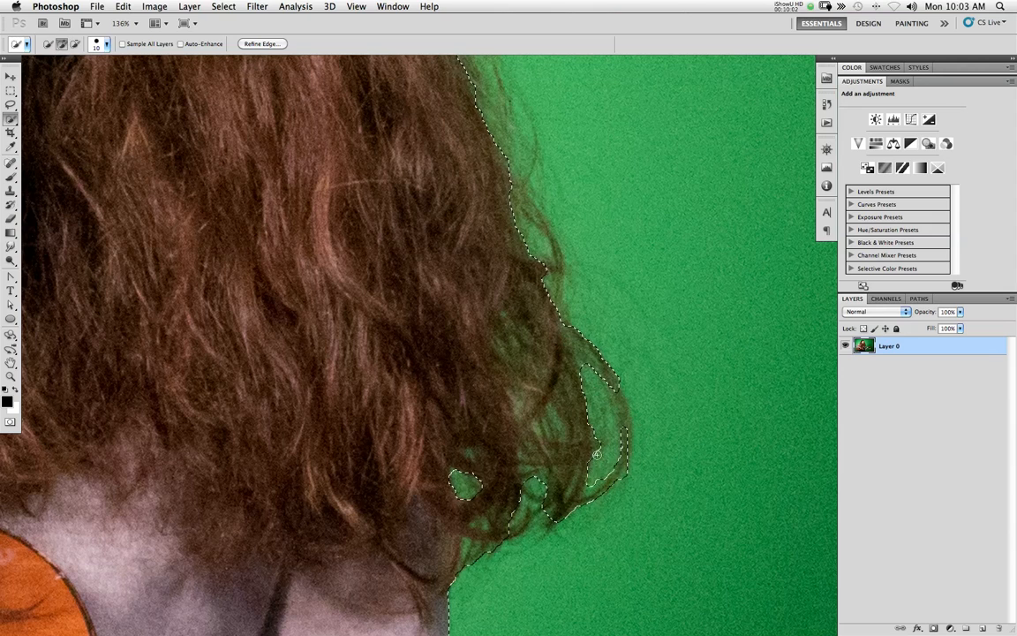
{"action": "key", "text": "alt"}
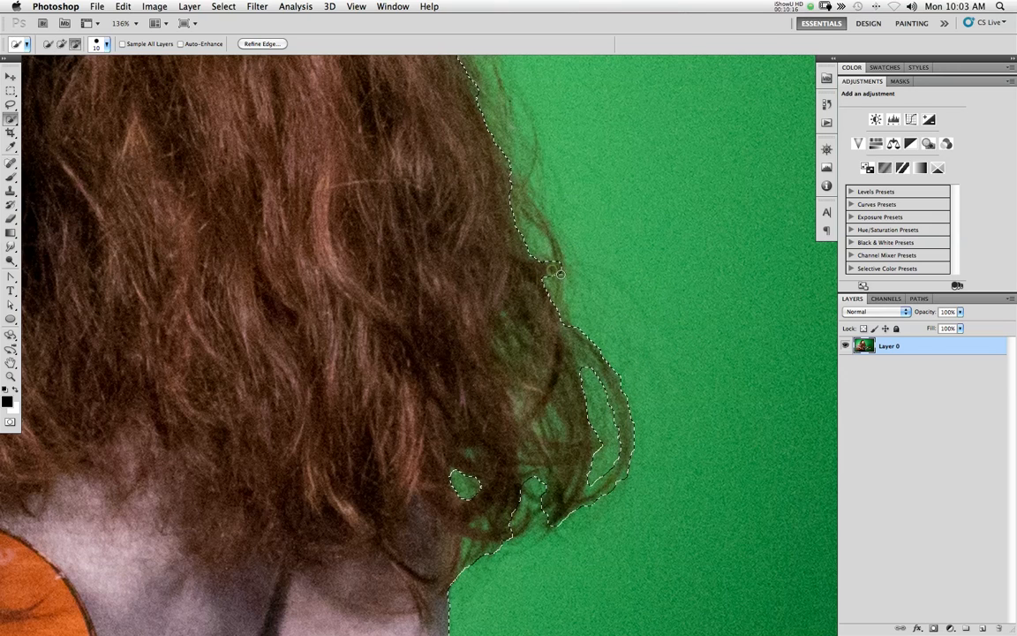
{"action": "left_click", "coordinate": [562, 267], "text": "alt"}
{"action": "left_click", "coordinate": [528, 236], "text": "alt"}
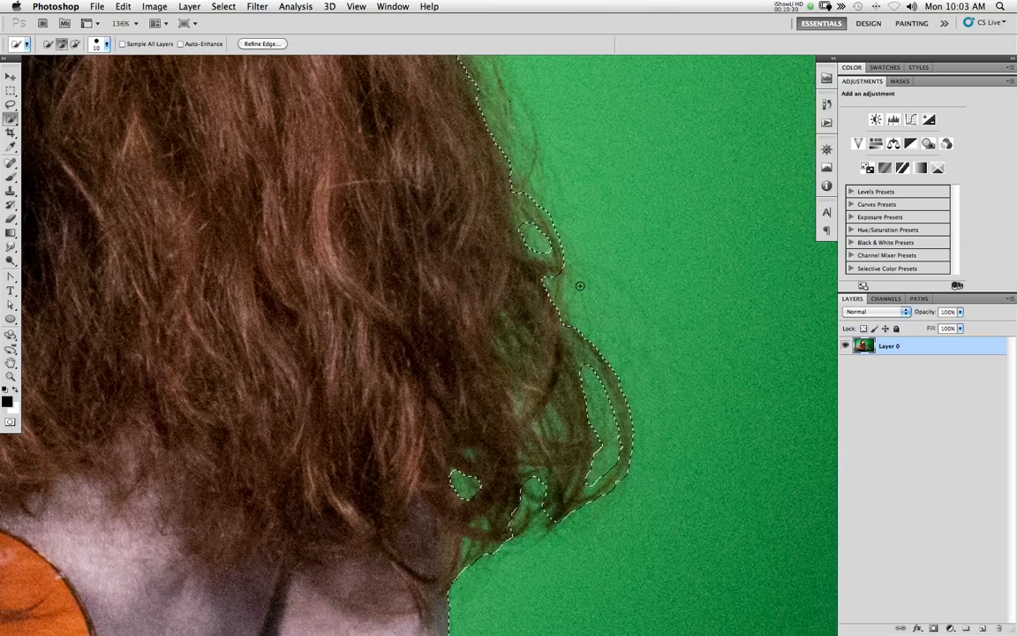
Refine the selection edge where the hair meets the bare shoulder, subtracting the shoulder skin and stray strands.
{"action": "left_click_drag", "start_coordinate": [590, 298], "coordinate": [530, 293]}
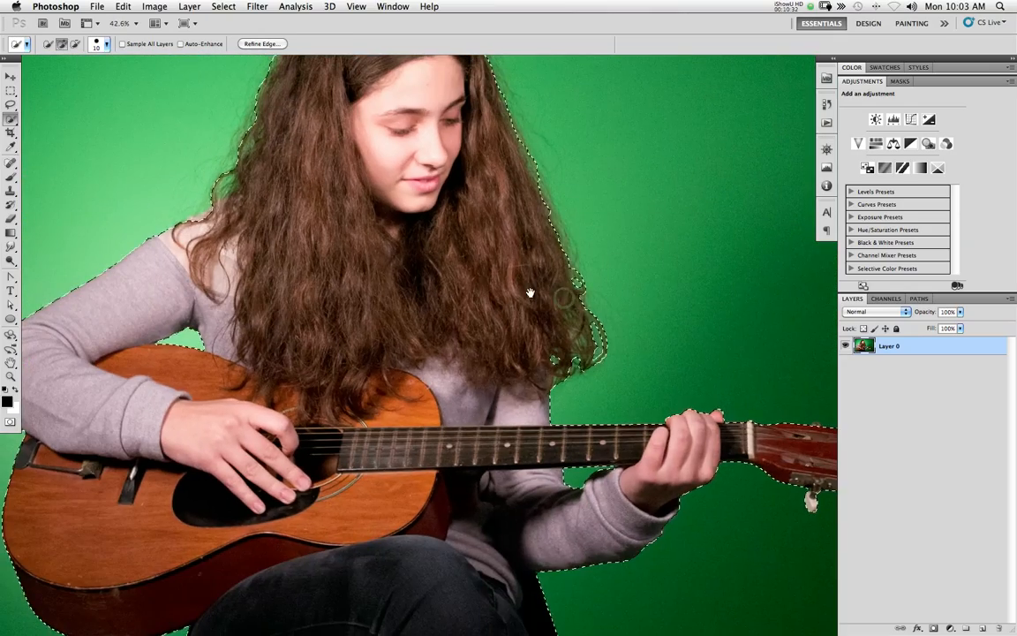
{"action": "left_click_drag", "start_coordinate": [470, 235], "coordinate": [477, 318]}
{"action": "mouse_move", "coordinate": [198, 297]}
{"action": "left_mouse_down"}
{"action": "mouse_move", "coordinate": [265, 292]}
{"action": "mouse_move", "coordinate": [238, 278]}
{"action": "mouse_move", "coordinate": [206, 294]}
{"action": "left_mouse_up"}
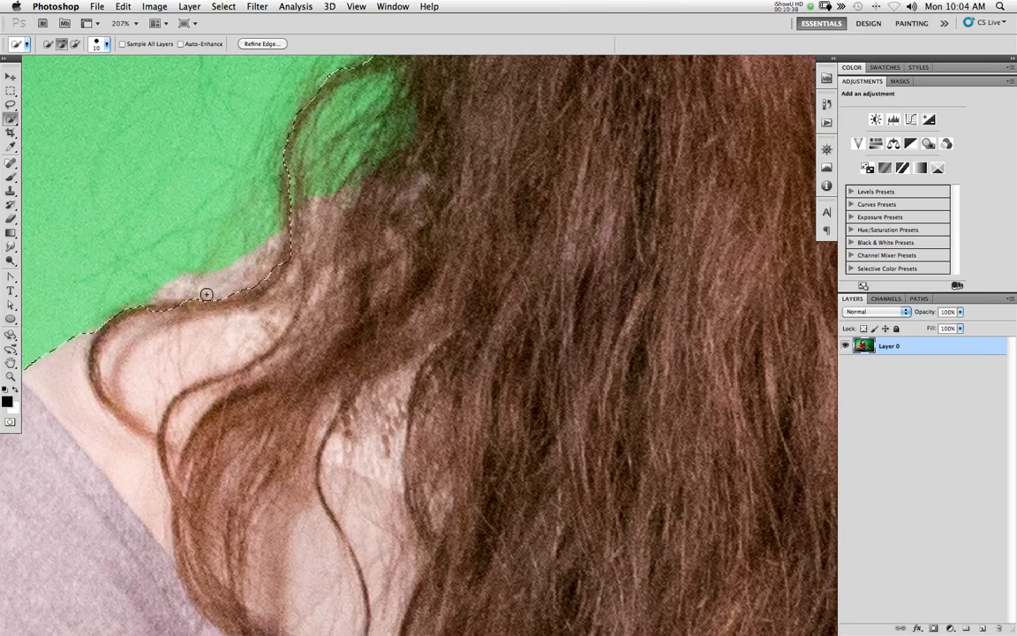
{"action": "key", "text": "alt"}
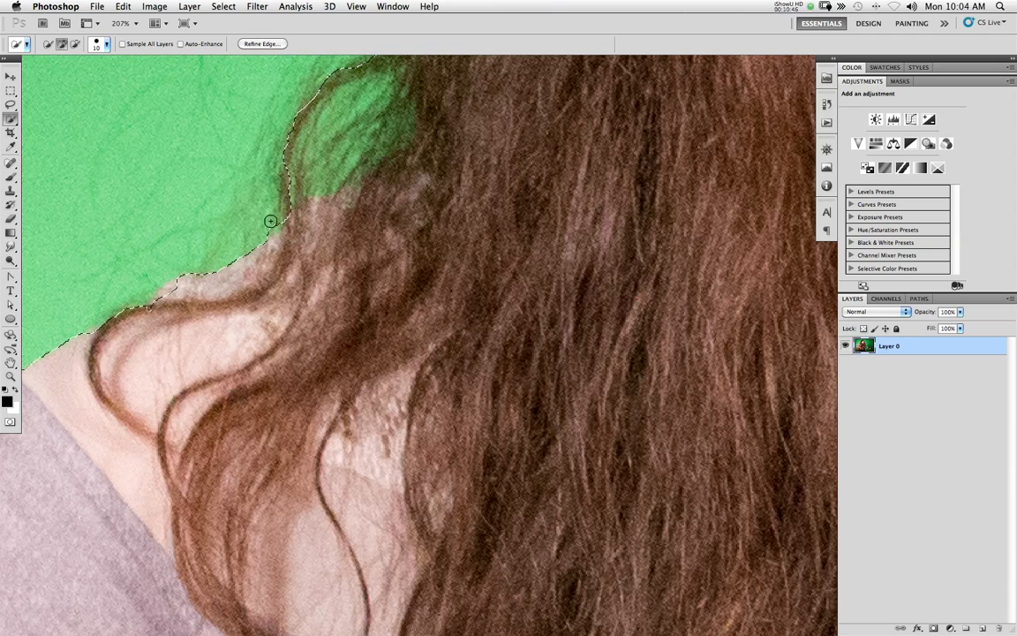
{"action": "key", "text": "alt"}
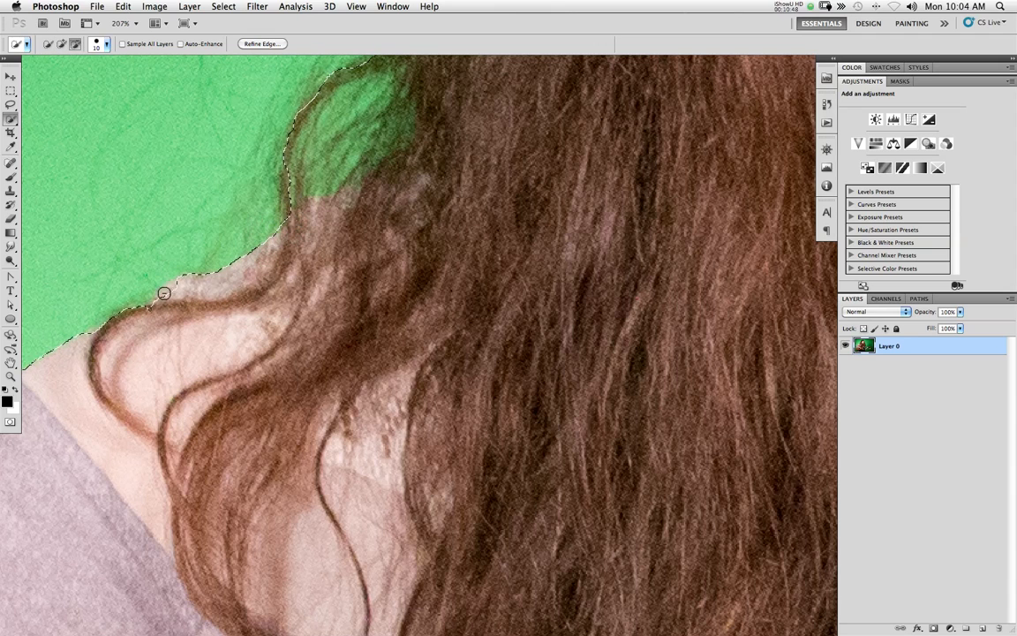
{"action": "left_click", "coordinate": [171, 285], "text": "alt"}
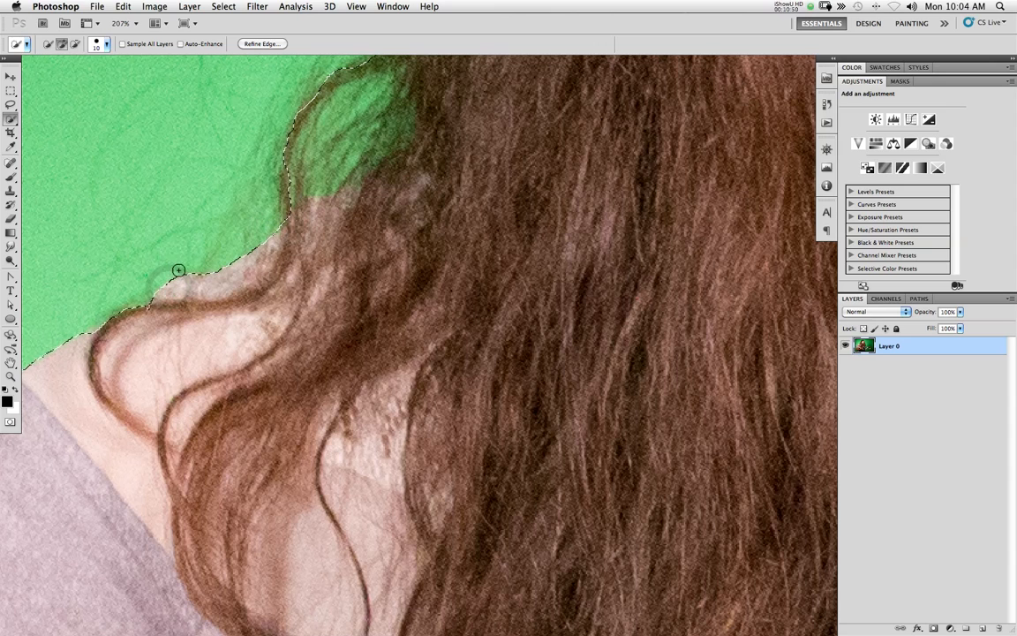
{"action": "key", "text": "alt"}
{"action": "left_click", "coordinate": [288, 176], "text": "alt"}
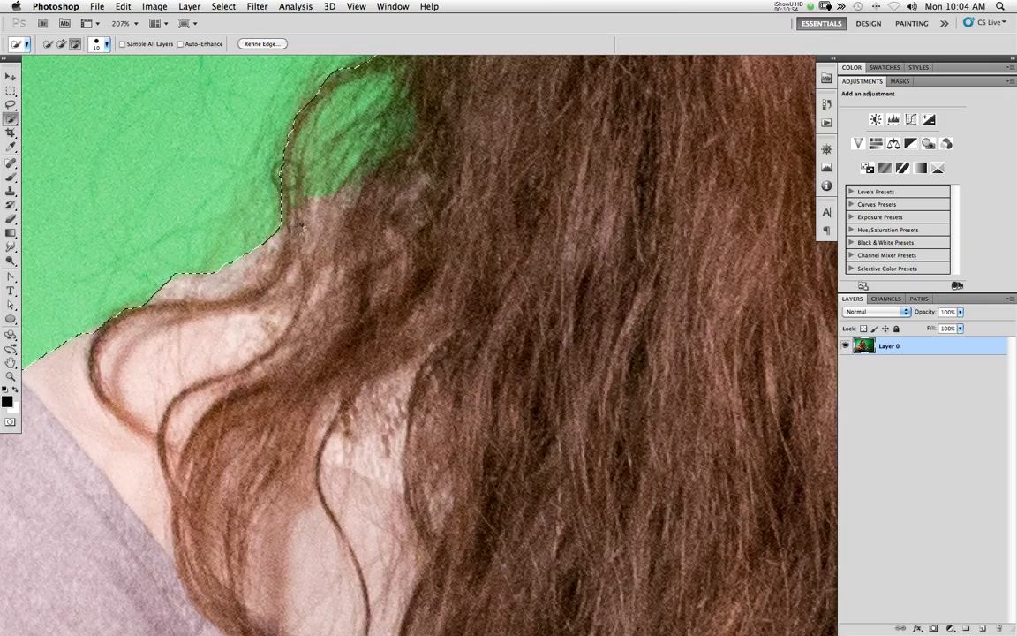
Try deleting the selected green backdrop from the layer, and undo the deletion.
{"action": "key", "text": "super+0"}
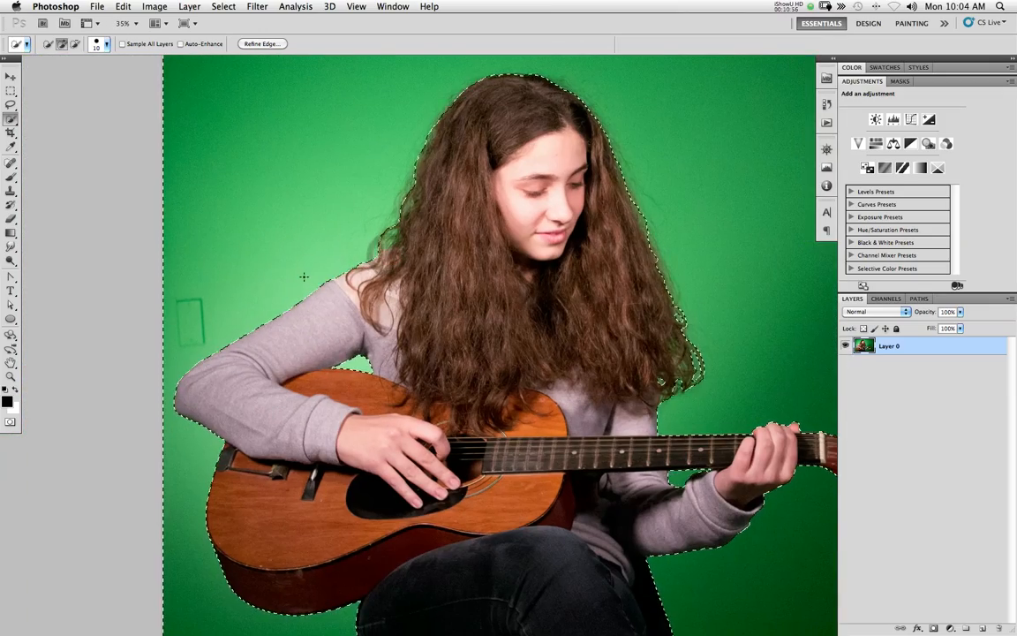
{"action": "mouse_move", "coordinate": [431, 272]}
{"action": "left_mouse_down"}
{"action": "mouse_move", "coordinate": [356, 315]}
{"action": "mouse_move", "coordinate": [391, 318]}
{"action": "left_mouse_up"}
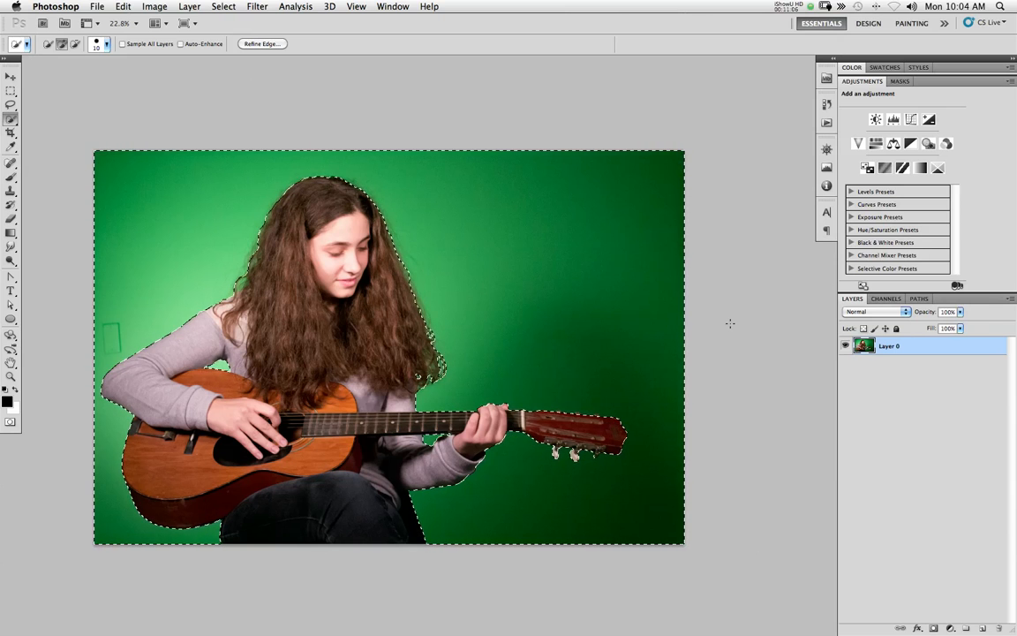
{"action": "key", "text": "Delete"}
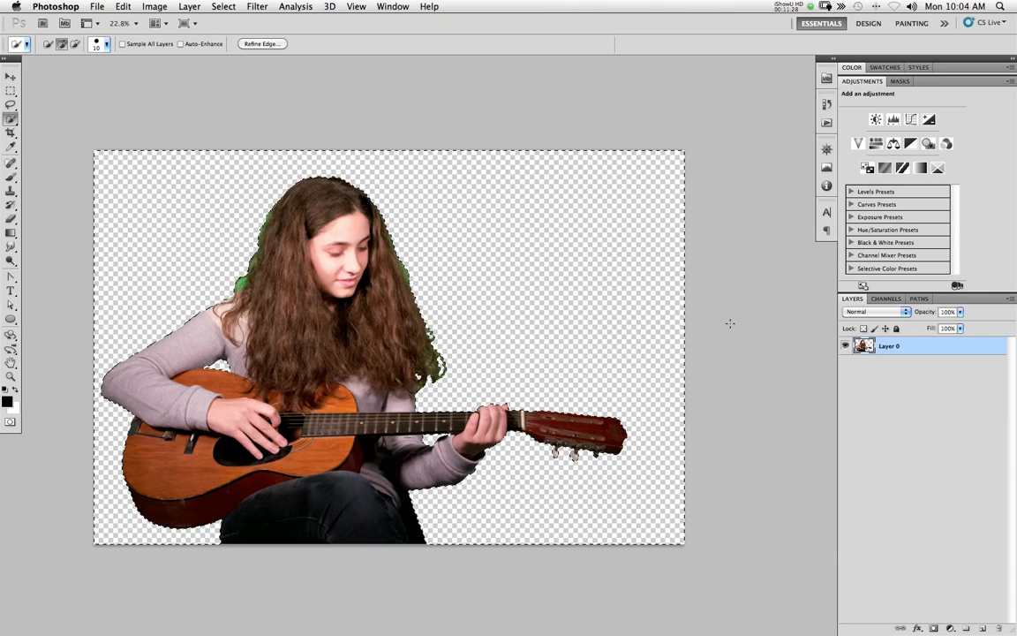
{"action": "key", "text": "super+z"}
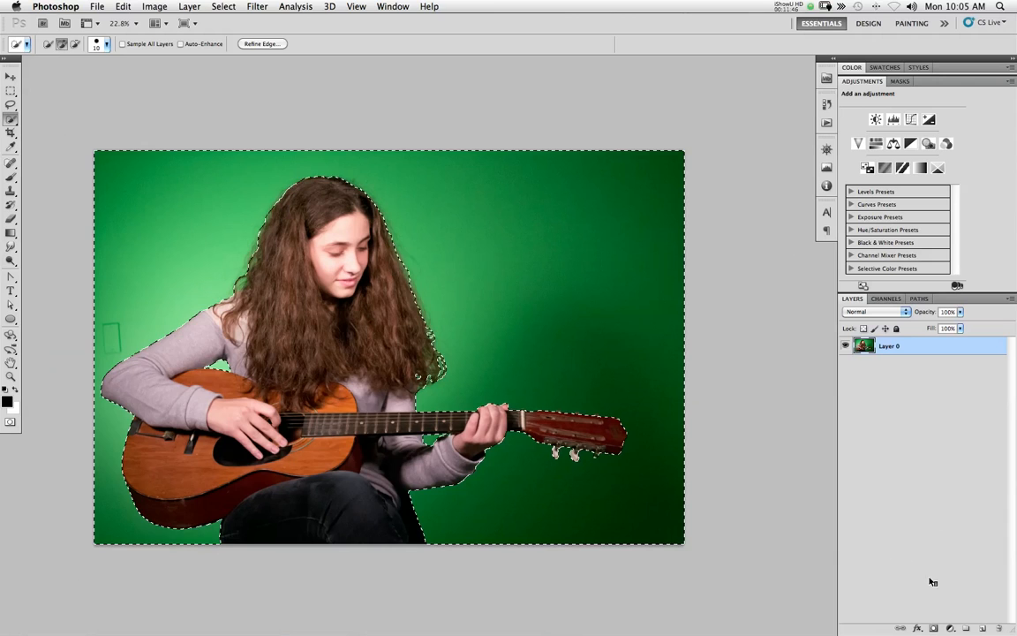
Try adding a layer mask from the backdrop selection, and undo it.
{"action": "left_click", "coordinate": [899, 625]}
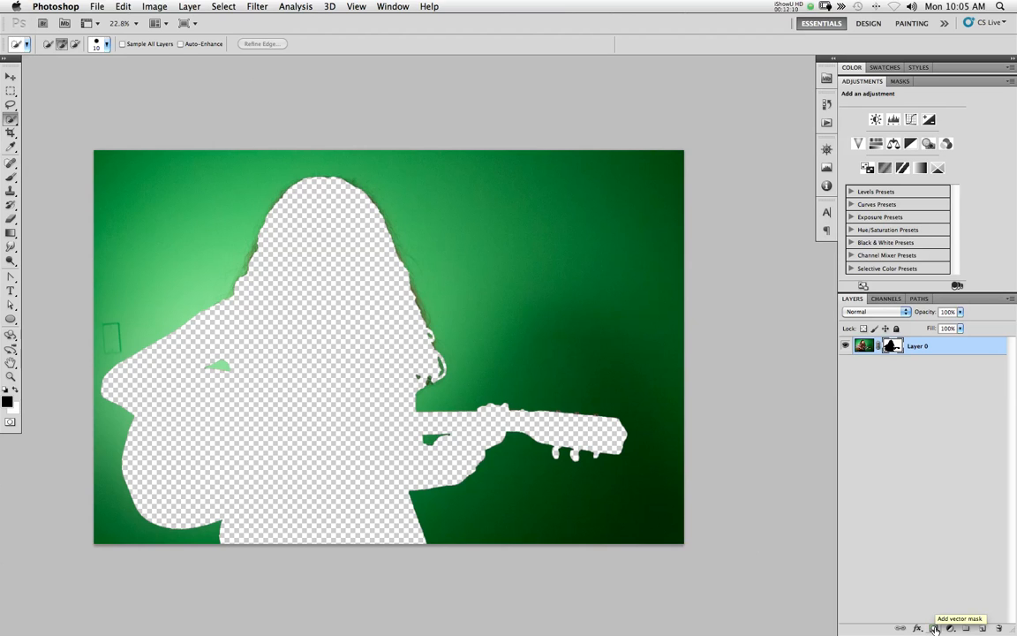
{"action": "key", "text": "ctrl+z"}
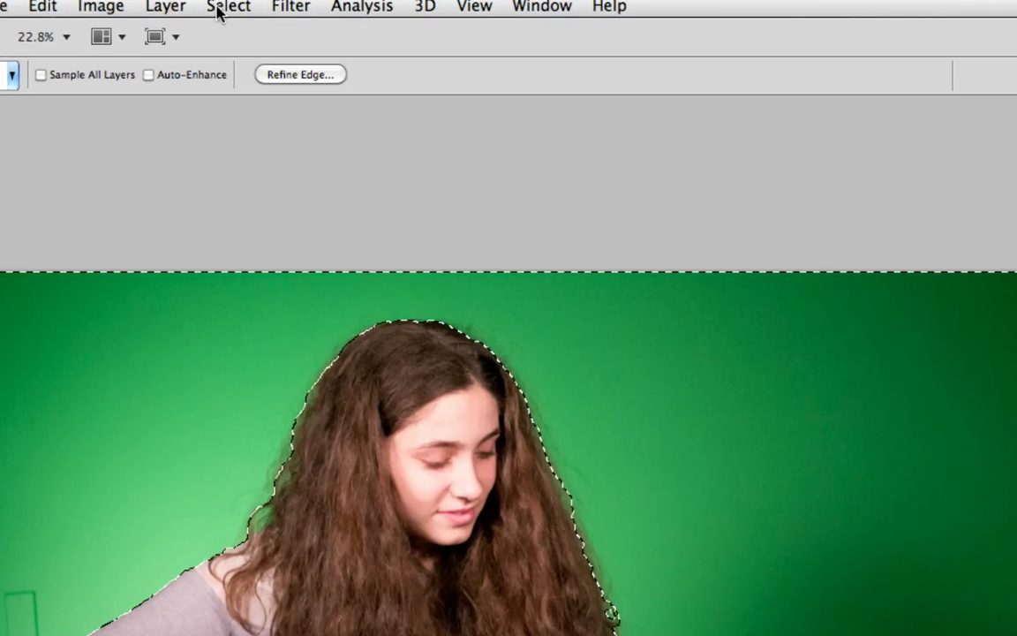
Invert the selection so it covers the girl and guitar, and add a layer mask from it to Layer 0.
{"action": "left_click", "coordinate": [221, 7]}
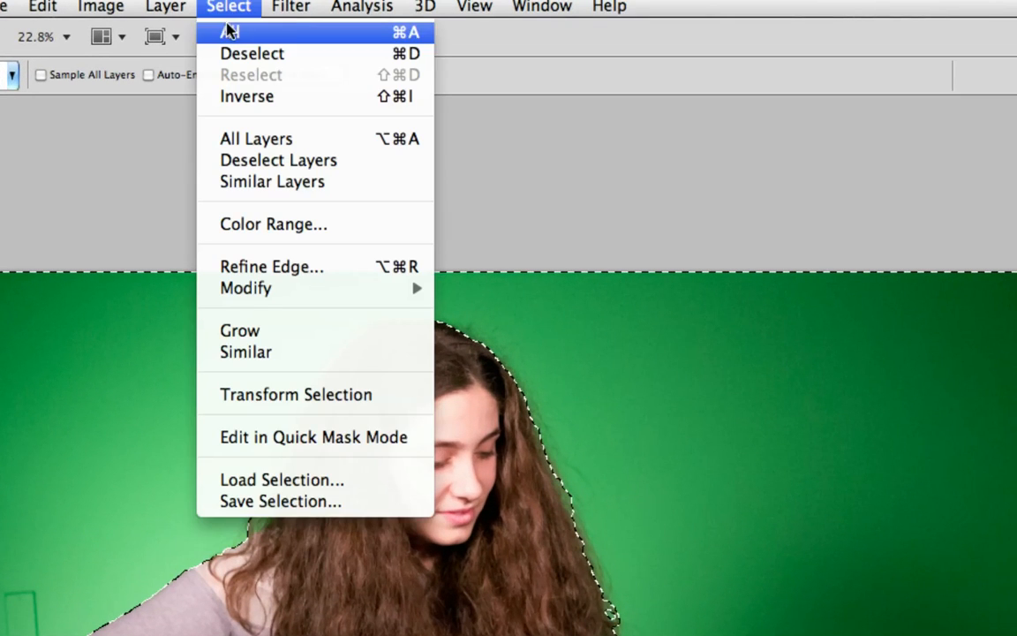
{"action": "left_click", "coordinate": [656, 60]}
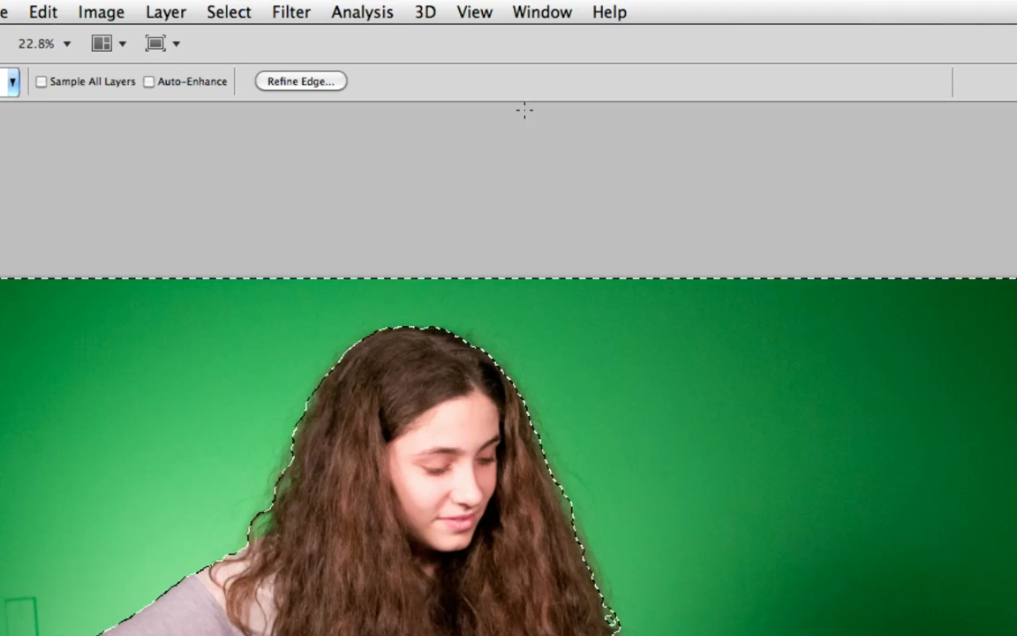
{"action": "left_click", "coordinate": [229, 12]}
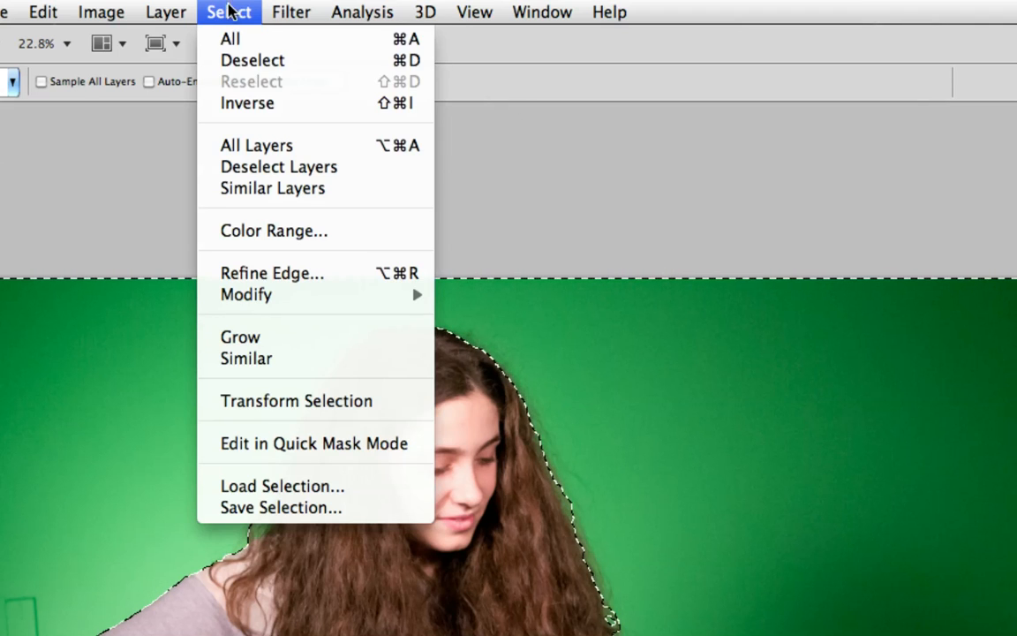
{"action": "left_click", "coordinate": [236, 102]}
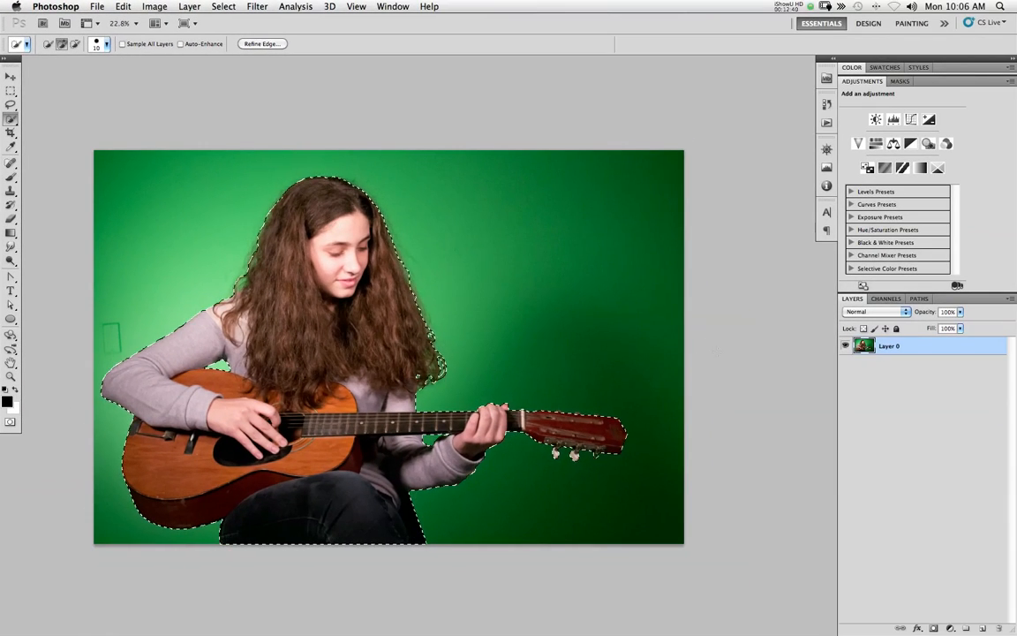
{"action": "left_click", "coordinate": [933, 629]}
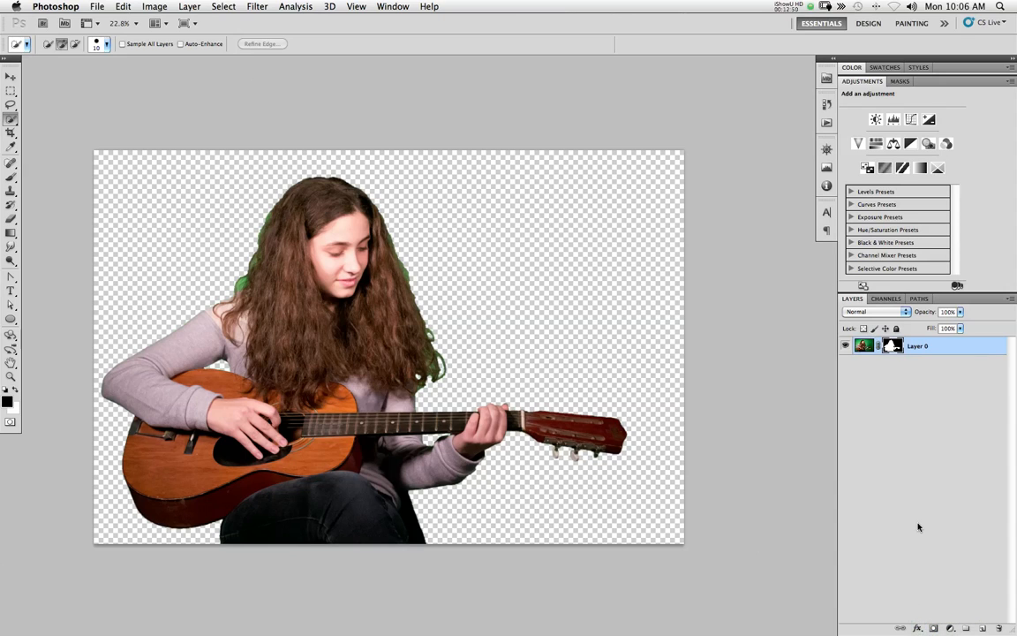
In the mask-only view, erase a freehand squiggle through the black area beside the hair with the 125 px Eraser, and return to the image.
{"action": "left_click", "coordinate": [896, 347], "text": "alt"}
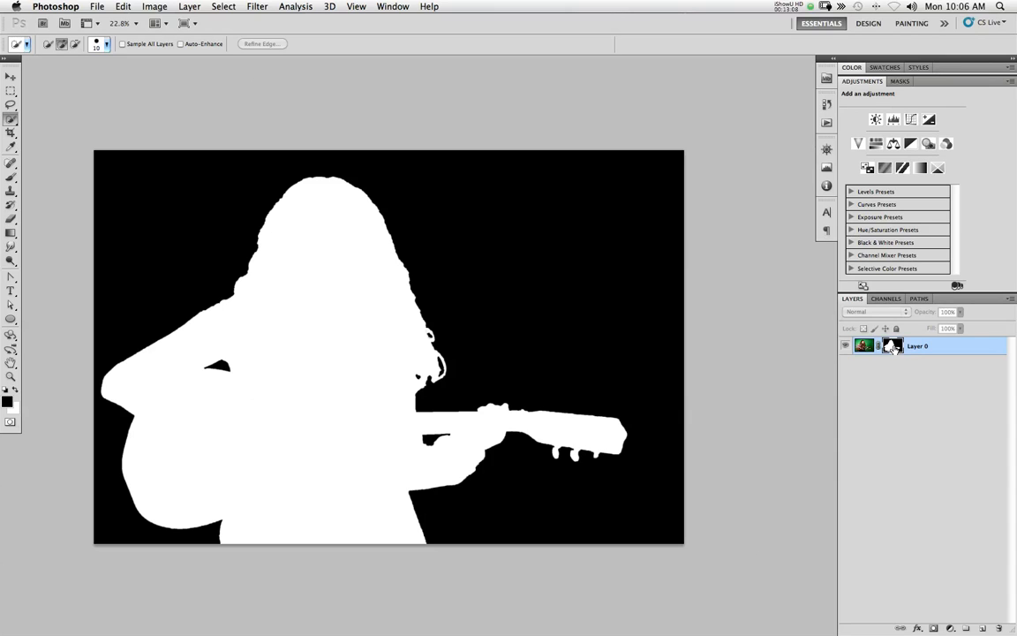
{"action": "left_click", "coordinate": [16, 219]}
{"action": "mouse_move", "coordinate": [397, 257]}
{"action": "left_mouse_down"}
{"action": "mouse_move", "coordinate": [542, 222]}
{"action": "mouse_move", "coordinate": [466, 252]}
{"action": "mouse_move", "coordinate": [470, 241]}
{"action": "mouse_move", "coordinate": [500, 254]}
{"action": "mouse_move", "coordinate": [581, 232]}
{"action": "mouse_move", "coordinate": [609, 234]}
{"action": "left_mouse_up"}
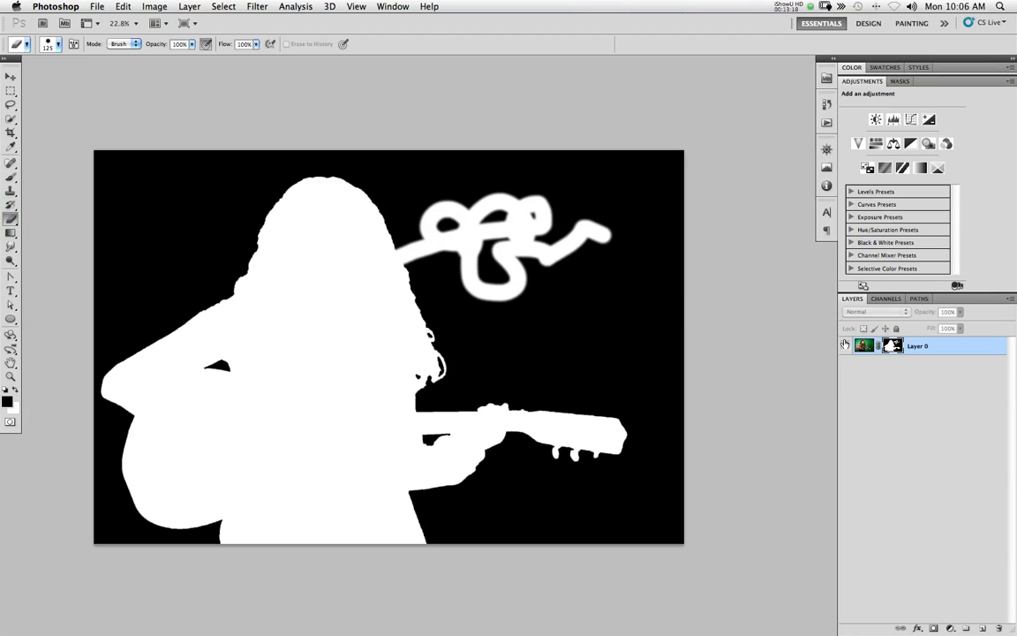
{"action": "left_click", "coordinate": [893, 346], "text": "alt"}
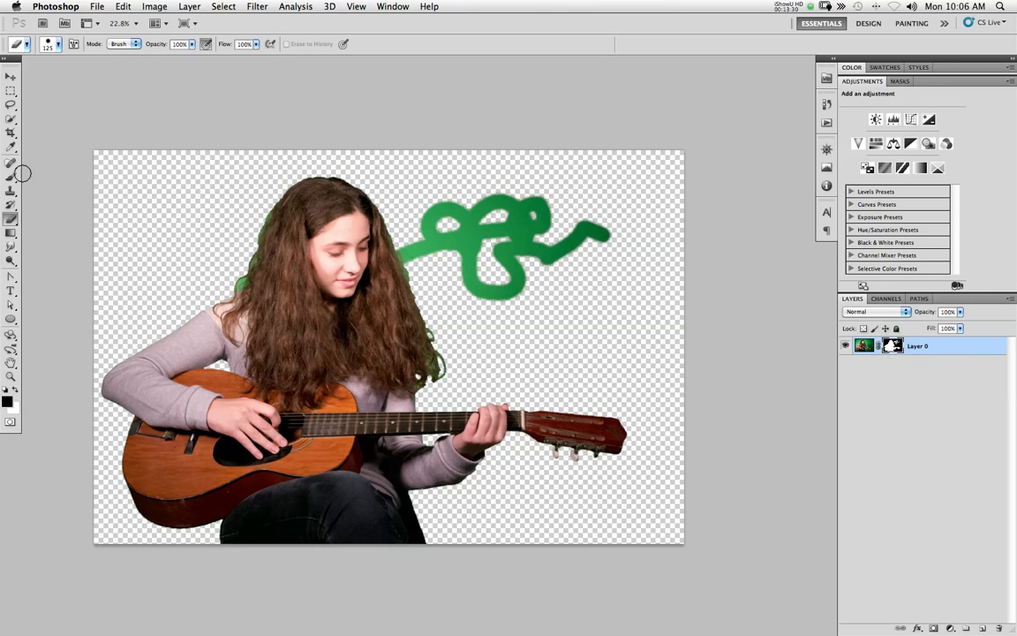
Paint black over the green squiggle beside the hair on the layer mask with a 175 px Brush.
{"action": "key", "text": "b"}
{"action": "key", "text": "bracketright"}
{"action": "key", "text": "bracketright"}
{"action": "mouse_move", "coordinate": [553, 273]}
{"action": "left_mouse_down"}
{"action": "mouse_move", "coordinate": [510, 208]}
{"action": "mouse_move", "coordinate": [496, 225]}
{"action": "mouse_move", "coordinate": [490, 207]}
{"action": "mouse_move", "coordinate": [511, 225]}
{"action": "mouse_move", "coordinate": [504, 281]}
{"action": "mouse_move", "coordinate": [472, 309]}
{"action": "mouse_move", "coordinate": [452, 241]}
{"action": "mouse_move", "coordinate": [474, 210]}
{"action": "mouse_move", "coordinate": [523, 186]}
{"action": "mouse_move", "coordinate": [518, 229]}
{"action": "mouse_move", "coordinate": [565, 204]}
{"action": "mouse_move", "coordinate": [615, 211]}
{"action": "mouse_move", "coordinate": [541, 285]}
{"action": "mouse_move", "coordinate": [516, 289]}
{"action": "mouse_move", "coordinate": [529, 271]}
{"action": "mouse_move", "coordinate": [496, 300]}
{"action": "mouse_move", "coordinate": [452, 206]}
{"action": "mouse_move", "coordinate": [423, 210]}
{"action": "mouse_move", "coordinate": [410, 238]}
{"action": "left_mouse_up"}
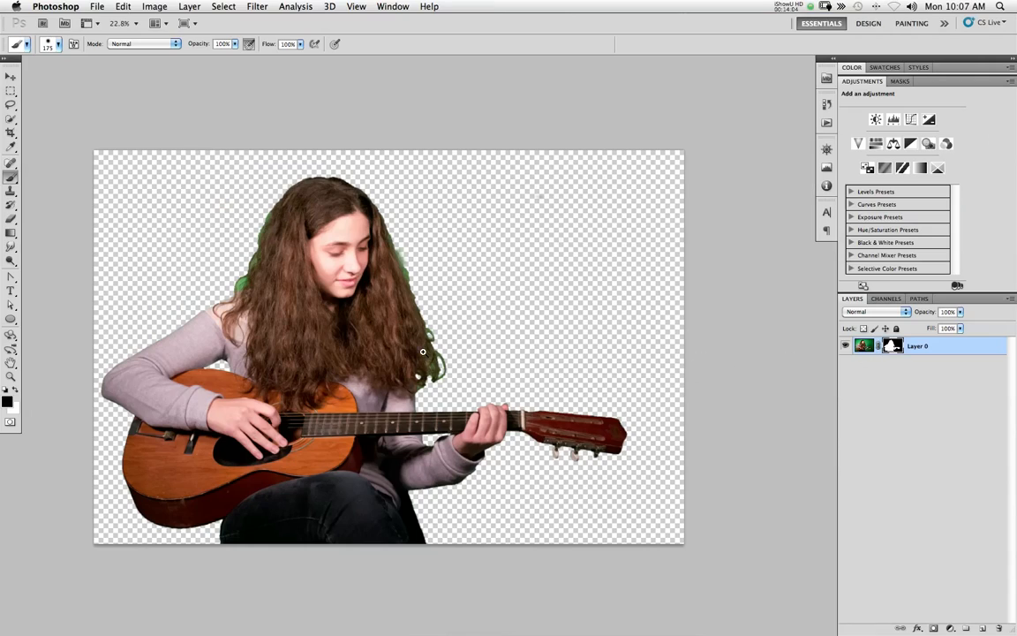
Set the Brush to 45 px, 20% opacity and 0% hardness for the green-tinged curls at the hair's lower right.
{"action": "scroll", "coordinate": [423, 351], "scroll_direction": "up", "scroll_amount": 6}
{"action": "left_click_drag", "start_coordinate": [487, 436], "coordinate": [447, 403]}
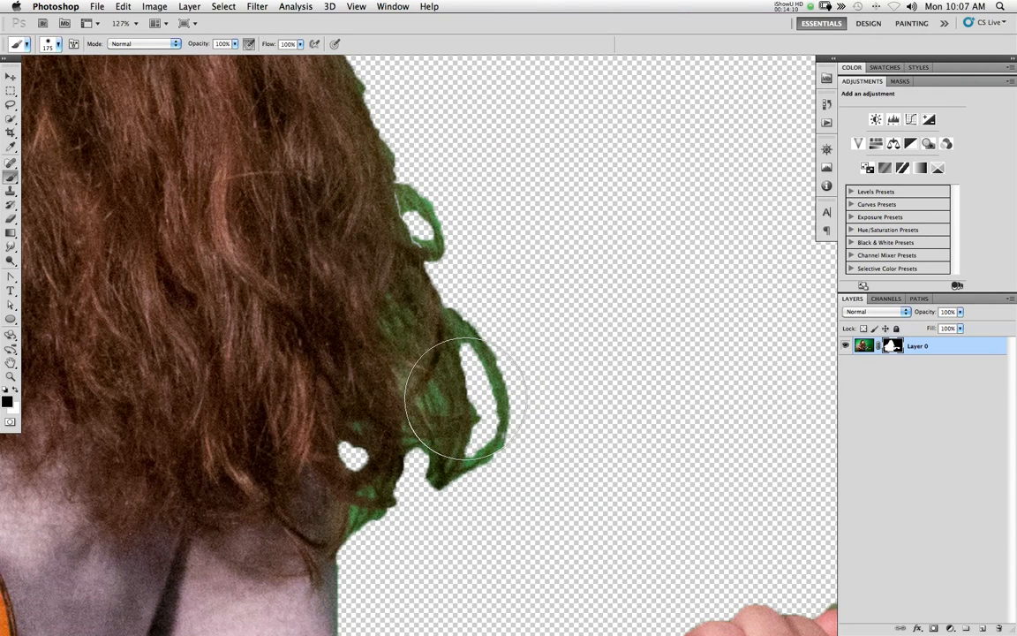
{"action": "scroll", "coordinate": [481, 405], "scroll_direction": "up", "scroll_amount": 3}
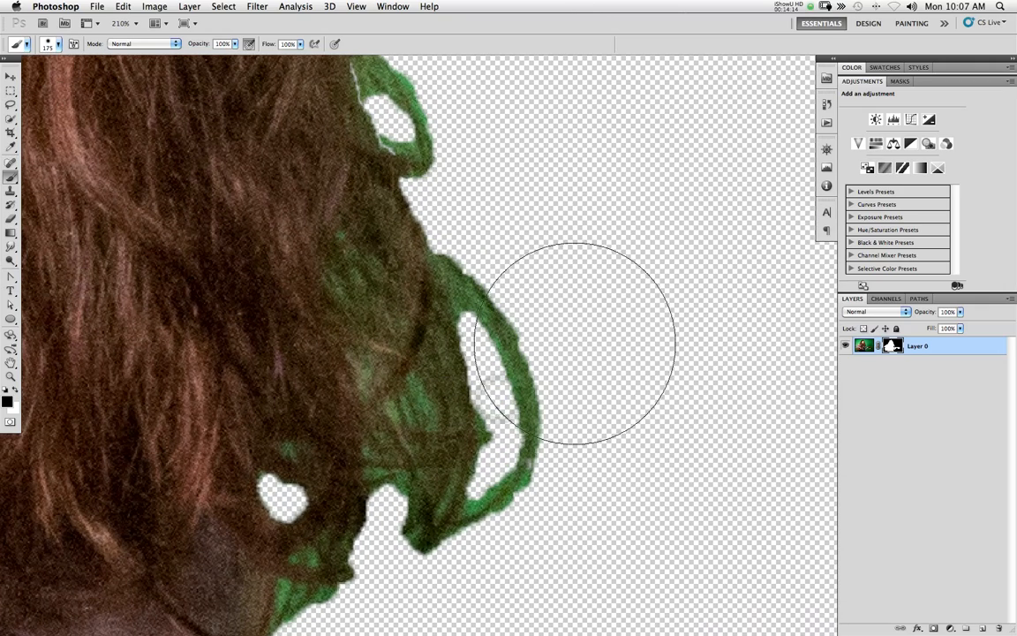
{"action": "key", "text": "bracketleft"}
{"action": "key", "text": "bracketleft"}
{"action": "key", "text": "bracketleft"}
{"action": "key", "text": "bracketleft"}
{"action": "key", "text": "bracketleft"}
{"action": "key", "text": "bracketleft"}
{"action": "key", "text": "bracketleft"}
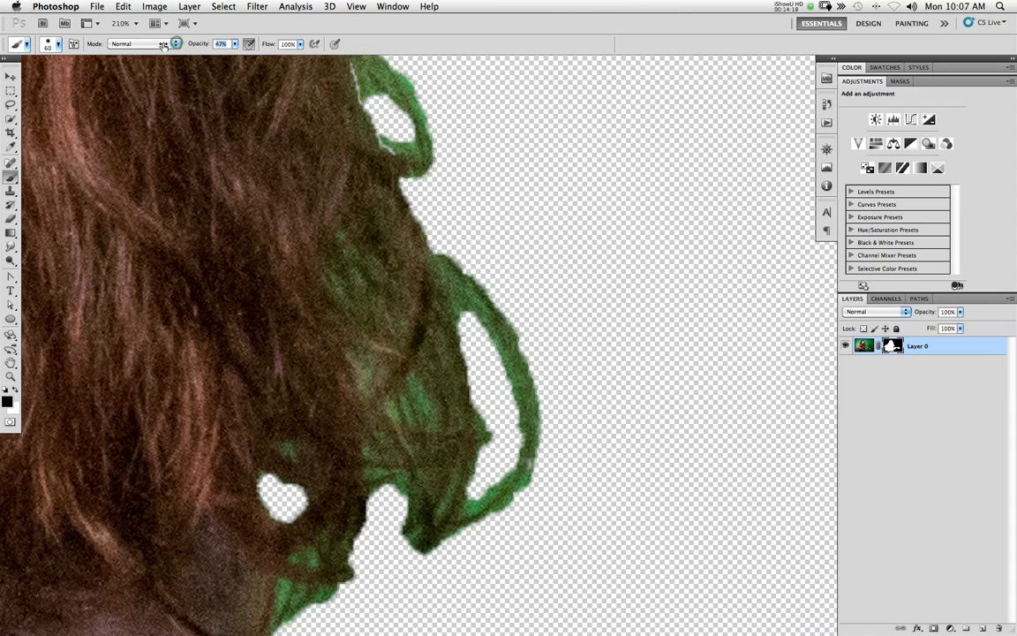
{"action": "key", "text": "2"}
{"action": "key", "text": "6"}
{"action": "key", "text": "bracketleft"}
{"action": "key", "text": "bracketleft"}
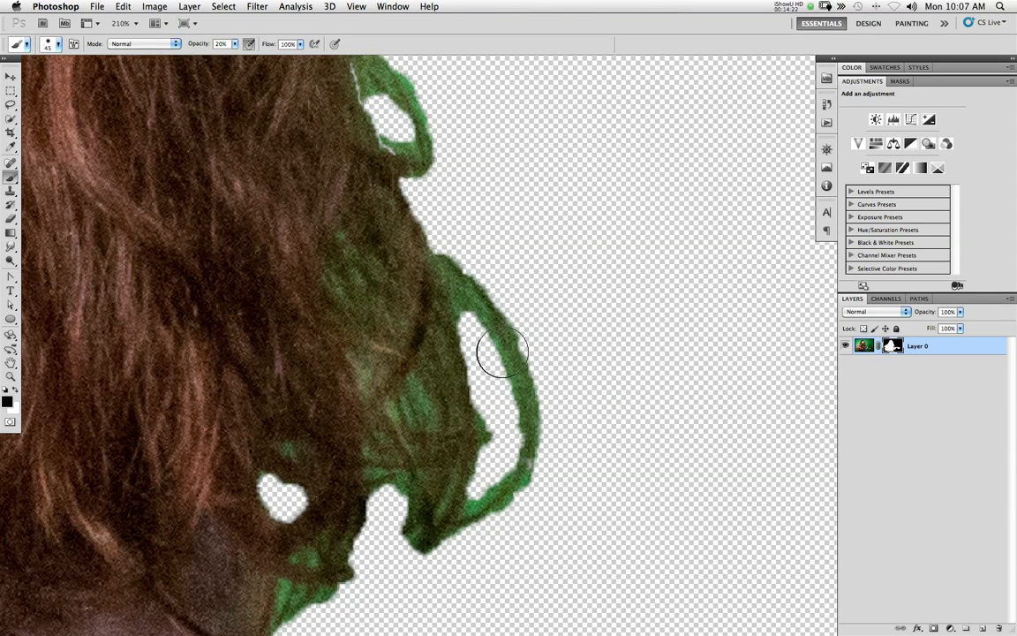
{"action": "right_click", "coordinate": [618, 368]}
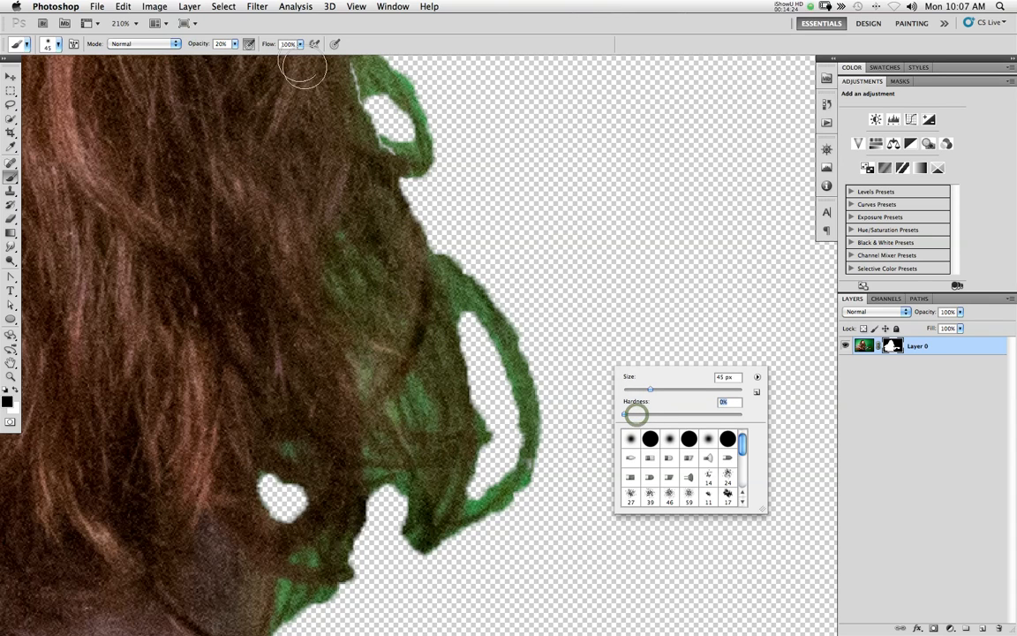
{"action": "key", "text": "Return"}
Fade the green loop of hair and the gap beside it on the mask, using 20 px and 35 px brush sizes at 20% opacity.
{"action": "key", "text": "bracketleft"}
{"action": "key", "text": "bracketleft"}
{"action": "key", "text": "bracketleft"}
{"action": "key", "text": "bracketleft"}
{"action": "key", "text": "bracketleft"}
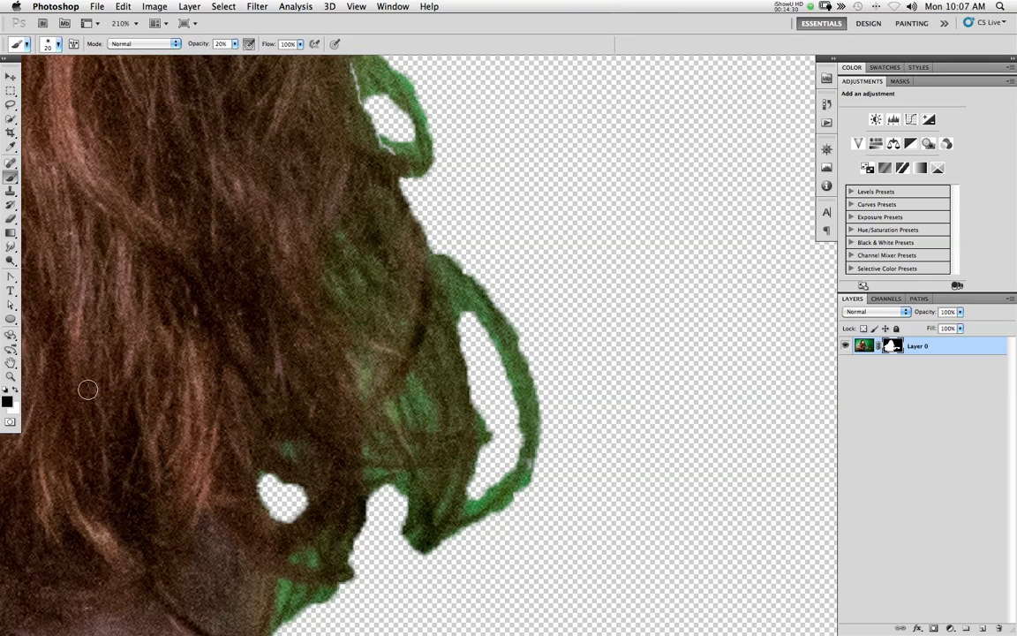
{"action": "mouse_move", "coordinate": [463, 305]}
{"action": "left_mouse_down"}
{"action": "mouse_move", "coordinate": [510, 427]}
{"action": "mouse_move", "coordinate": [504, 393]}
{"action": "left_mouse_up"}
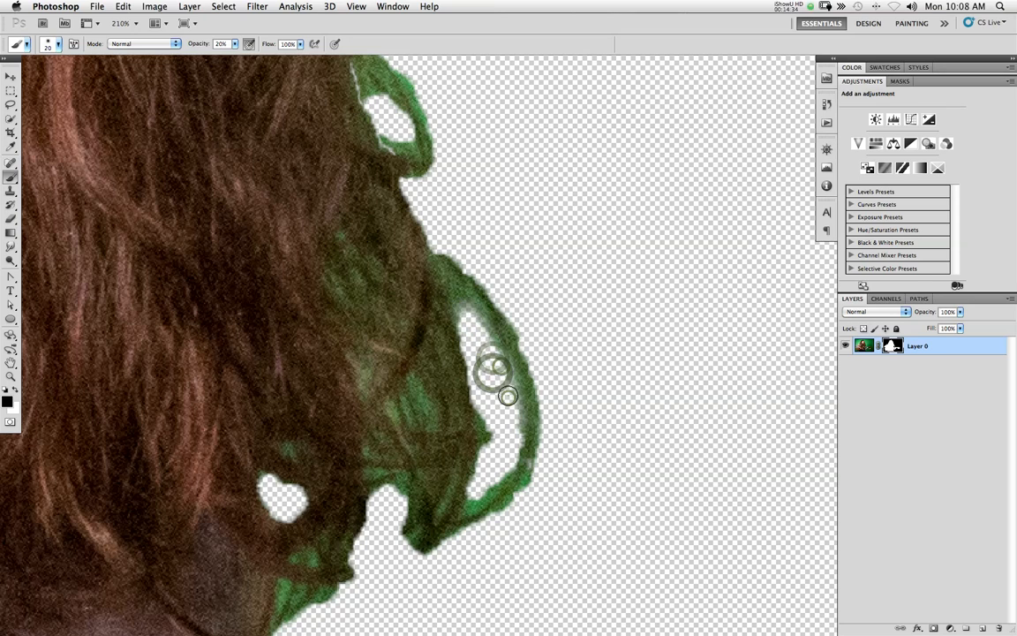
{"action": "key", "text": "bracketright"}
{"action": "key", "text": "bracketright"}
{"action": "key", "text": "bracketright"}
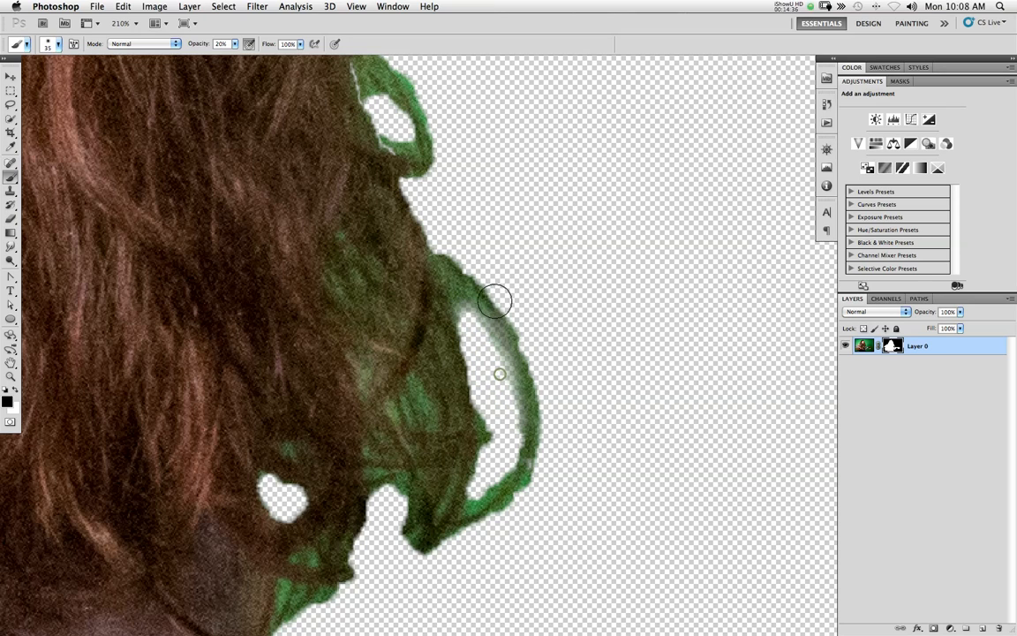
{"action": "mouse_move", "coordinate": [524, 322]}
{"action": "left_mouse_down"}
{"action": "mouse_move", "coordinate": [550, 385]}
{"action": "mouse_move", "coordinate": [477, 490]}
{"action": "mouse_move", "coordinate": [510, 431]}
{"action": "mouse_move", "coordinate": [527, 467]}
{"action": "mouse_move", "coordinate": [553, 465]}
{"action": "mouse_move", "coordinate": [528, 513]}
{"action": "left_mouse_up"}
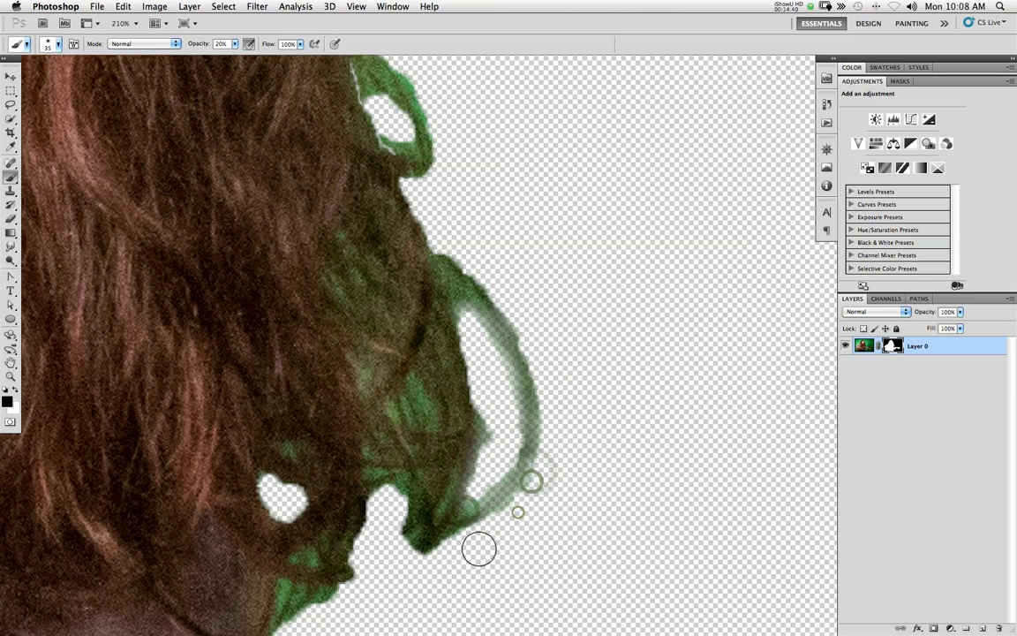
{"action": "mouse_move", "coordinate": [446, 265]}
{"action": "left_mouse_down"}
{"action": "mouse_move", "coordinate": [480, 325]}
{"action": "mouse_move", "coordinate": [438, 263]}
{"action": "mouse_move", "coordinate": [470, 321]}
{"action": "mouse_move", "coordinate": [460, 245]}
{"action": "mouse_move", "coordinate": [545, 342]}
{"action": "mouse_move", "coordinate": [478, 342]}
{"action": "mouse_move", "coordinate": [513, 434]}
{"action": "mouse_move", "coordinate": [526, 347]}
{"action": "mouse_move", "coordinate": [566, 459]}
{"action": "mouse_move", "coordinate": [504, 388]}
{"action": "mouse_move", "coordinate": [501, 422]}
{"action": "mouse_move", "coordinate": [508, 404]}
{"action": "mouse_move", "coordinate": [462, 505]}
{"action": "mouse_move", "coordinate": [381, 491]}
{"action": "mouse_move", "coordinate": [396, 479]}
{"action": "mouse_move", "coordinate": [381, 475]}
{"action": "mouse_move", "coordinate": [382, 509]}
{"action": "left_mouse_up"}
Fade the green gaps at the bottom hair tips with short thin strokes, and undo the larger soft test dab higher in the hair.
{"action": "key", "text": "bracketleft"}
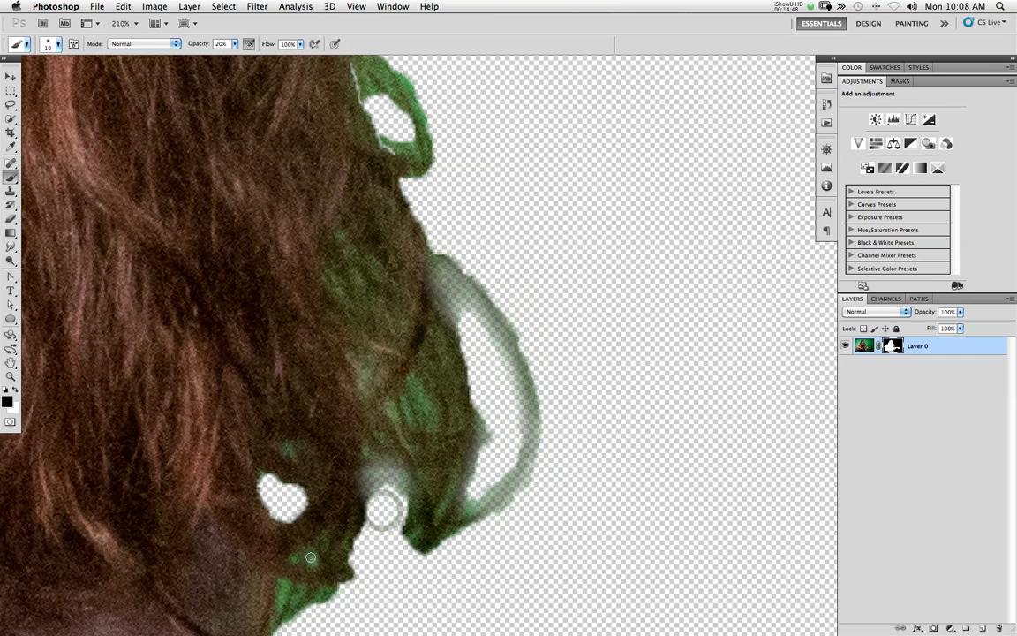
{"action": "mouse_move", "coordinate": [284, 590]}
{"action": "left_mouse_down"}
{"action": "mouse_move", "coordinate": [273, 618]}
{"action": "mouse_move", "coordinate": [304, 558]}
{"action": "mouse_move", "coordinate": [285, 582]}
{"action": "mouse_move", "coordinate": [256, 552]}
{"action": "mouse_move", "coordinate": [265, 530]}
{"action": "mouse_move", "coordinate": [301, 604]}
{"action": "mouse_move", "coordinate": [289, 597]}
{"action": "mouse_move", "coordinate": [311, 609]}
{"action": "mouse_move", "coordinate": [325, 591]}
{"action": "mouse_move", "coordinate": [309, 618]}
{"action": "mouse_move", "coordinate": [297, 593]}
{"action": "mouse_move", "coordinate": [335, 601]}
{"action": "mouse_move", "coordinate": [320, 592]}
{"action": "left_mouse_up"}
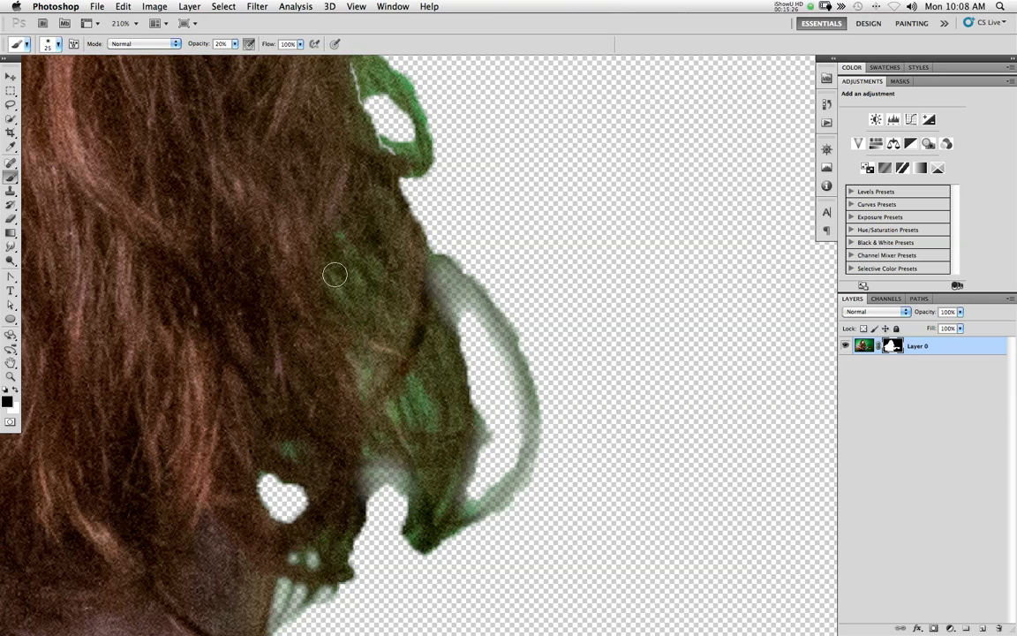
{"action": "left_click_drag", "start_coordinate": [326, 281], "coordinate": [338, 301]}
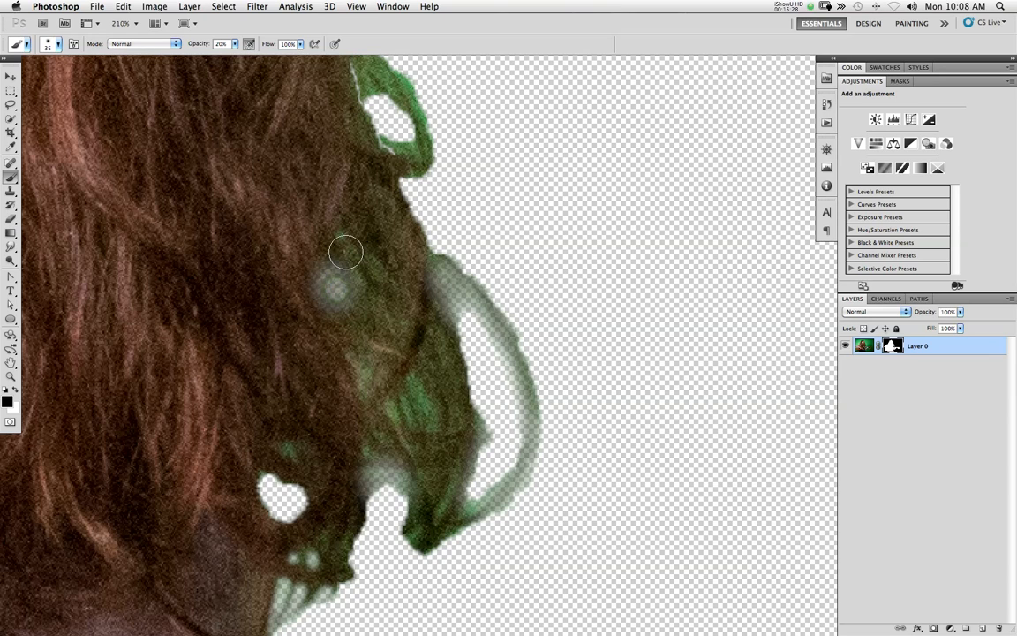
{"action": "key", "text": "super+z"}
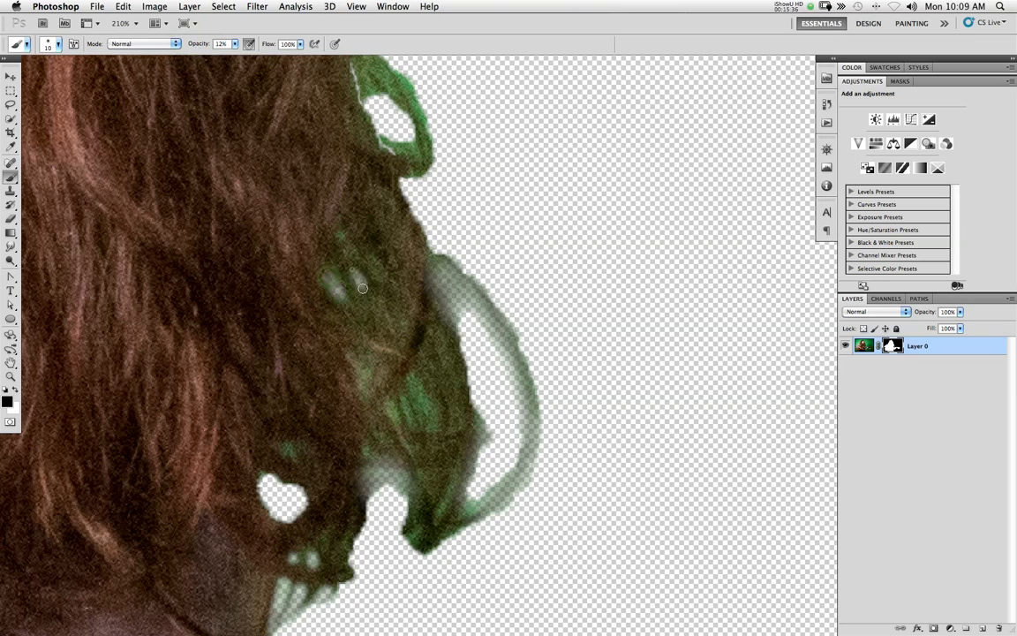
Fade the remaining green spots between the hair strands with small 9 to 10 px dabs at 12% opacity.
{"action": "left_click", "coordinate": [351, 253]}
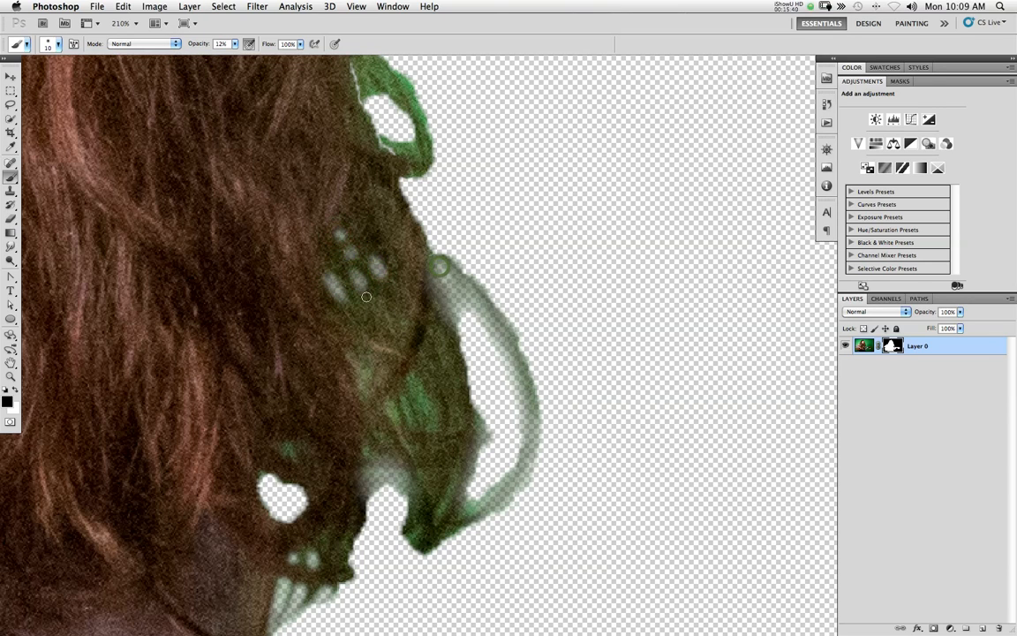
{"action": "key", "text": "bracketright"}
{"action": "left_click", "coordinate": [392, 405]}
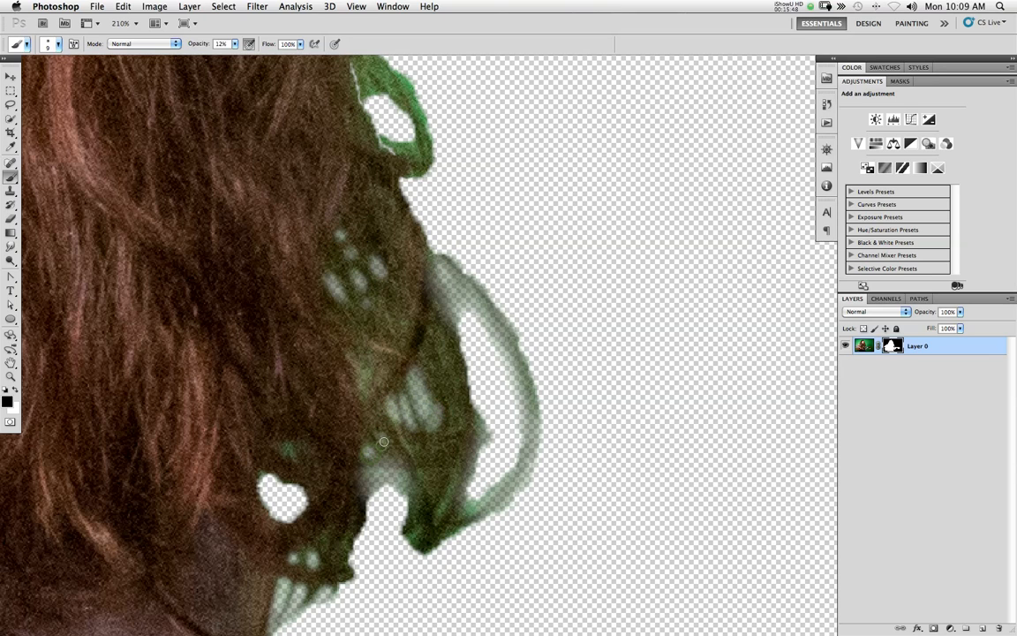
{"action": "mouse_move", "coordinate": [451, 474]}
{"action": "left_mouse_down"}
{"action": "mouse_move", "coordinate": [423, 527]}
{"action": "mouse_move", "coordinate": [380, 494]}
{"action": "mouse_move", "coordinate": [310, 470]}
{"action": "left_mouse_up"}
{"action": "key", "text": "ctrl+z"}
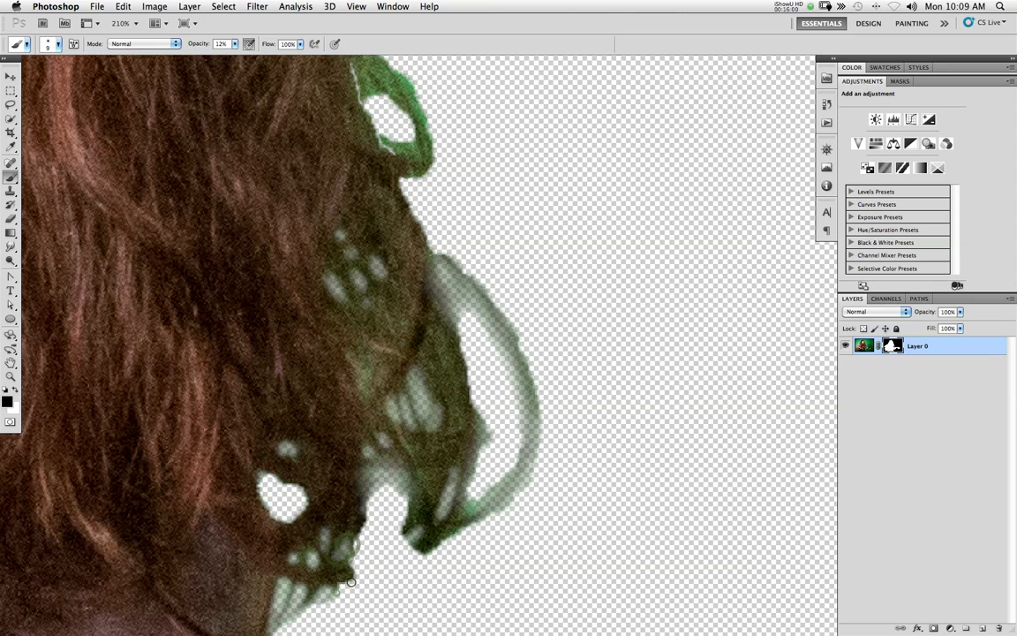
Enlarge the brush to 175 px and fade out the loose curls at the hair's lower right at 12% opacity.
{"action": "scroll", "coordinate": [438, 469], "scroll_direction": "down", "scroll_amount": 10}
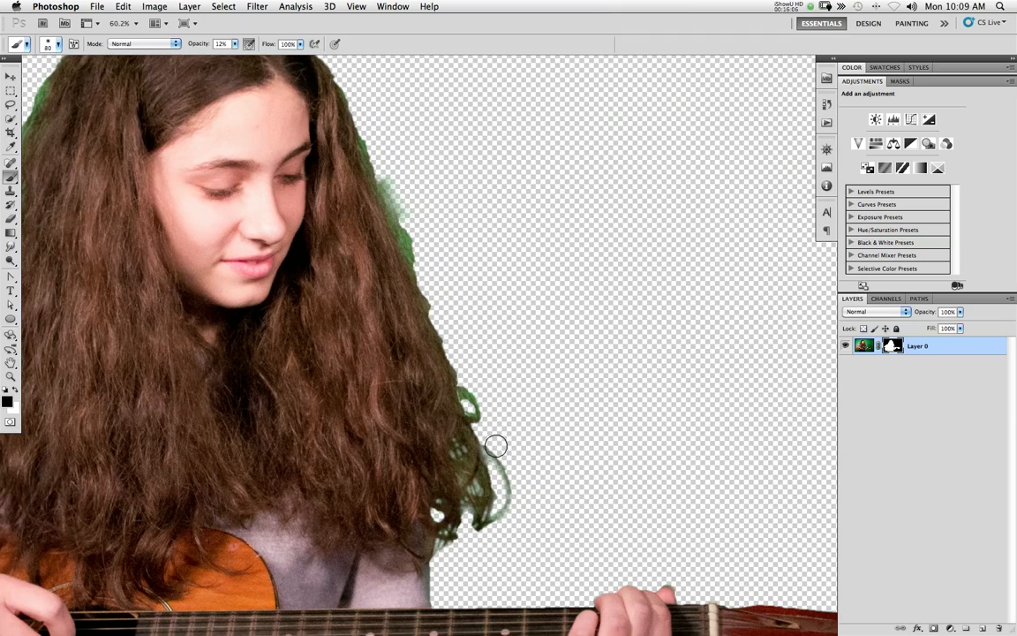
{"action": "right_click", "coordinate": [499, 454]}
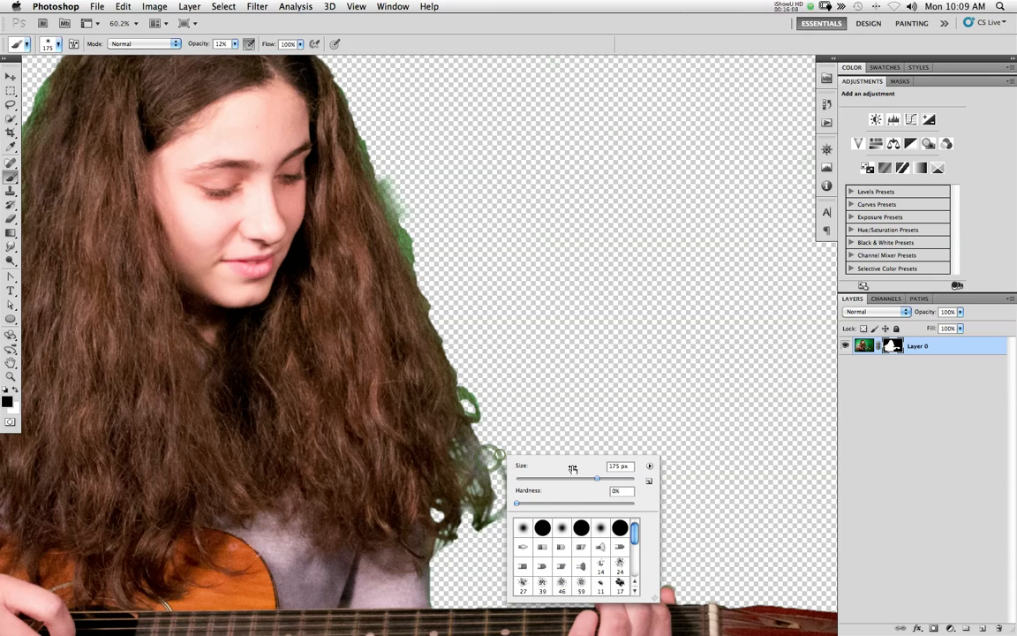
{"action": "left_click", "coordinate": [549, 388]}
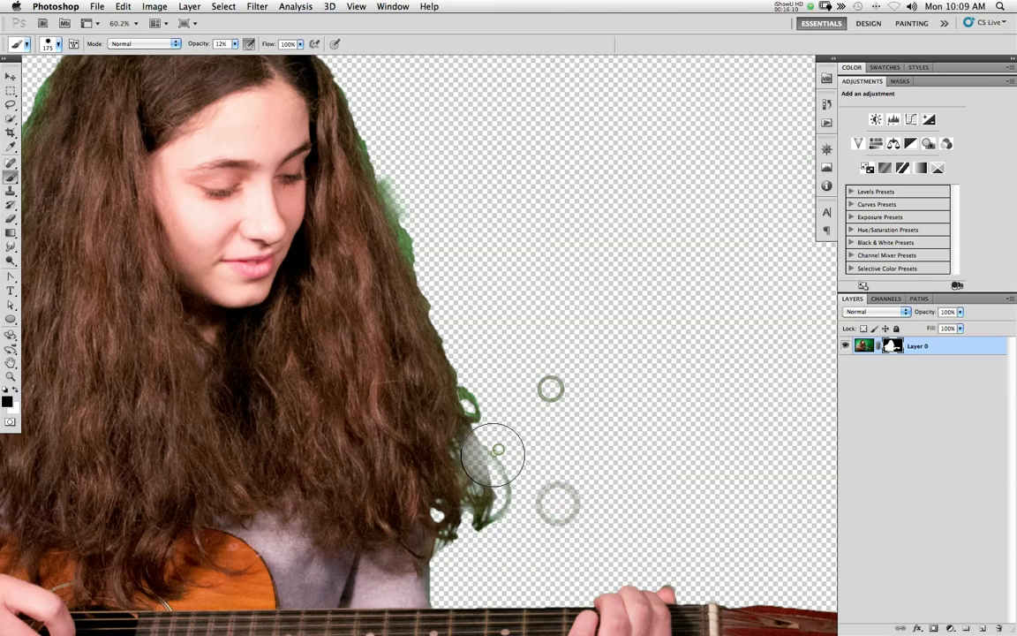
{"action": "mouse_move", "coordinate": [493, 439]}
{"action": "left_mouse_down"}
{"action": "mouse_move", "coordinate": [503, 387]}
{"action": "mouse_move", "coordinate": [488, 461]}
{"action": "mouse_move", "coordinate": [500, 523]}
{"action": "mouse_move", "coordinate": [507, 463]}
{"action": "mouse_move", "coordinate": [492, 534]}
{"action": "left_mouse_up"}
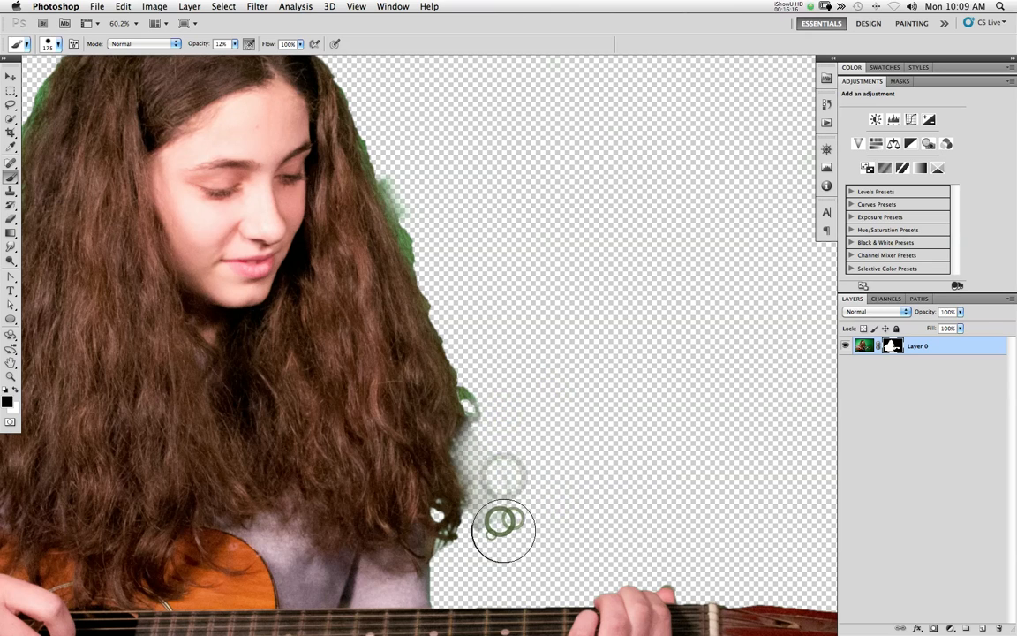
{"action": "left_click_drag", "start_coordinate": [491, 456], "coordinate": [493, 411]}
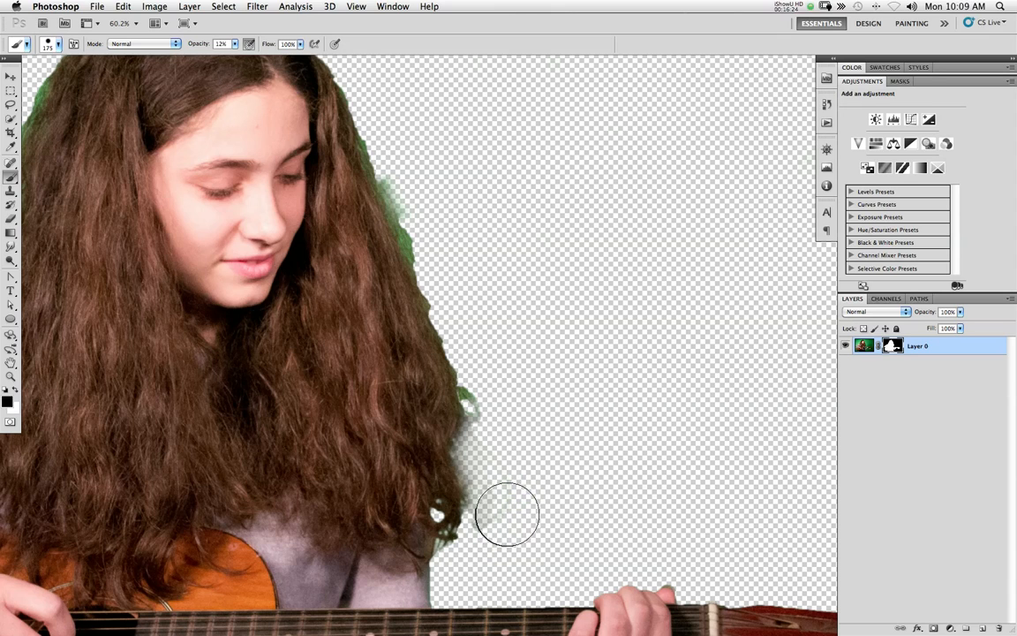
{"action": "left_click_drag", "start_coordinate": [506, 508], "coordinate": [505, 408]}
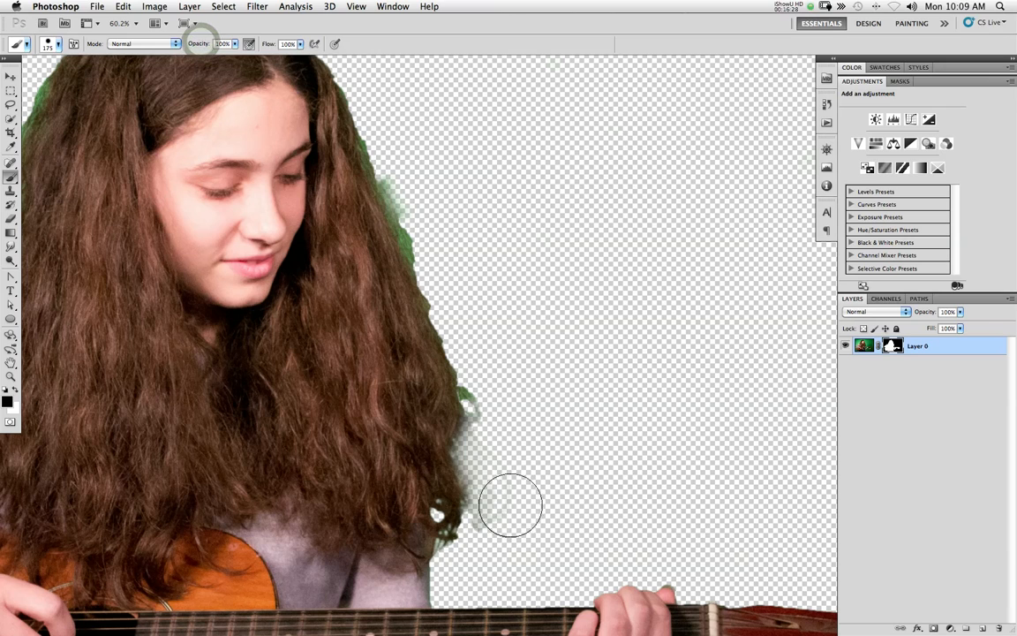
Mask out the leftover curls and green fringe along the hair's right edge with the 175 px brush at 100% opacity.
{"action": "mouse_move", "coordinate": [500, 514]}
{"action": "left_mouse_down"}
{"action": "mouse_move", "coordinate": [488, 455]}
{"action": "mouse_move", "coordinate": [503, 501]}
{"action": "mouse_move", "coordinate": [495, 517]}
{"action": "mouse_move", "coordinate": [507, 426]}
{"action": "mouse_move", "coordinate": [496, 435]}
{"action": "mouse_move", "coordinate": [489, 381]}
{"action": "left_mouse_up"}
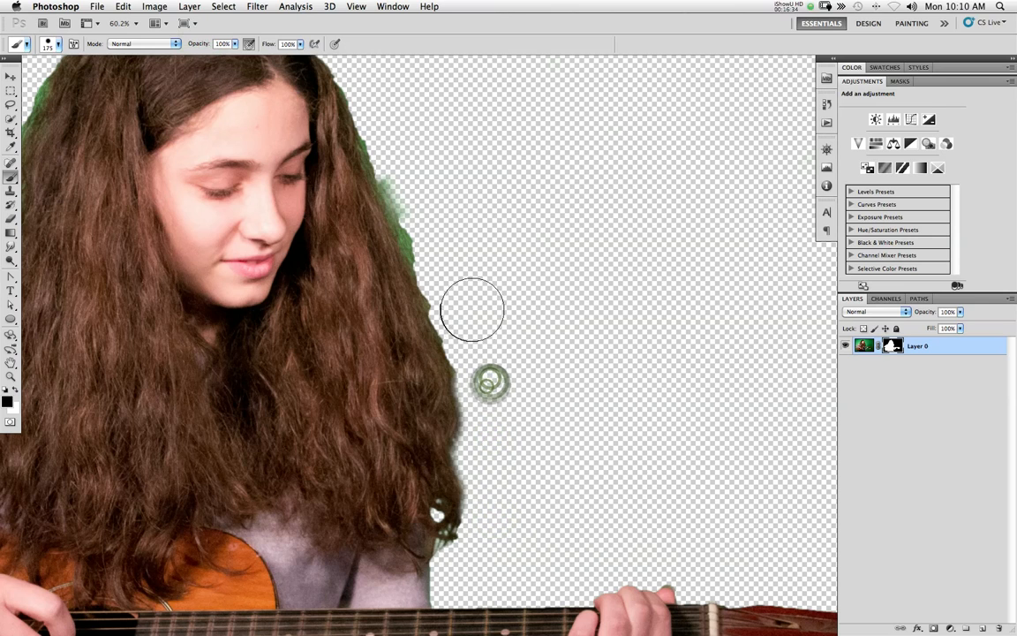
{"action": "left_click", "coordinate": [470, 322]}
{"action": "left_click", "coordinate": [495, 370]}
{"action": "left_click", "coordinate": [498, 390]}
{"action": "mouse_move", "coordinate": [448, 234]}
{"action": "left_mouse_down"}
{"action": "mouse_move", "coordinate": [414, 193]}
{"action": "mouse_move", "coordinate": [420, 187]}
{"action": "mouse_move", "coordinate": [445, 256]}
{"action": "left_mouse_up"}
{"action": "left_click", "coordinate": [462, 304]}
{"action": "left_click", "coordinate": [474, 324]}
{"action": "left_click", "coordinate": [484, 349]}
{"action": "left_click", "coordinate": [486, 374]}
{"action": "left_click", "coordinate": [489, 393]}
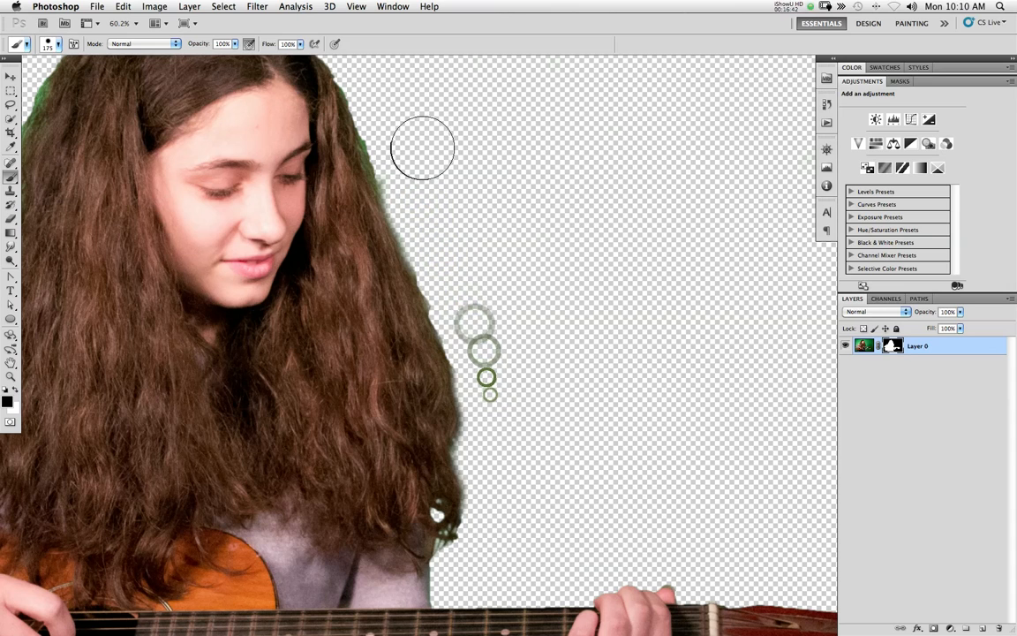
Check the brush settings and trim the green edge beside the face with 175 px dabs down the upper right of the hair.
{"action": "right_click", "coordinate": [400, 141]}
{"action": "left_click_drag", "start_coordinate": [462, 181], "coordinate": [447, 185]}
{"action": "left_click", "coordinate": [405, 99]}
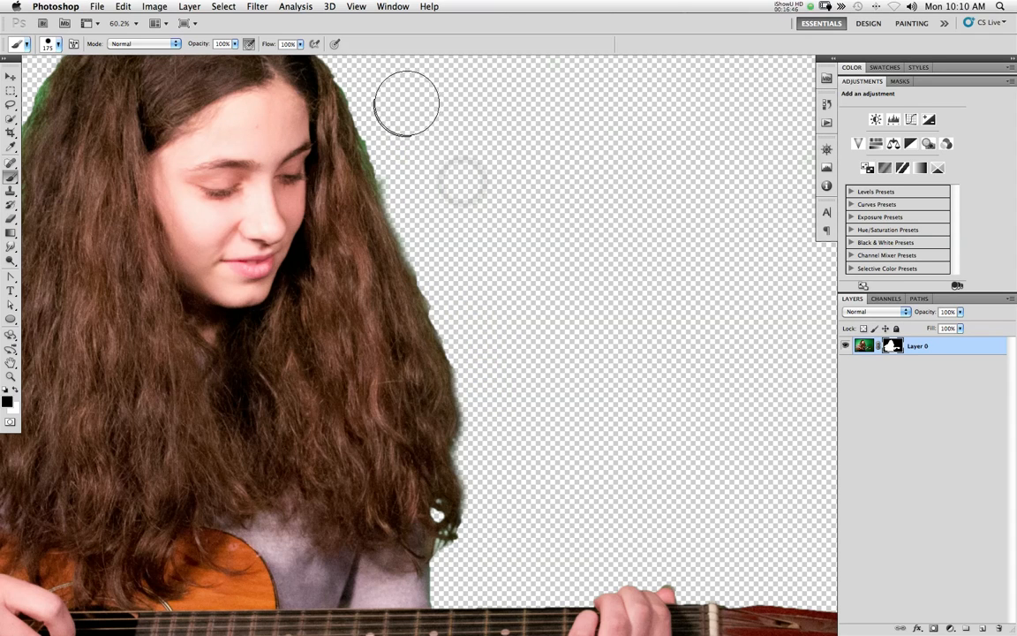
{"action": "left_click", "coordinate": [393, 131]}
{"action": "left_click", "coordinate": [406, 164]}
{"action": "left_click", "coordinate": [422, 203]}
{"action": "left_click", "coordinate": [441, 262]}
{"action": "left_click", "coordinate": [457, 290]}
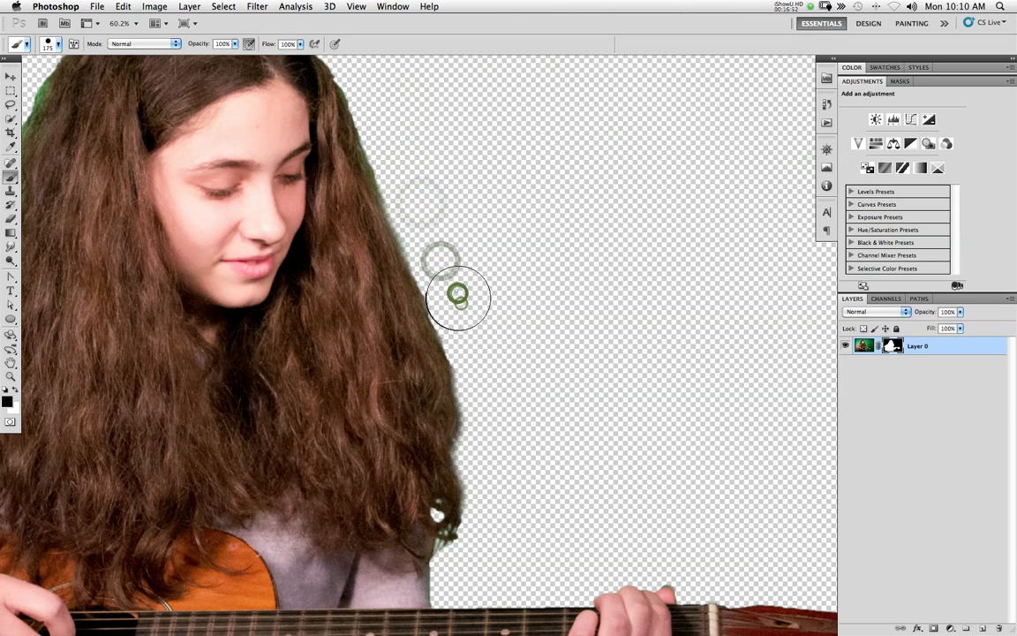
Dab the 175 px brush along the outer edges of the hair, working from the crown down its right side.
{"action": "left_click_drag", "start_coordinate": [369, 121], "coordinate": [501, 297]}
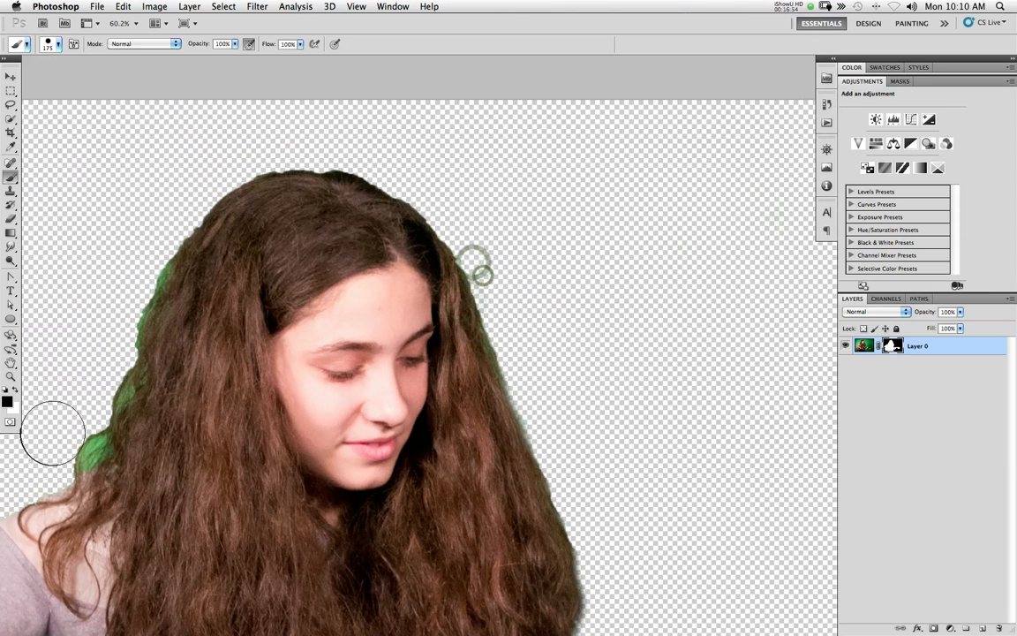
{"action": "left_click", "coordinate": [115, 302]}
{"action": "left_click", "coordinate": [106, 335]}
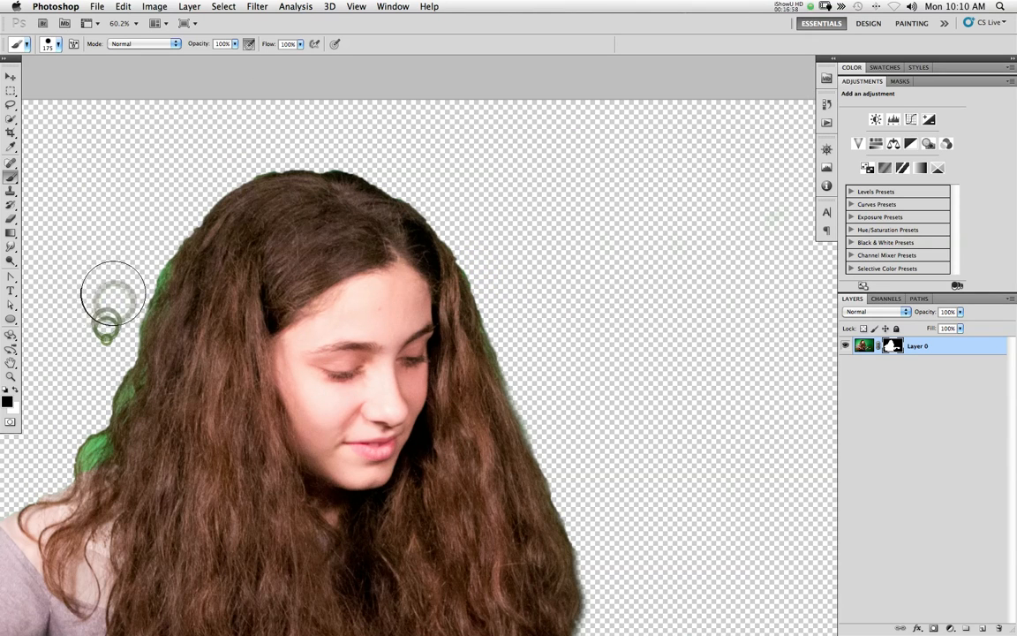
{"action": "left_click", "coordinate": [123, 280]}
{"action": "left_click", "coordinate": [517, 328]}
{"action": "left_click", "coordinate": [527, 351]}
{"action": "left_click", "coordinate": [511, 312]}
{"action": "left_click", "coordinate": [489, 255]}
{"action": "scroll", "coordinate": [501, 272], "scroll_direction": "down", "scroll_amount": 5}
{"action": "scroll", "coordinate": [500, 272], "scroll_direction": "right", "scroll_amount": 3}
{"action": "left_click", "coordinate": [522, 367]}
{"action": "left_click", "coordinate": [541, 388]}
{"action": "left_click", "coordinate": [484, 329]}
{"action": "left_click", "coordinate": [451, 420]}
{"action": "left_click", "coordinate": [459, 378]}
{"action": "left_click", "coordinate": [463, 438]}
{"action": "left_click", "coordinate": [461, 483]}
Try masking out the green patch of hair above the left shoulder with the 175 px brush at 100% opacity.
{"action": "scroll", "coordinate": [457, 432], "scroll_direction": "left", "scroll_amount": 10}
{"action": "left_click", "coordinate": [431, 413]}
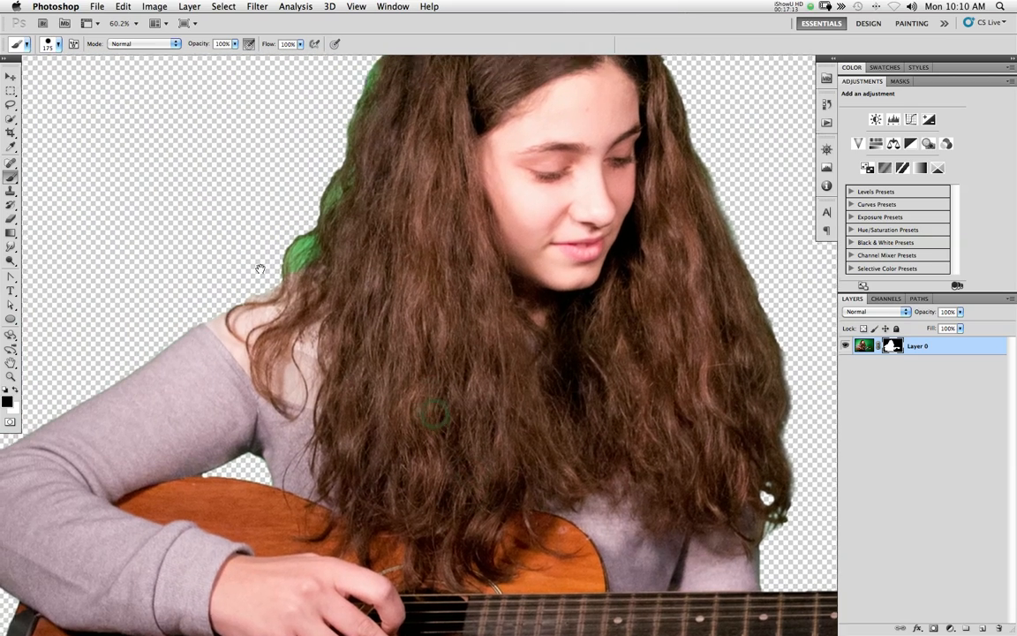
{"action": "left_click_drag", "start_coordinate": [260, 268], "coordinate": [280, 318]}
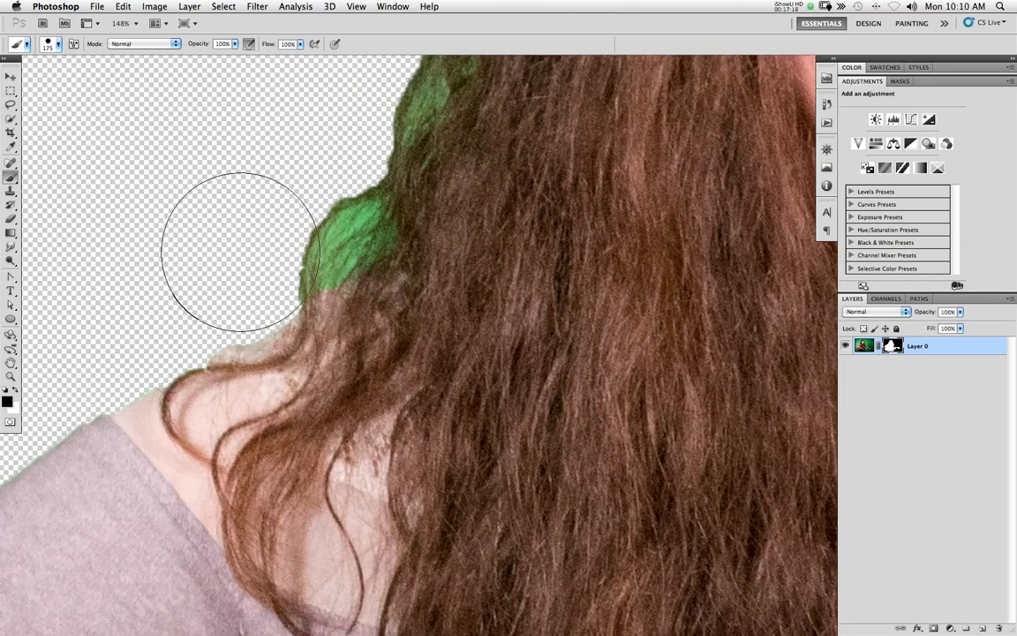
{"action": "left_click_drag", "start_coordinate": [257, 220], "coordinate": [306, 205]}
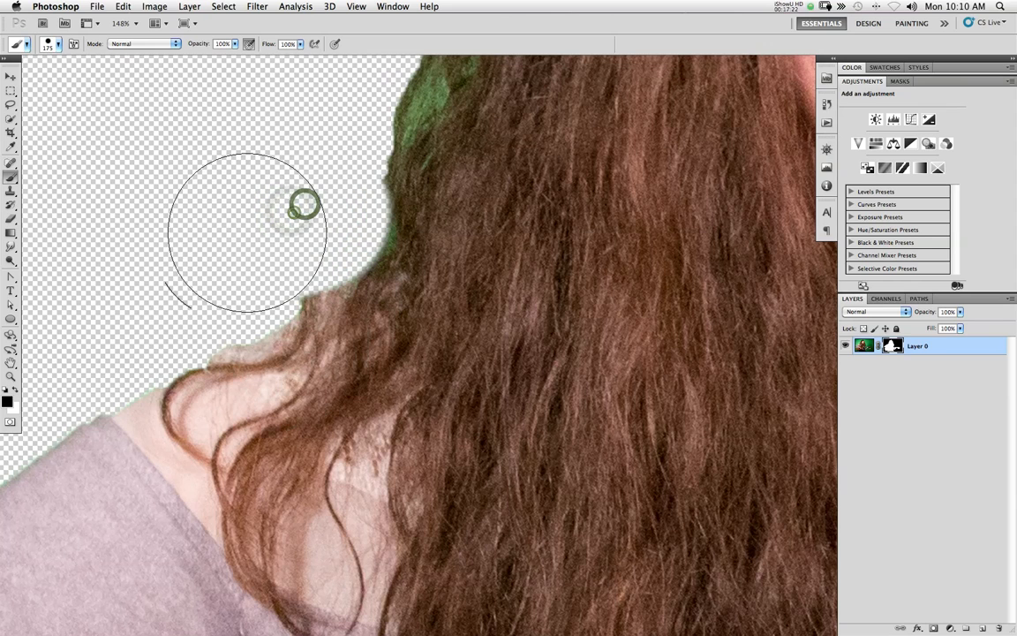
{"action": "left_click_drag", "start_coordinate": [212, 347], "coordinate": [93, 340]}
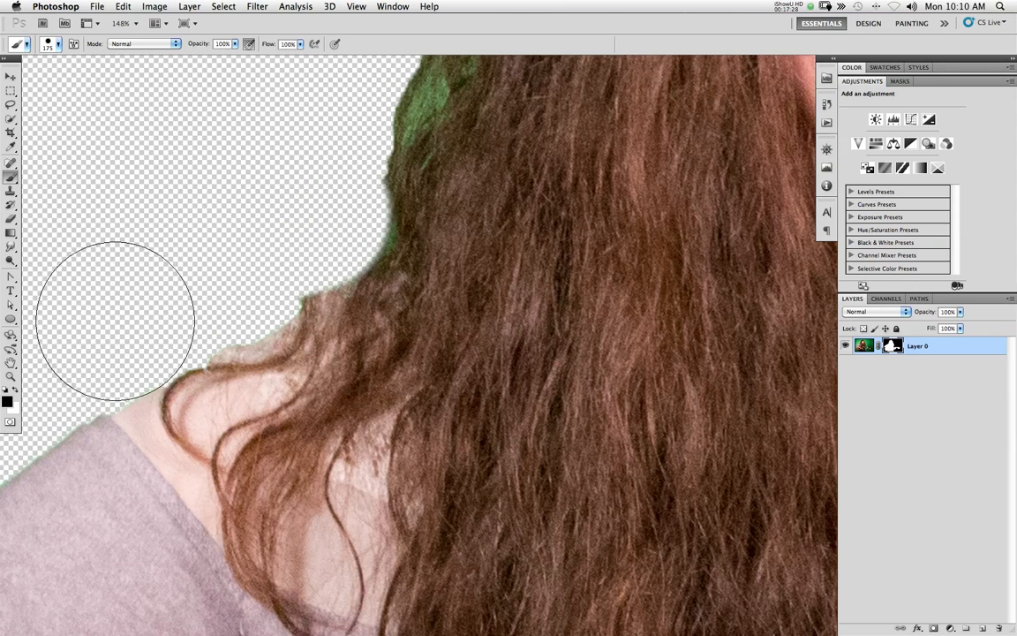
{"action": "left_click_drag", "start_coordinate": [211, 324], "coordinate": [263, 280]}
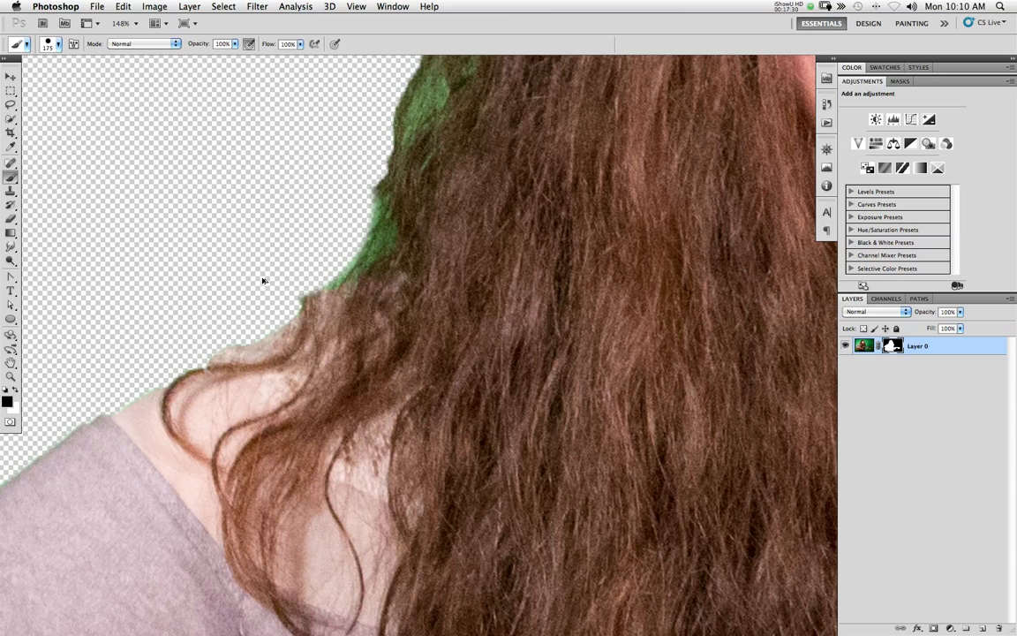
Step back through the recent brush strokes on the green patch above the left shoulder.
{"action": "key", "text": "super+alt+z"}
{"action": "key", "text": "super+alt+z"}
{"action": "key", "text": "super+alt+z"}
{"action": "key", "text": "super+alt+z"}
{"action": "key", "text": "super+alt+z"}
{"action": "key", "text": "super+alt+z"}
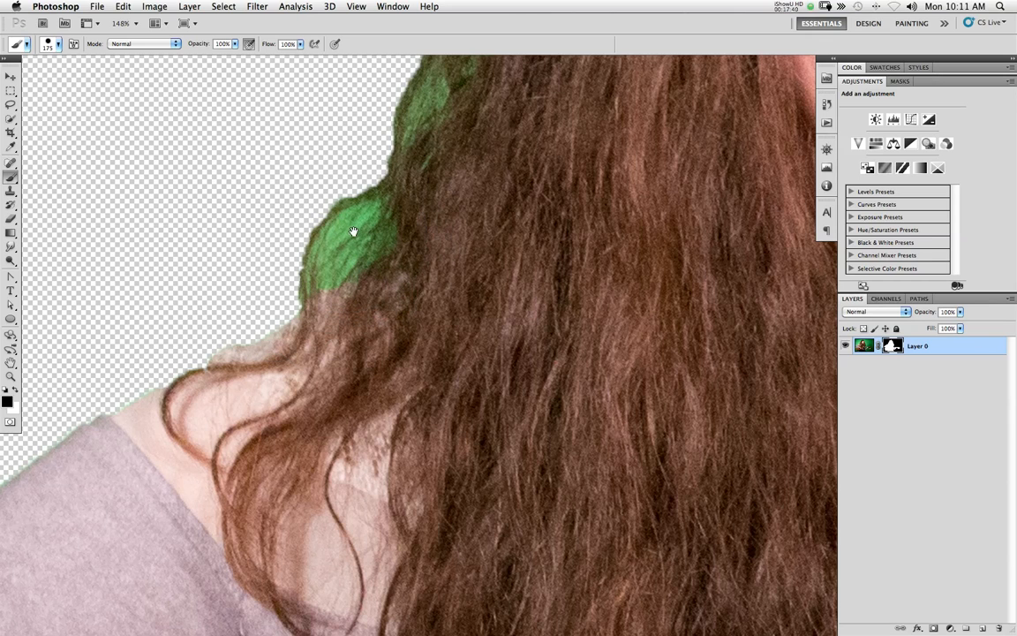
Add a new layer above the girl's layer and set its Fill contents to a custom colour at 100% opacity.
{"action": "left_click_drag", "start_coordinate": [462, 293], "coordinate": [296, 330]}
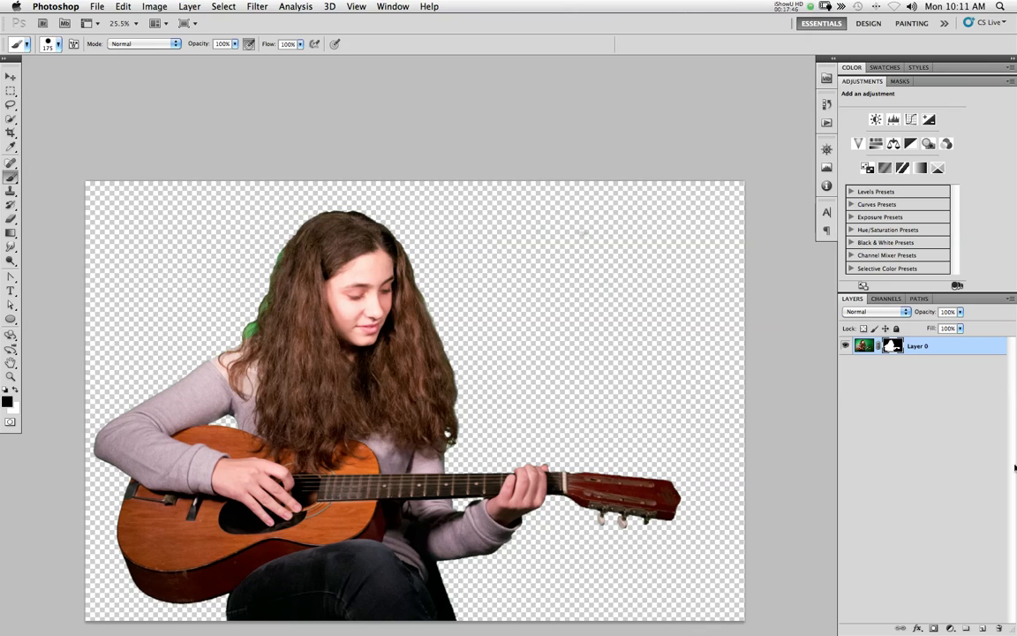
{"action": "left_click", "coordinate": [982, 627]}
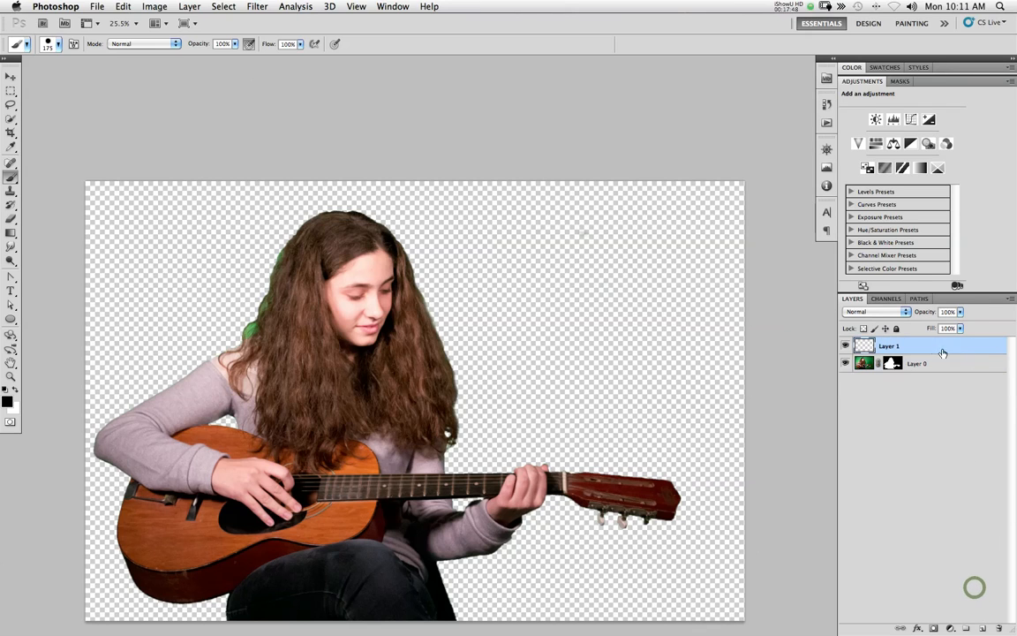
{"action": "left_click", "coordinate": [123, 7]}
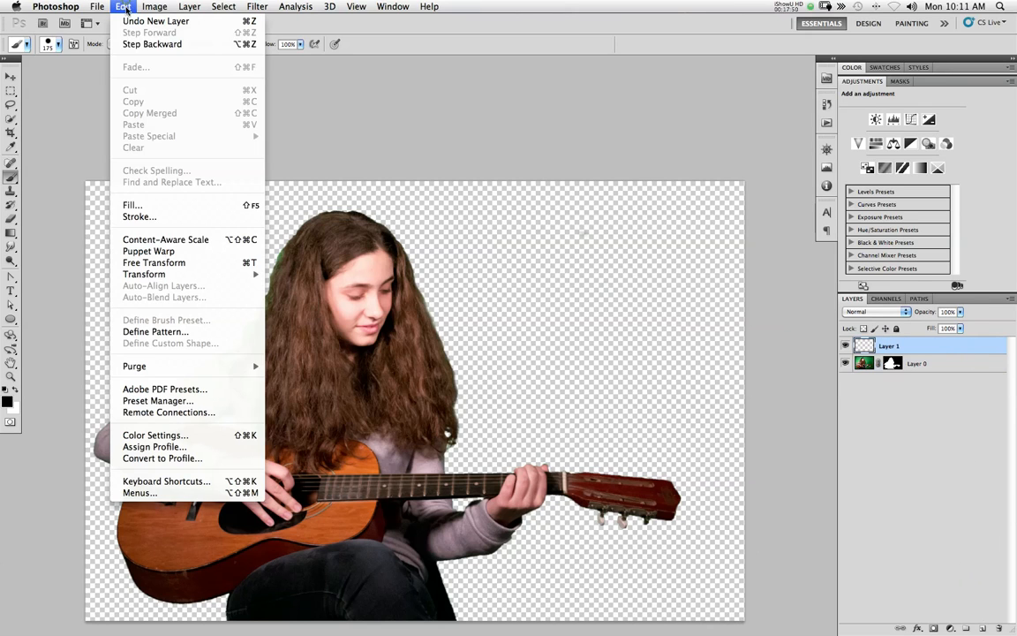
{"action": "left_click", "coordinate": [147, 204]}
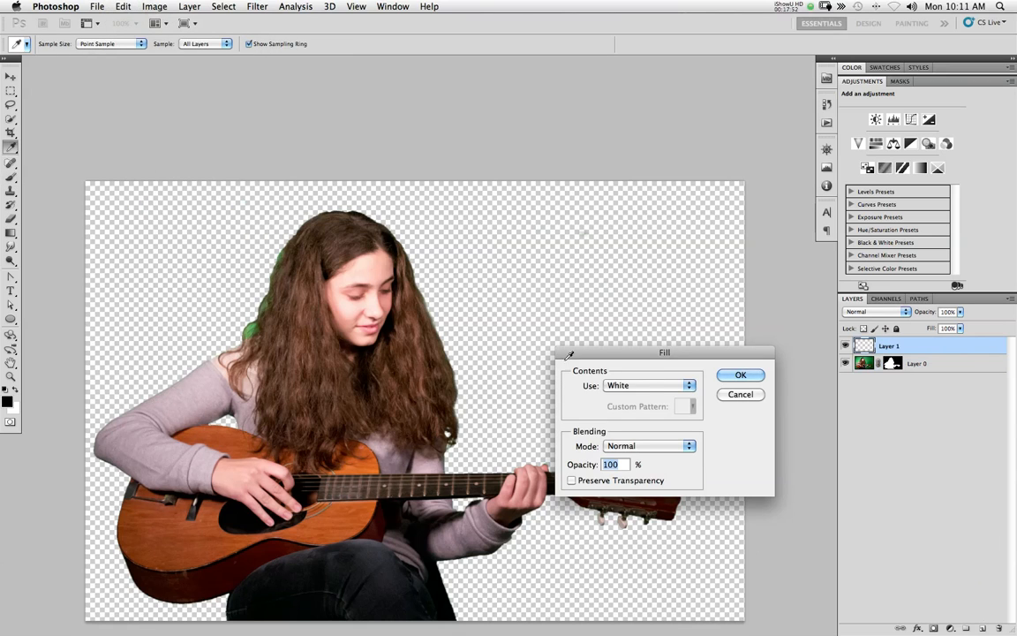
{"action": "left_click", "coordinate": [646, 386]}
{"action": "left_click", "coordinate": [652, 283]}
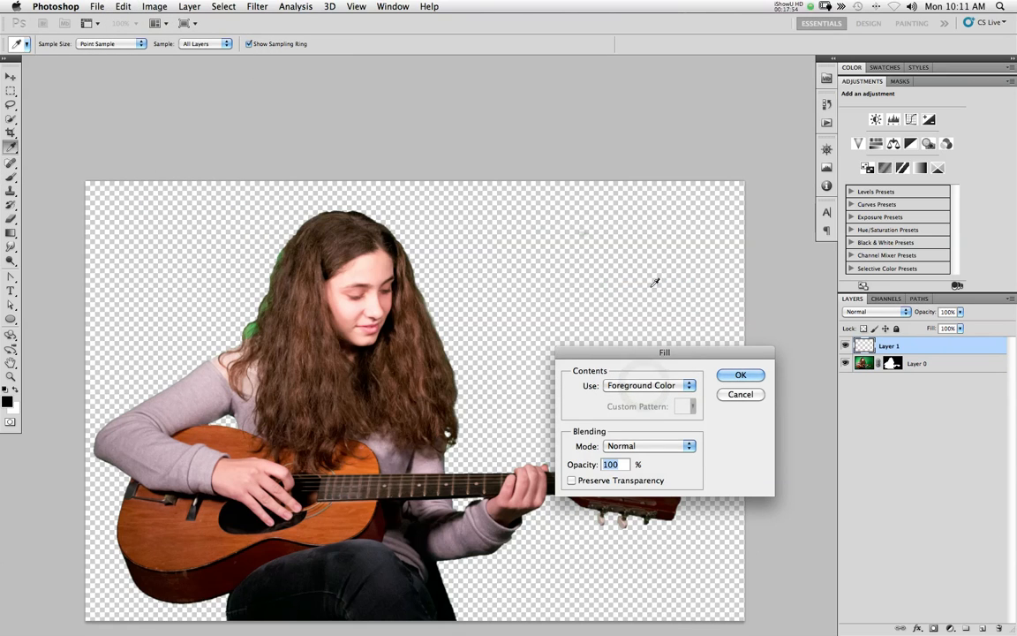
{"action": "left_click", "coordinate": [675, 386]}
{"action": "left_click", "coordinate": [670, 406]}
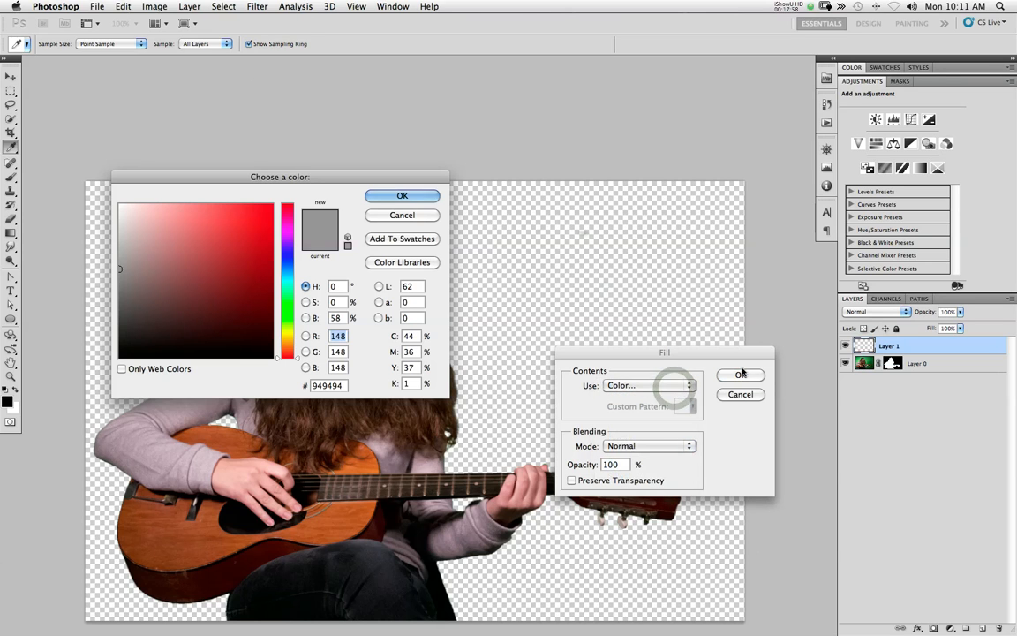
Fill the new layer with light red and place it beneath the masked Layer 0 as a contrasting background.
{"action": "mouse_move", "coordinate": [249, 214]}
{"action": "left_mouse_down"}
{"action": "mouse_move", "coordinate": [225, 196]}
{"action": "mouse_move", "coordinate": [199, 198]}
{"action": "mouse_move", "coordinate": [222, 204]}
{"action": "left_mouse_up"}
{"action": "left_click", "coordinate": [402, 195]}
{"action": "left_click", "coordinate": [744, 375]}
{"action": "key", "text": "b"}
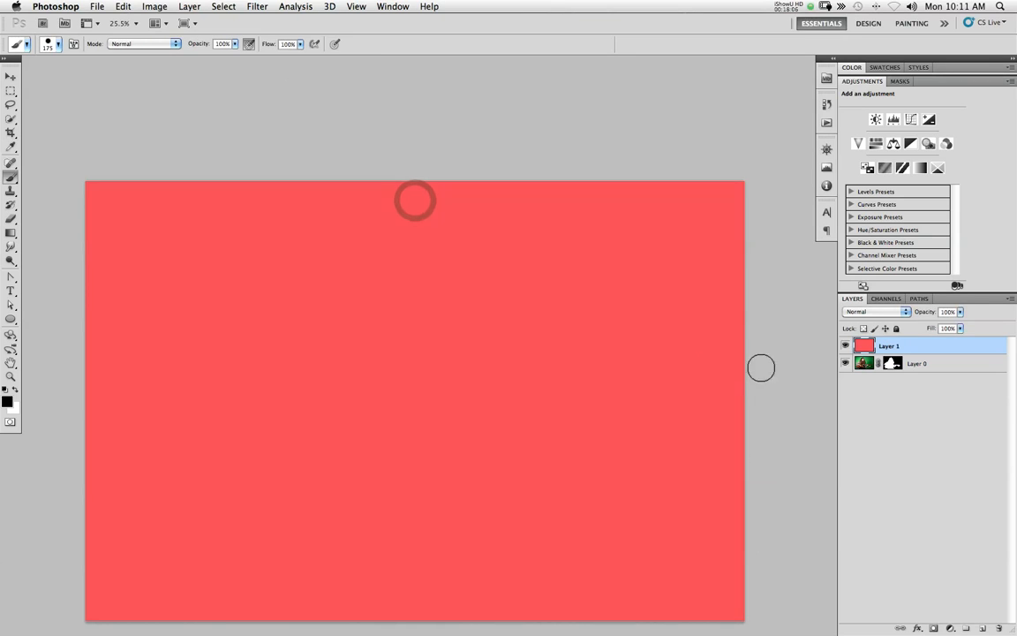
{"action": "left_click_drag", "start_coordinate": [953, 345], "coordinate": [925, 386]}
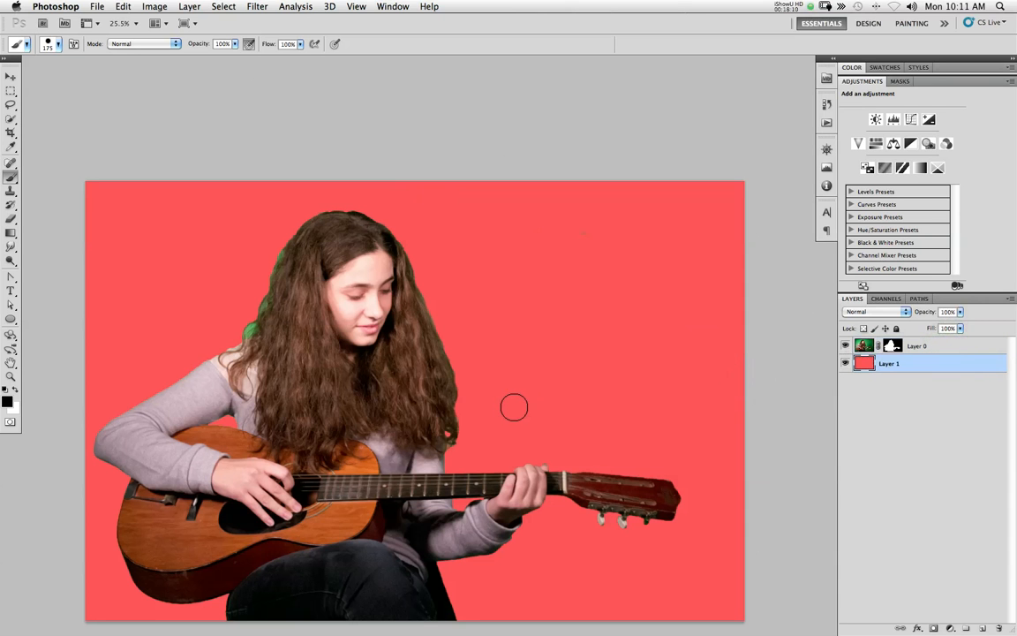
Reduce the Brush size to 40 px for the gap between the fretting hand and the guitar headstock.
{"action": "left_click_drag", "start_coordinate": [581, 484], "coordinate": [671, 446]}
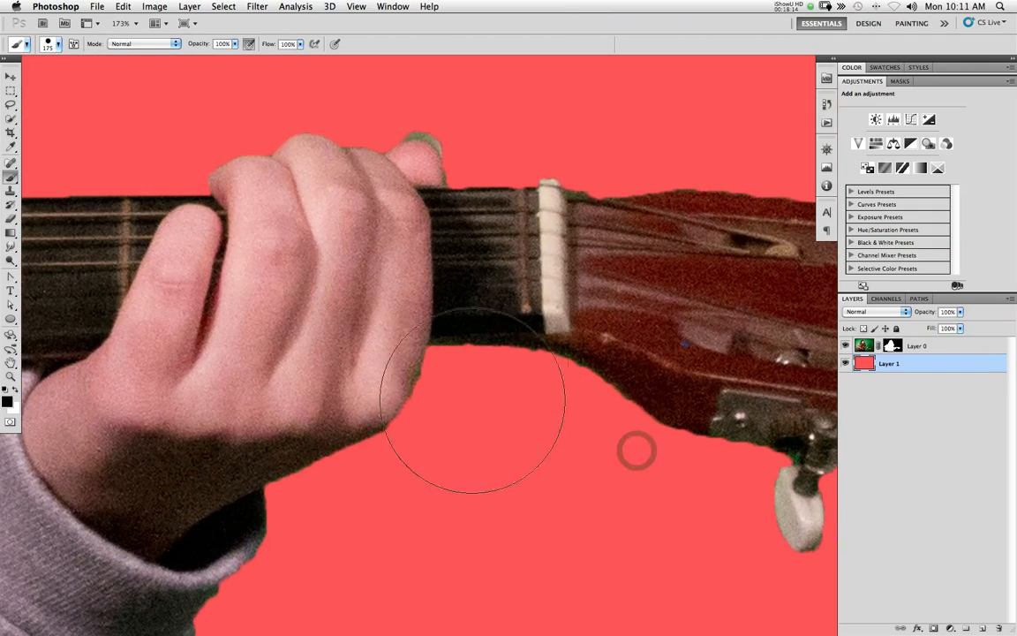
{"action": "mouse_move", "coordinate": [409, 379]}
{"action": "left_mouse_down"}
{"action": "mouse_move", "coordinate": [454, 356]}
{"action": "mouse_move", "coordinate": [608, 333]}
{"action": "left_mouse_up"}
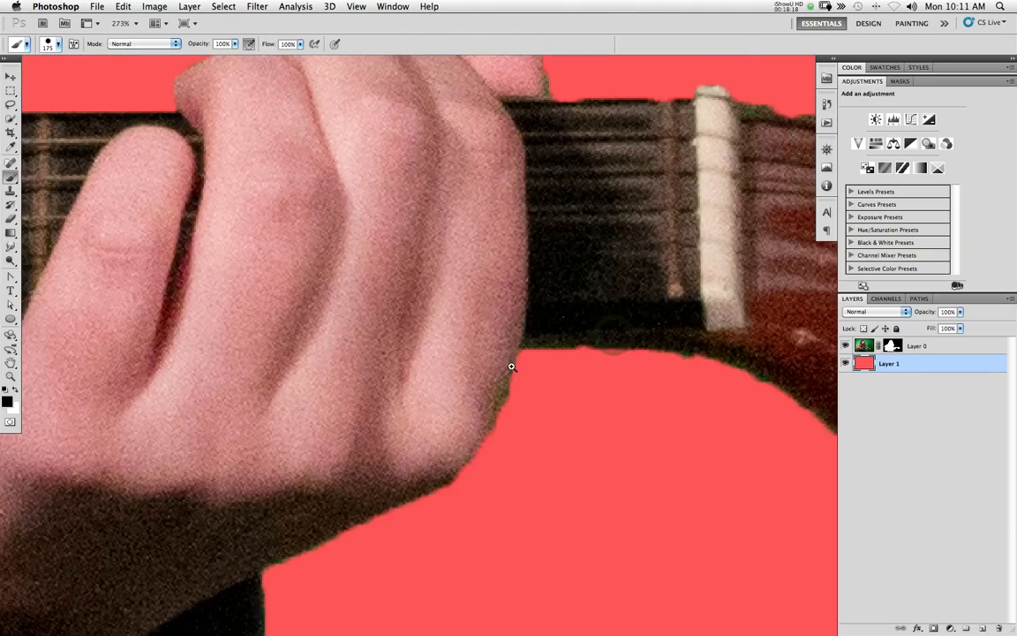
{"action": "left_click_drag", "start_coordinate": [548, 368], "coordinate": [510, 363]}
{"action": "scroll", "coordinate": [510, 366], "scroll_direction": "right", "scroll_amount": 3}
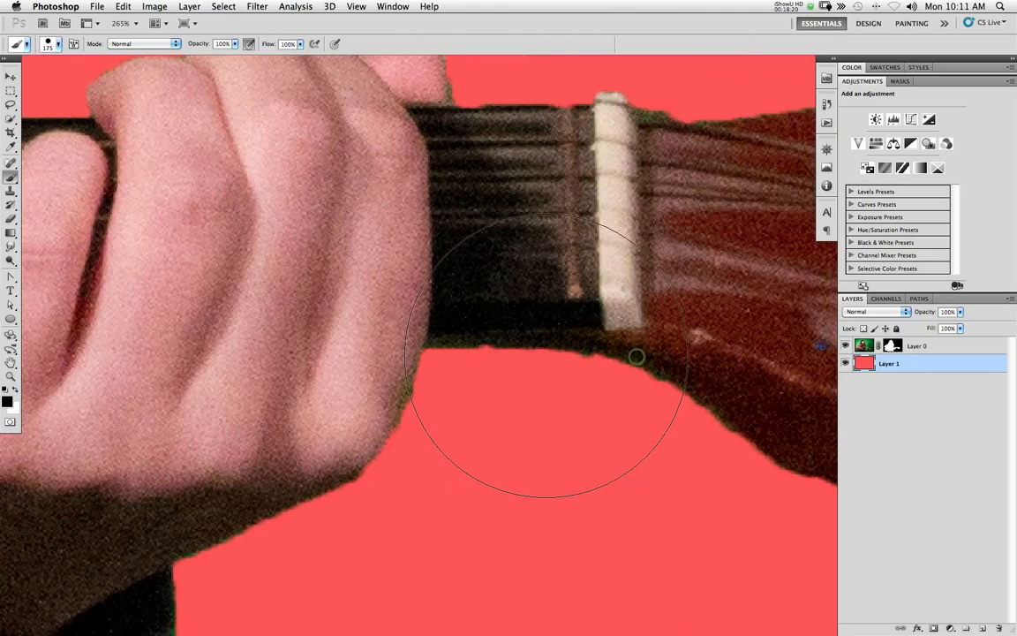
{"action": "key", "text": "bracketleft"}
{"action": "key", "text": "bracketleft"}
{"action": "key", "text": "bracketleft"}
{"action": "key", "text": "bracketleft"}
{"action": "key", "text": "bracketleft"}
{"action": "key", "text": "bracketleft"}
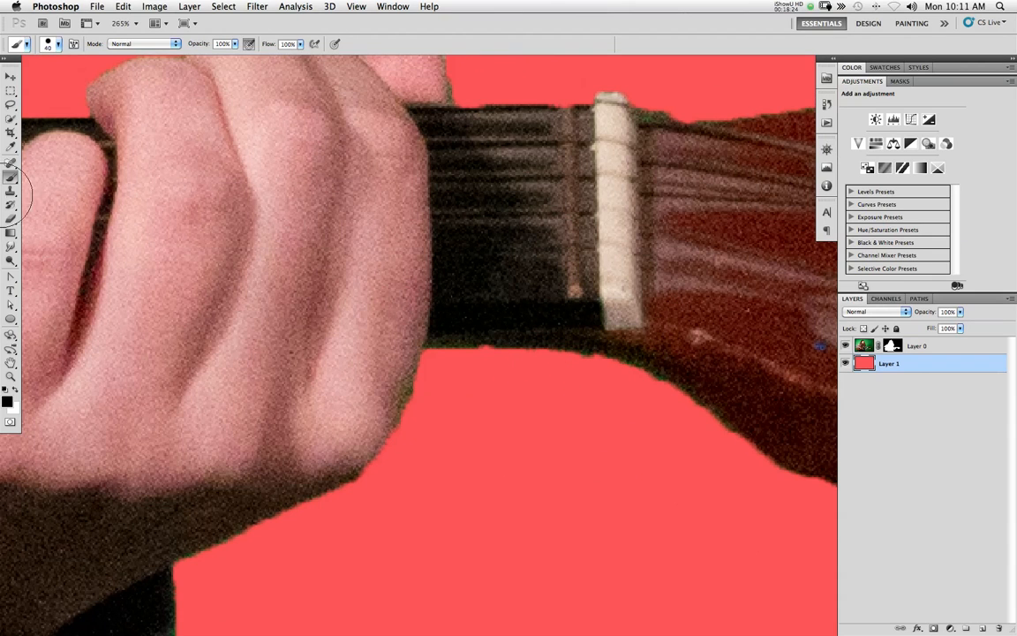
Switch to the Eraser and set its tip to 25 px with 89% hardness.
{"action": "left_click", "coordinate": [9, 217]}
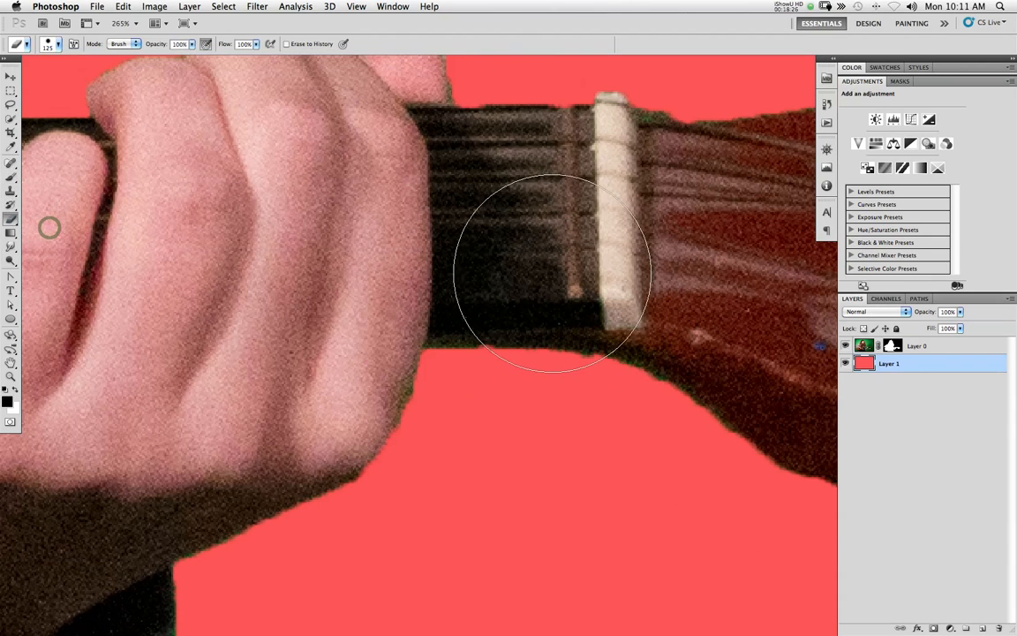
{"action": "key", "text": "bracketleft"}
{"action": "key", "text": "bracketleft"}
{"action": "key", "text": "bracketleft"}
{"action": "key", "text": "bracketleft"}
{"action": "key", "text": "bracketleft"}
{"action": "key", "text": "bracketleft"}
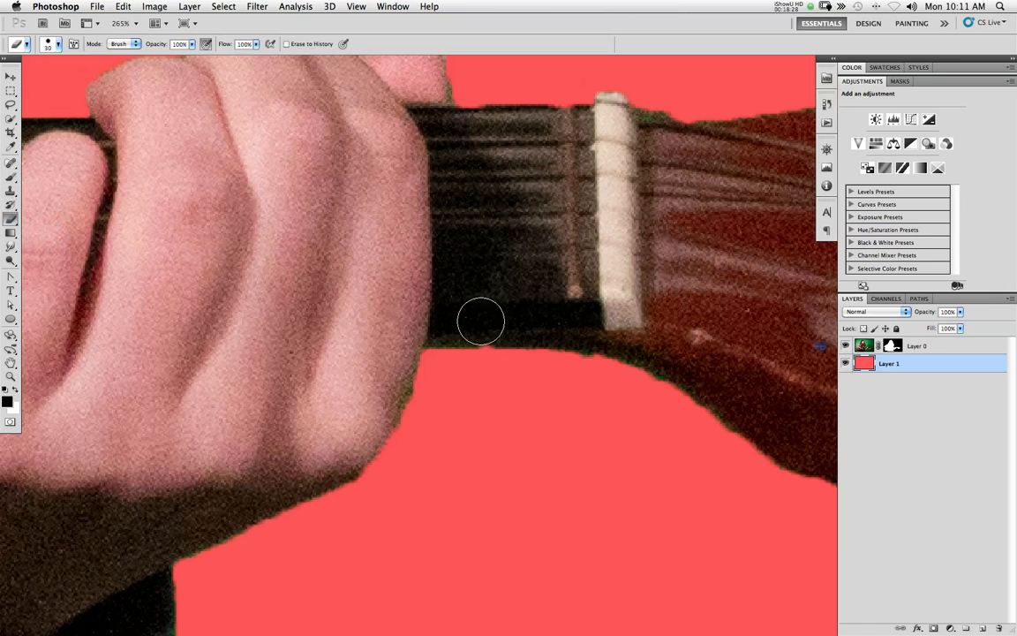
{"action": "right_click", "coordinate": [477, 321]}
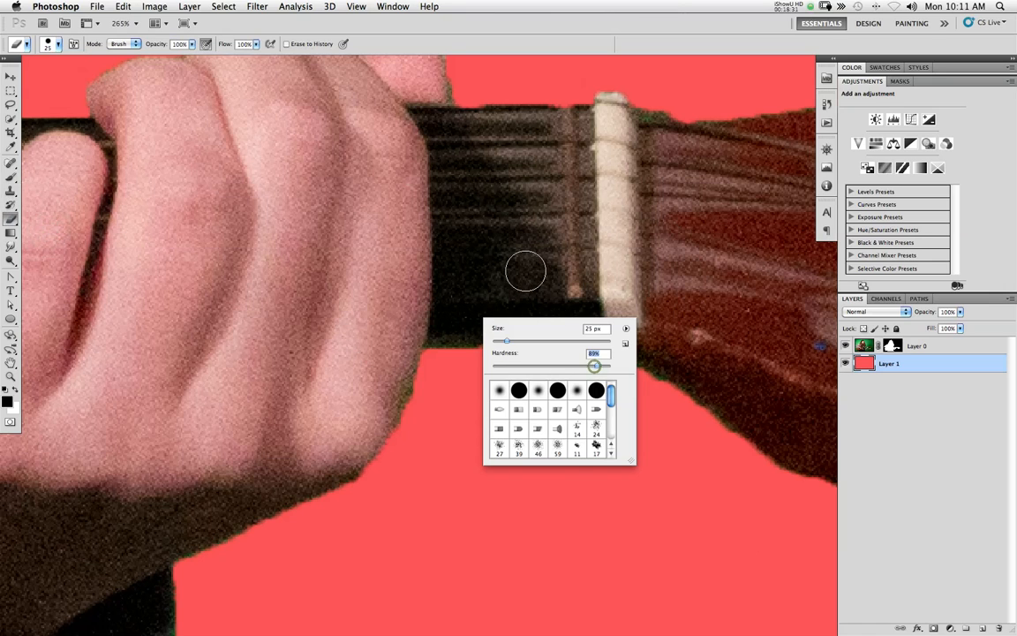
{"action": "key", "text": "Return"}
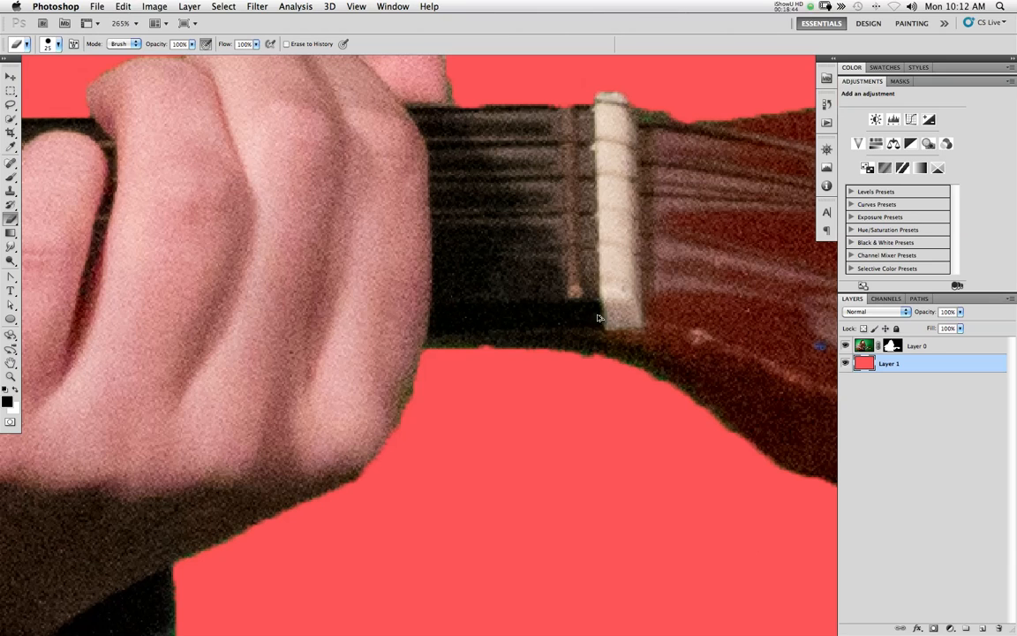
Adjust the 40 px Brush's hardness and paint black on Layer 0's mask along the underside of the guitar neck and headstock.
{"action": "left_click", "coordinate": [891, 345]}
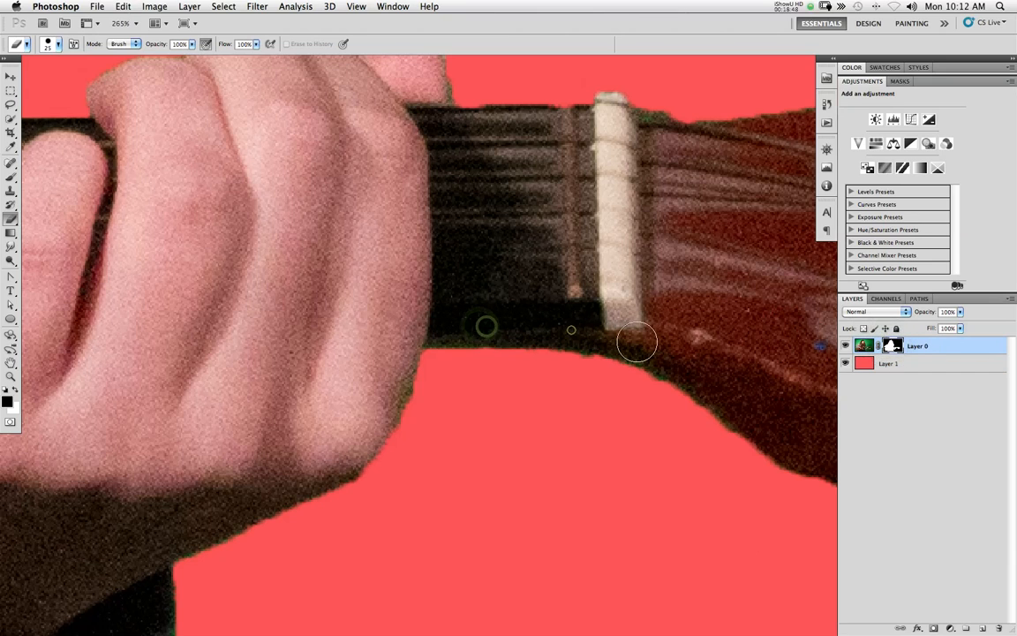
{"action": "key", "text": "b"}
{"action": "right_click", "coordinate": [580, 387]}
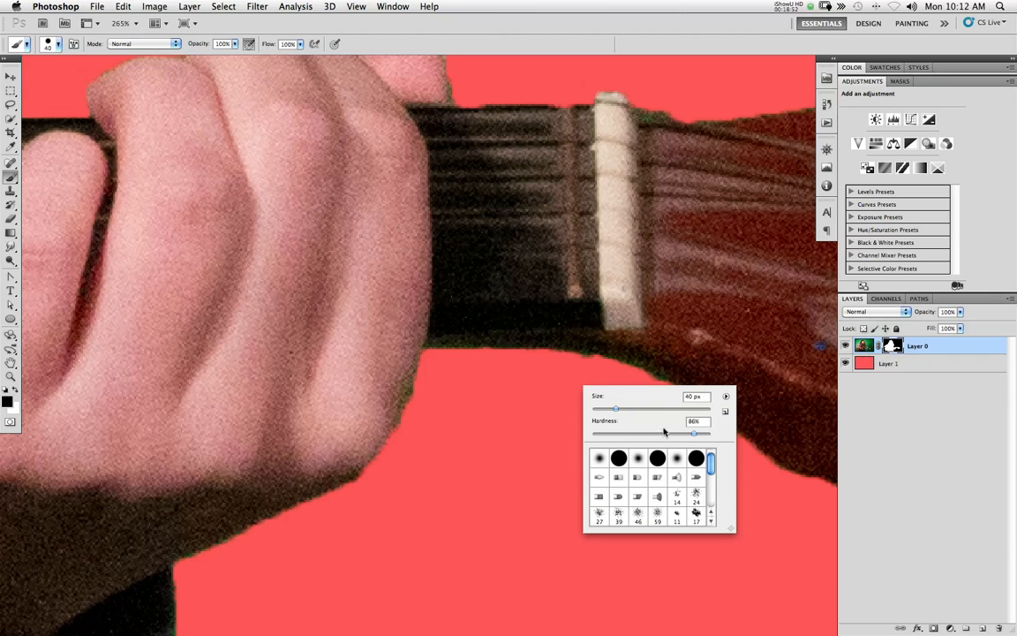
{"action": "left_click_drag", "start_coordinate": [703, 436], "coordinate": [705, 435]}
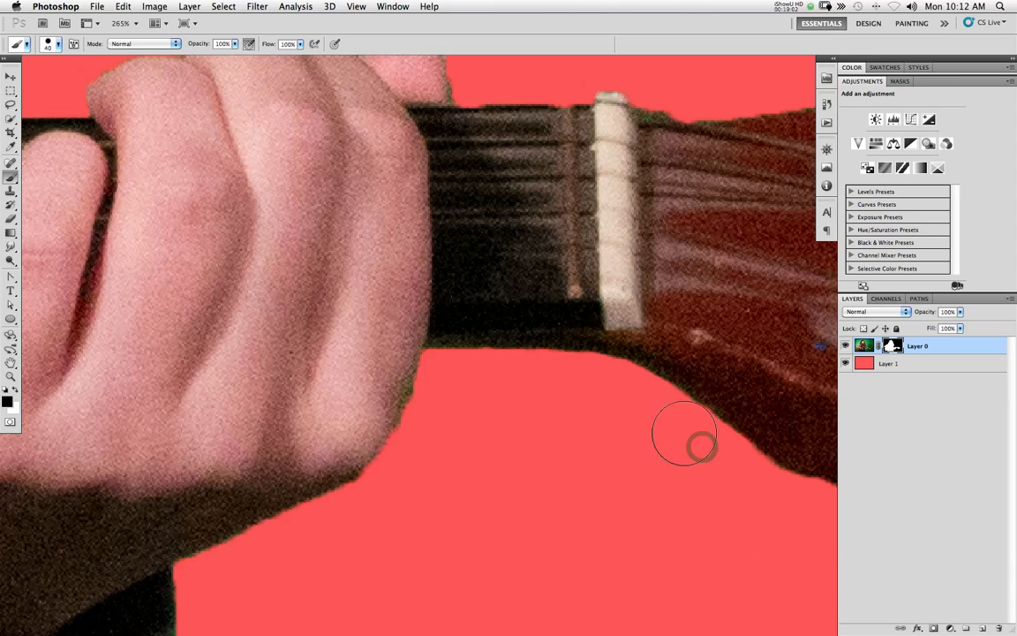
{"action": "left_click_drag", "start_coordinate": [767, 494], "coordinate": [608, 461]}
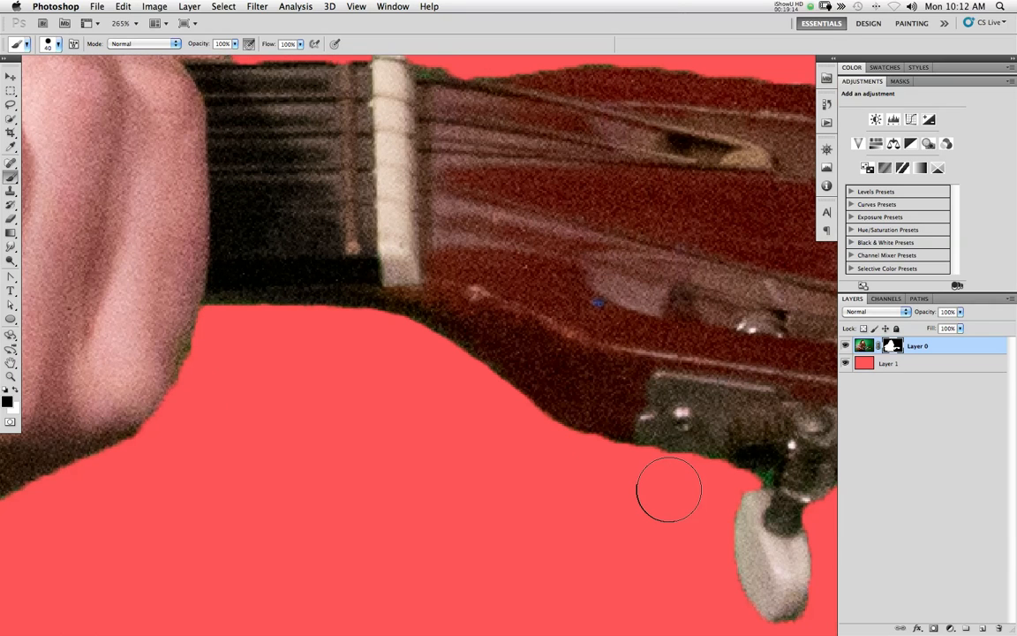
Target Layer 0's image instead of its mask and paint black 150 px strokes across the girl's hair and face.
{"action": "key", "text": "super+space"}
{"action": "left_click_drag", "start_coordinate": [577, 308], "coordinate": [527, 307]}
{"action": "left_click_drag", "start_coordinate": [408, 365], "coordinate": [411, 390]}
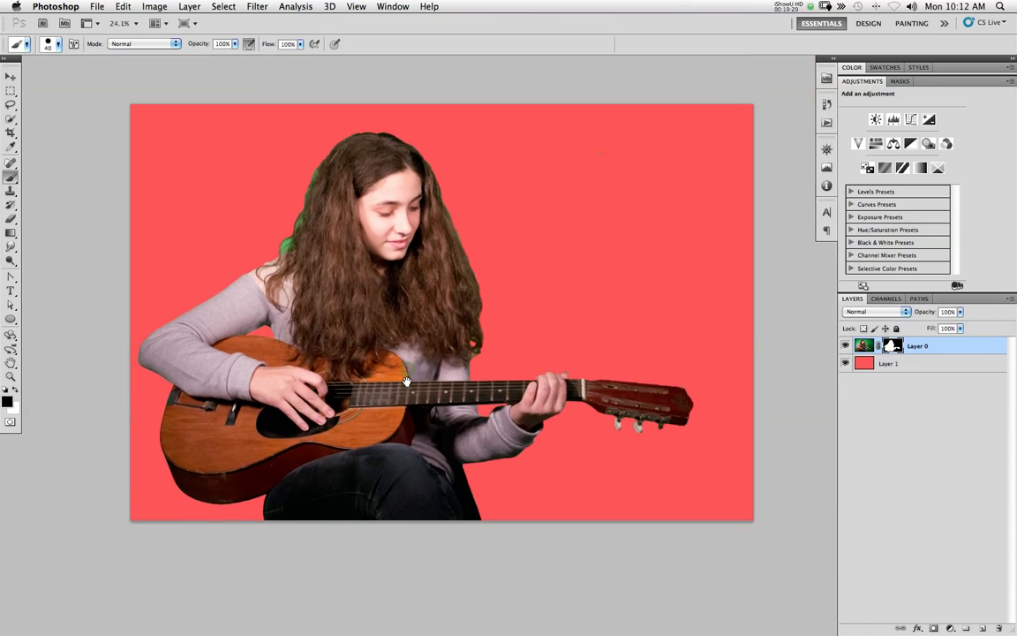
{"action": "left_click", "coordinate": [956, 365]}
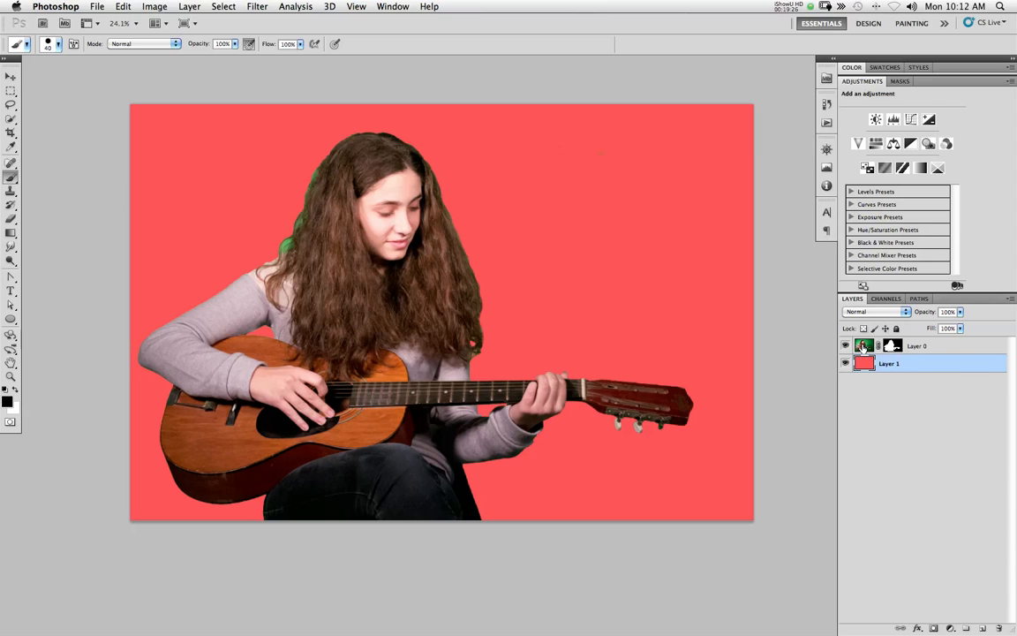
{"action": "left_click", "coordinate": [864, 346]}
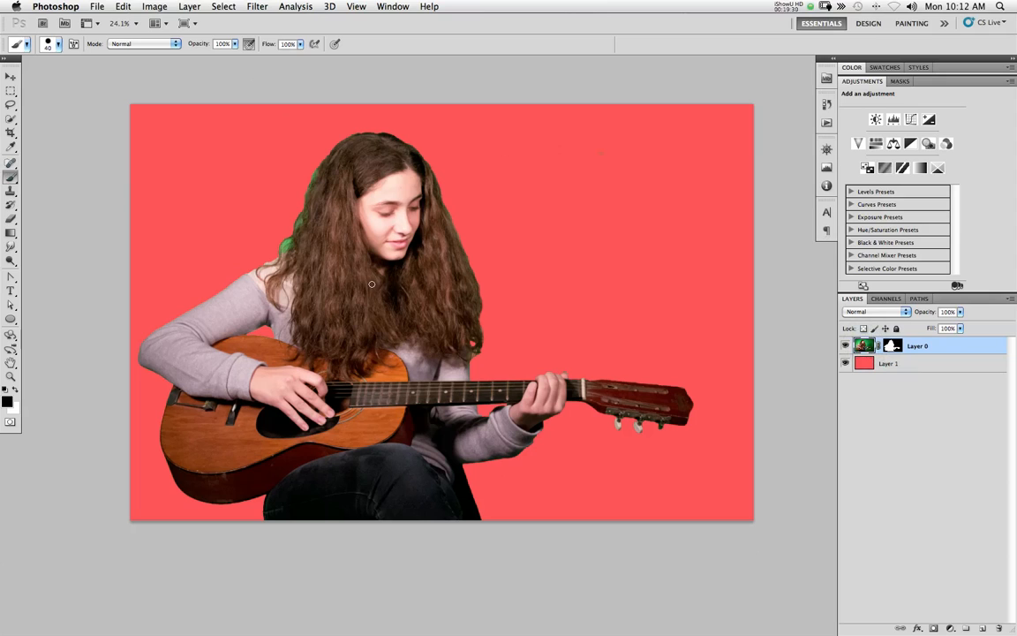
{"action": "mouse_move", "coordinate": [482, 274]}
{"action": "left_mouse_down"}
{"action": "mouse_move", "coordinate": [479, 310]}
{"action": "mouse_move", "coordinate": [496, 316]}
{"action": "mouse_move", "coordinate": [455, 251]}
{"action": "mouse_move", "coordinate": [449, 265]}
{"action": "left_mouse_up"}
{"action": "mouse_move", "coordinate": [484, 347]}
{"action": "left_mouse_down"}
{"action": "mouse_move", "coordinate": [415, 336]}
{"action": "mouse_move", "coordinate": [389, 265]}
{"action": "mouse_move", "coordinate": [362, 349]}
{"action": "mouse_move", "coordinate": [385, 194]}
{"action": "mouse_move", "coordinate": [353, 256]}
{"action": "mouse_move", "coordinate": [291, 309]}
{"action": "left_mouse_up"}
{"action": "left_click_drag", "start_coordinate": [362, 199], "coordinate": [190, 314]}
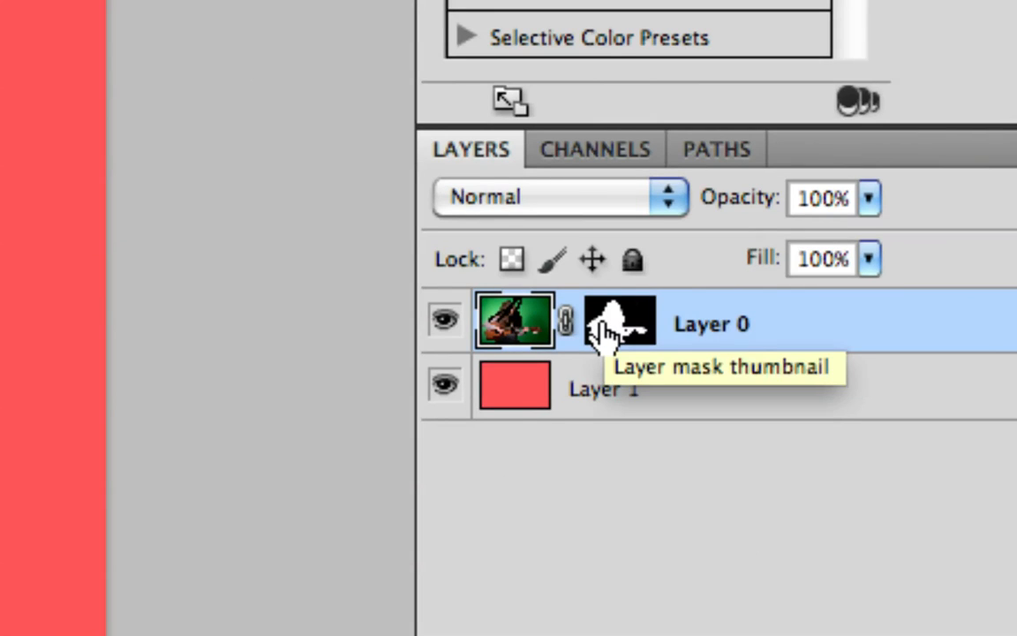
{"action": "left_click", "coordinate": [787, 370]}
{"action": "left_click", "coordinate": [792, 336]}
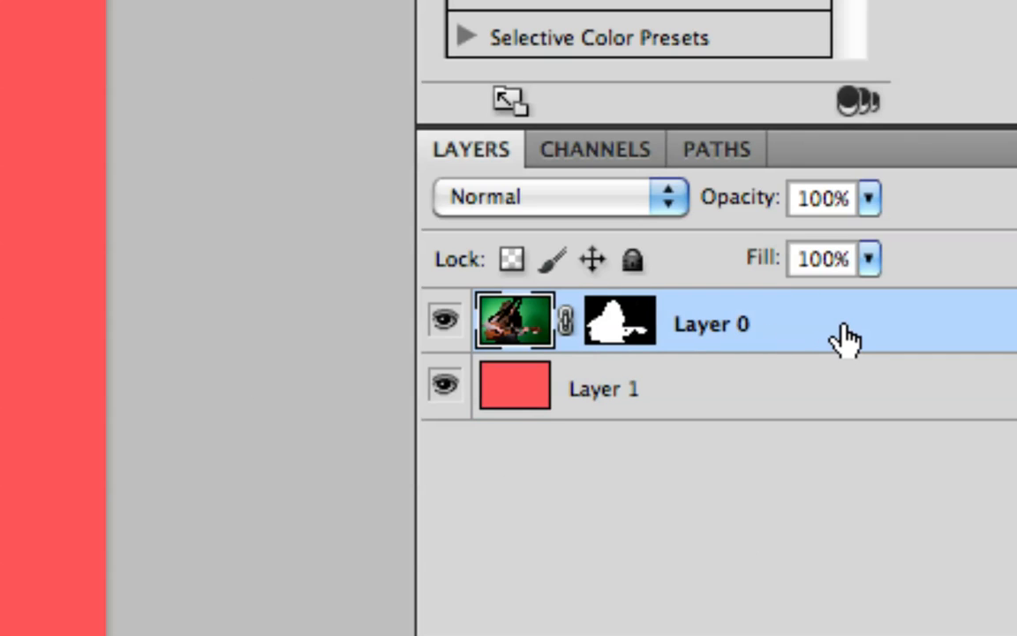
{"action": "key", "text": "ctrl+t"}
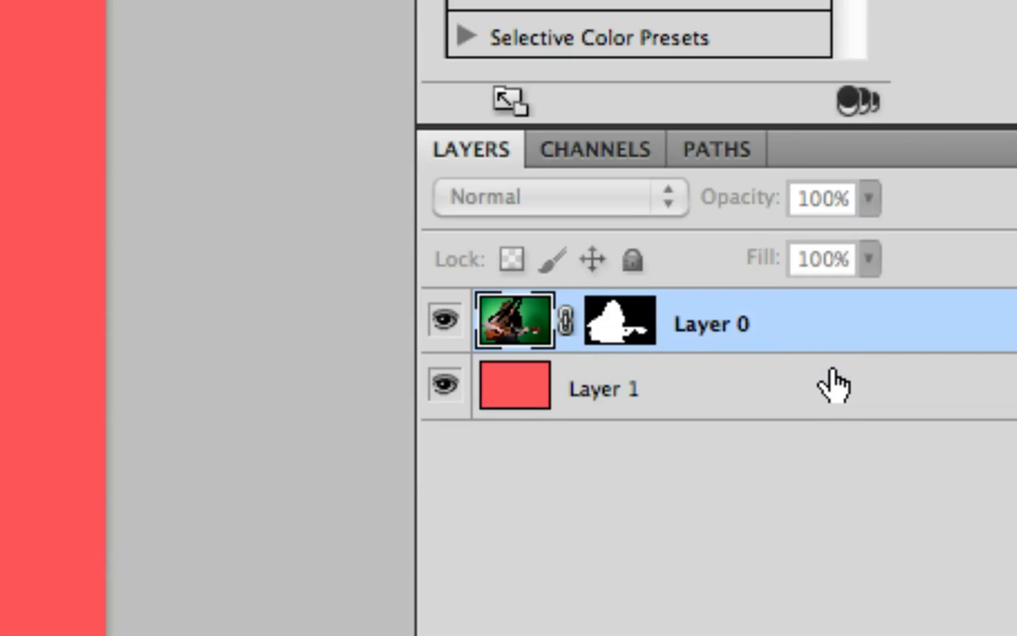
{"action": "key", "text": "Return"}
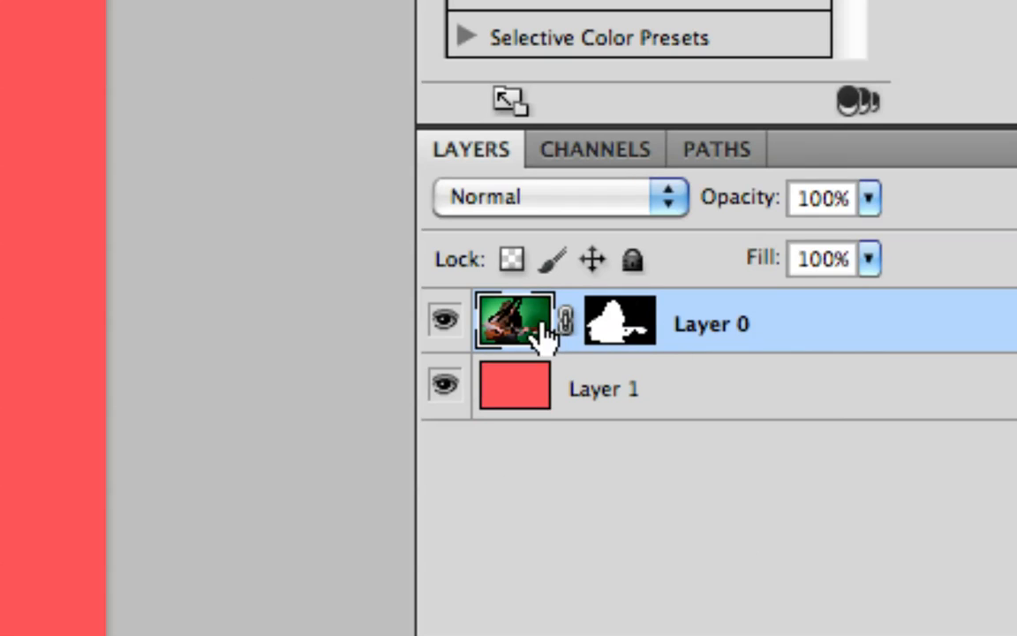
{"action": "left_click", "coordinate": [805, 397]}
{"action": "left_click", "coordinate": [812, 331]}
{"action": "left_click", "coordinate": [822, 368]}
{"action": "left_click", "coordinate": [825, 333]}
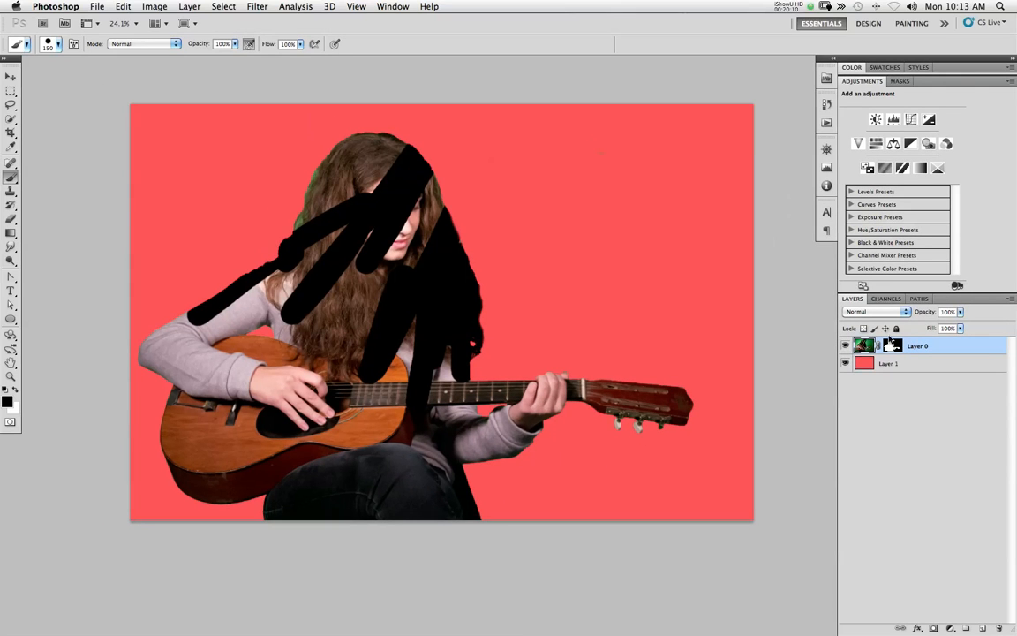
Undo the black strokes on Layer 0's image and select its layer mask for painting.
{"action": "key", "text": "ctrl+z"}
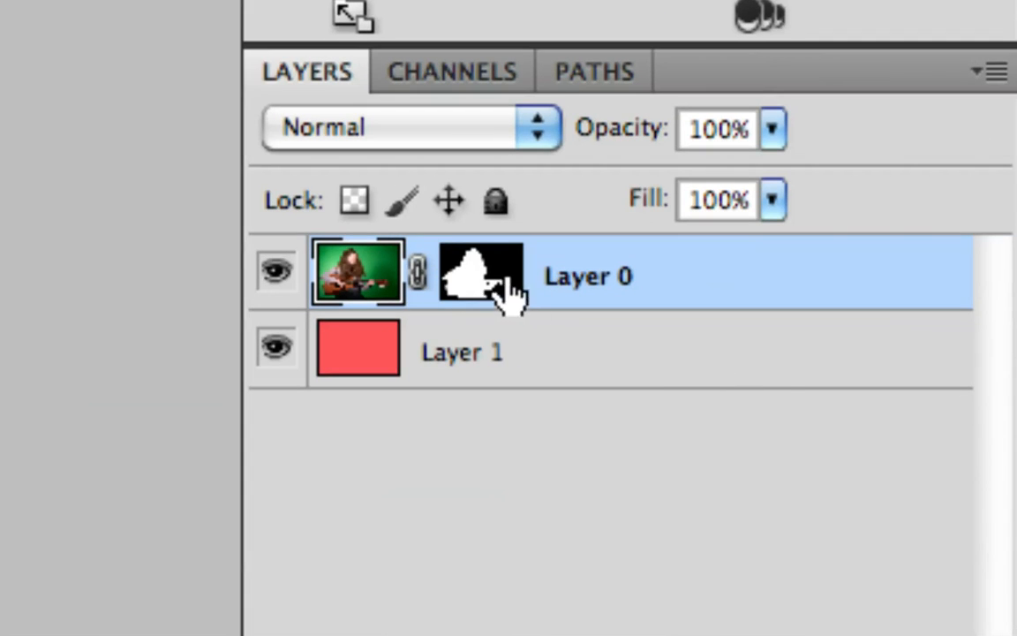
{"action": "left_click", "coordinate": [465, 280]}
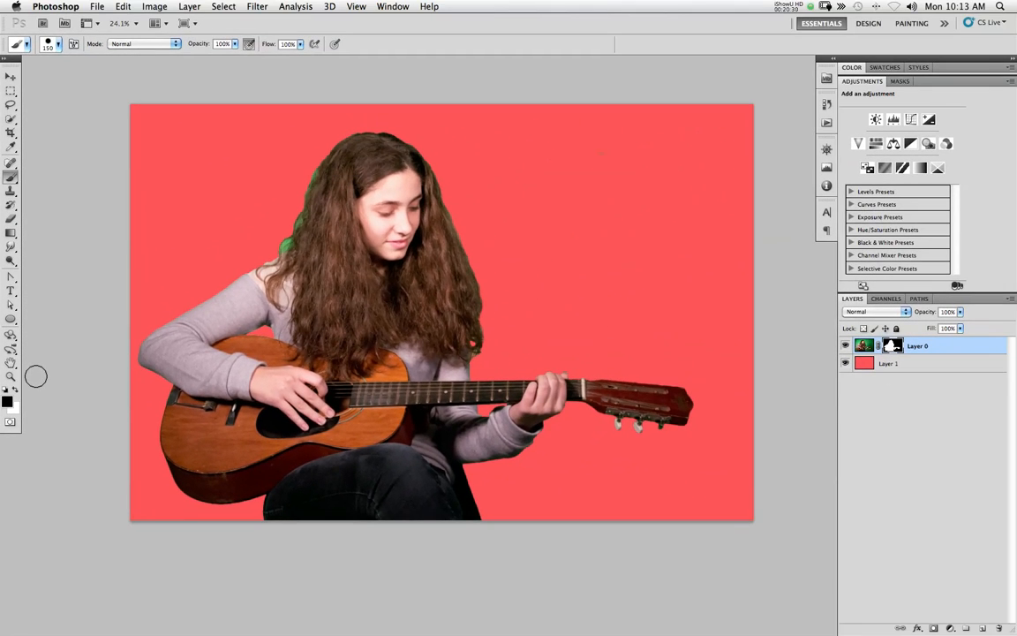
Paint white on the mask with a 250 px brush to reveal the green backdrop above the left shoulder, and undo it.
{"action": "left_click", "coordinate": [15, 391]}
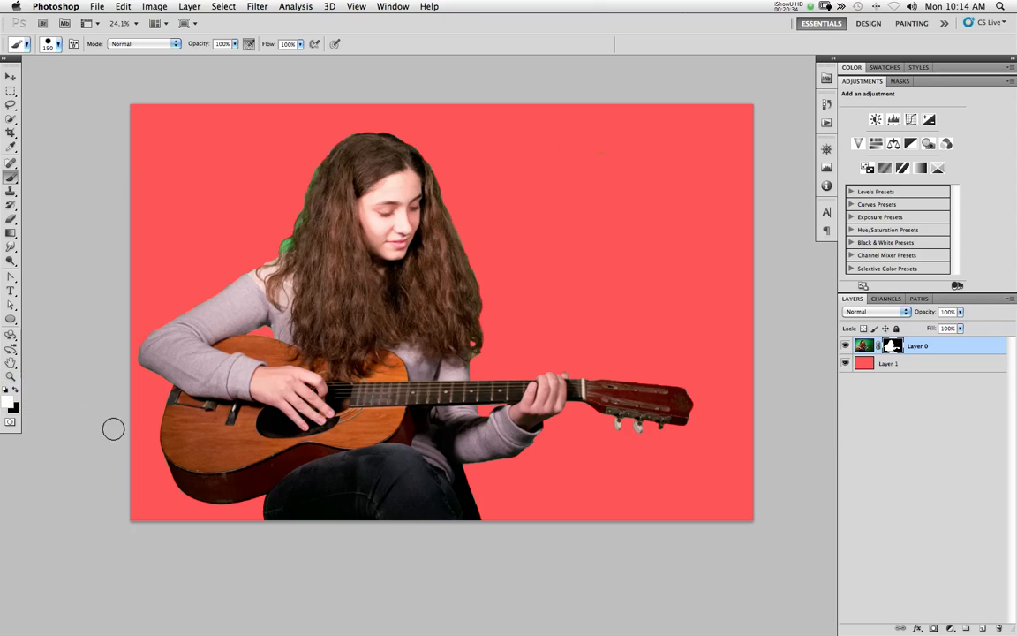
{"action": "key", "text": "bracketright"}
{"action": "key", "text": "bracketright"}
{"action": "key", "text": "bracketright"}
{"action": "mouse_move", "coordinate": [284, 265]}
{"action": "left_mouse_down"}
{"action": "mouse_move", "coordinate": [247, 226]}
{"action": "mouse_move", "coordinate": [209, 219]}
{"action": "mouse_move", "coordinate": [198, 239]}
{"action": "mouse_move", "coordinate": [275, 265]}
{"action": "mouse_move", "coordinate": [153, 249]}
{"action": "mouse_move", "coordinate": [268, 280]}
{"action": "left_mouse_up"}
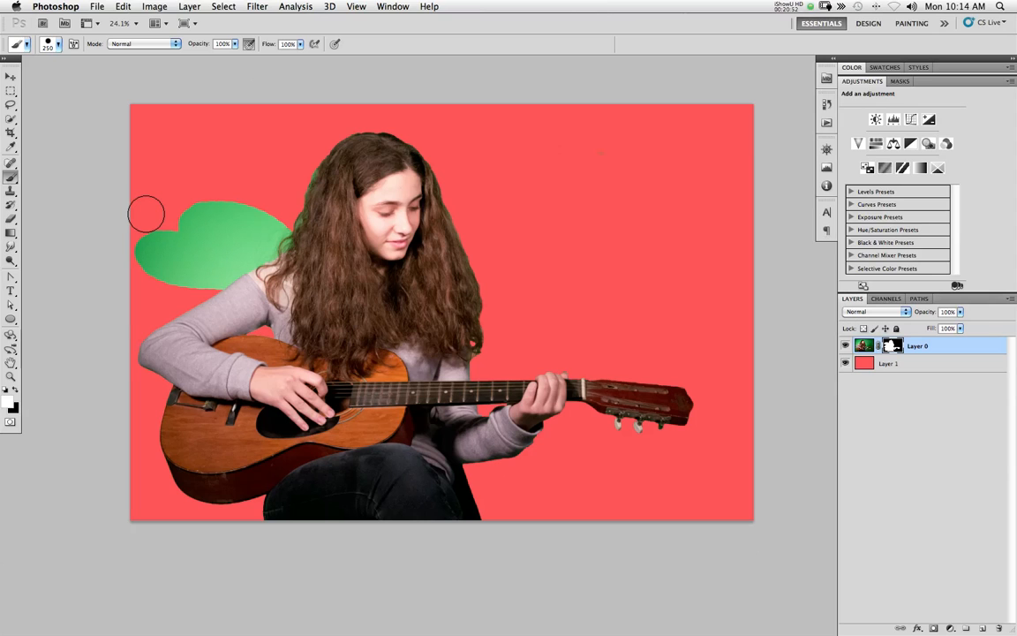
{"action": "key", "text": "super+z"}
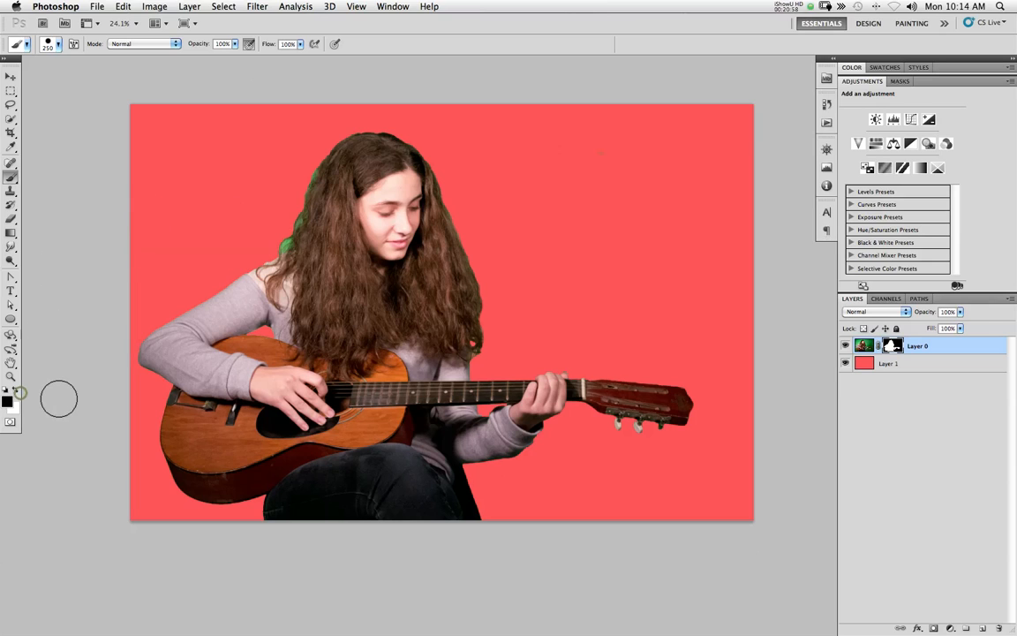
Paint black on Layer 0's mask with the 250 px brush to hide the girl's head and upper hair.
{"action": "mouse_move", "coordinate": [227, 190]}
{"action": "left_mouse_down"}
{"action": "mouse_move", "coordinate": [285, 214]}
{"action": "mouse_move", "coordinate": [287, 233]}
{"action": "mouse_move", "coordinate": [314, 162]}
{"action": "mouse_move", "coordinate": [302, 233]}
{"action": "mouse_move", "coordinate": [258, 262]}
{"action": "mouse_move", "coordinate": [295, 262]}
{"action": "mouse_move", "coordinate": [322, 179]}
{"action": "mouse_move", "coordinate": [350, 153]}
{"action": "mouse_move", "coordinate": [509, 157]}
{"action": "mouse_move", "coordinate": [429, 180]}
{"action": "mouse_move", "coordinate": [400, 210]}
{"action": "mouse_move", "coordinate": [412, 187]}
{"action": "mouse_move", "coordinate": [414, 222]}
{"action": "mouse_move", "coordinate": [302, 252]}
{"action": "mouse_move", "coordinate": [424, 245]}
{"action": "left_mouse_up"}
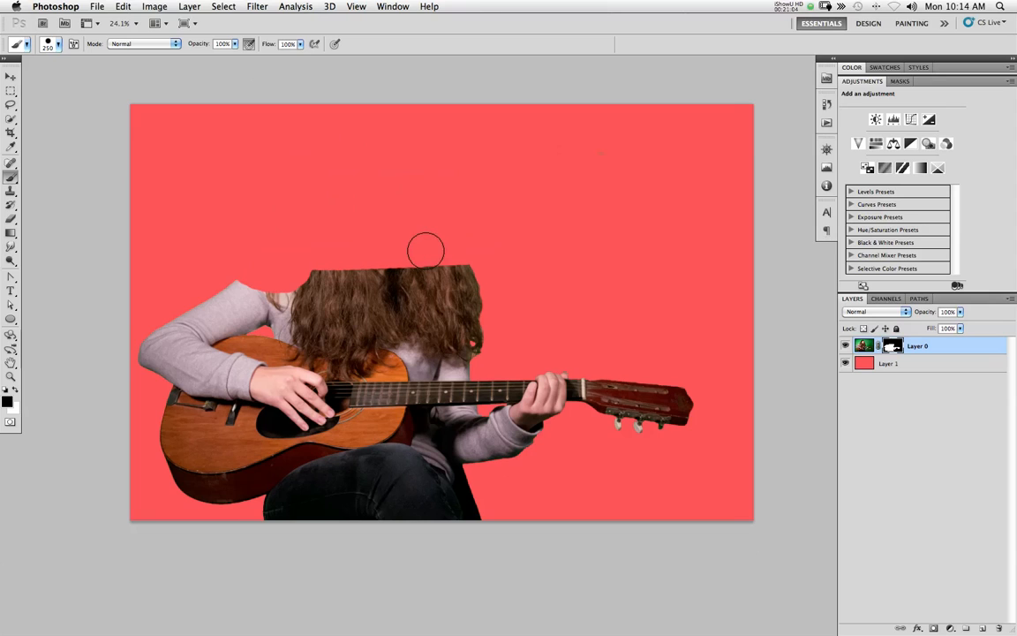
{"action": "scroll", "coordinate": [426, 243], "scroll_direction": "left", "scroll_amount": 2}
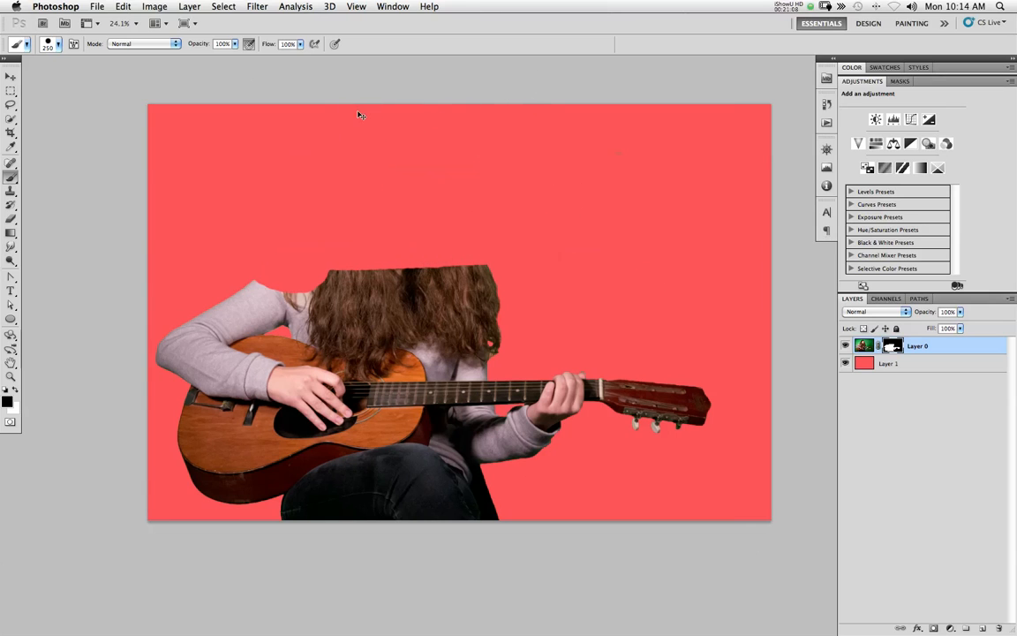
Undo the black strokes over the head and paint mid-grey #848383 on the mask across the backdrop and hair above the left shoulder.
{"action": "key", "text": "super+z"}
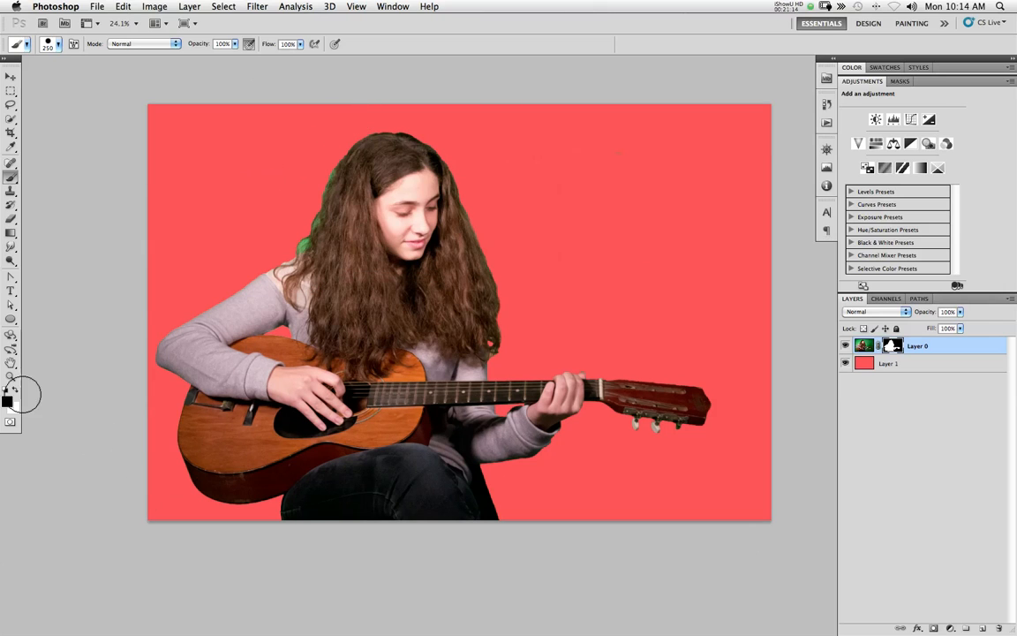
{"action": "left_click", "coordinate": [7, 402]}
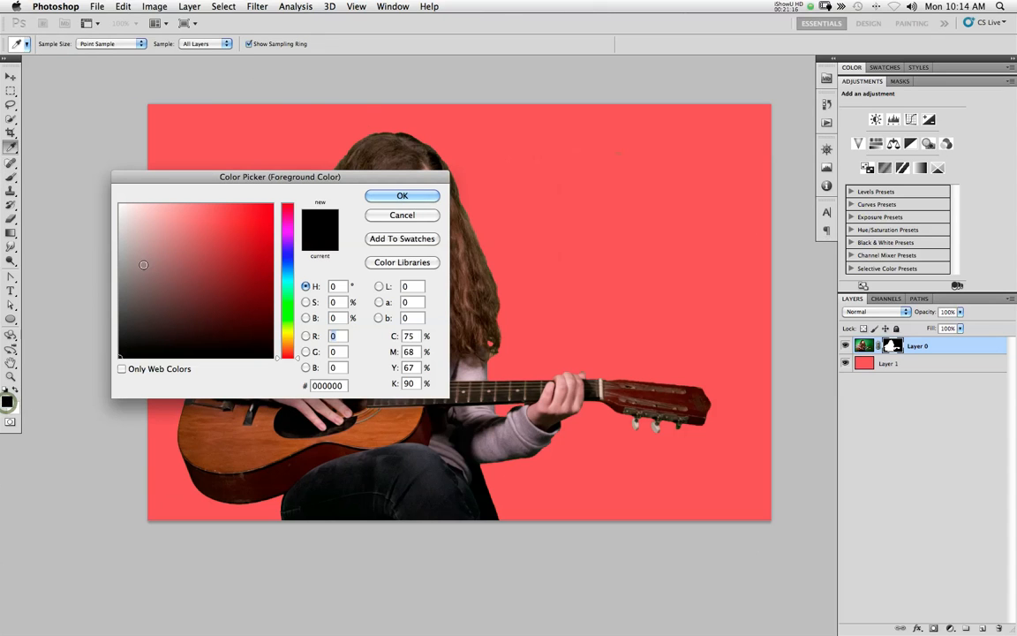
{"action": "left_click", "coordinate": [118, 279]}
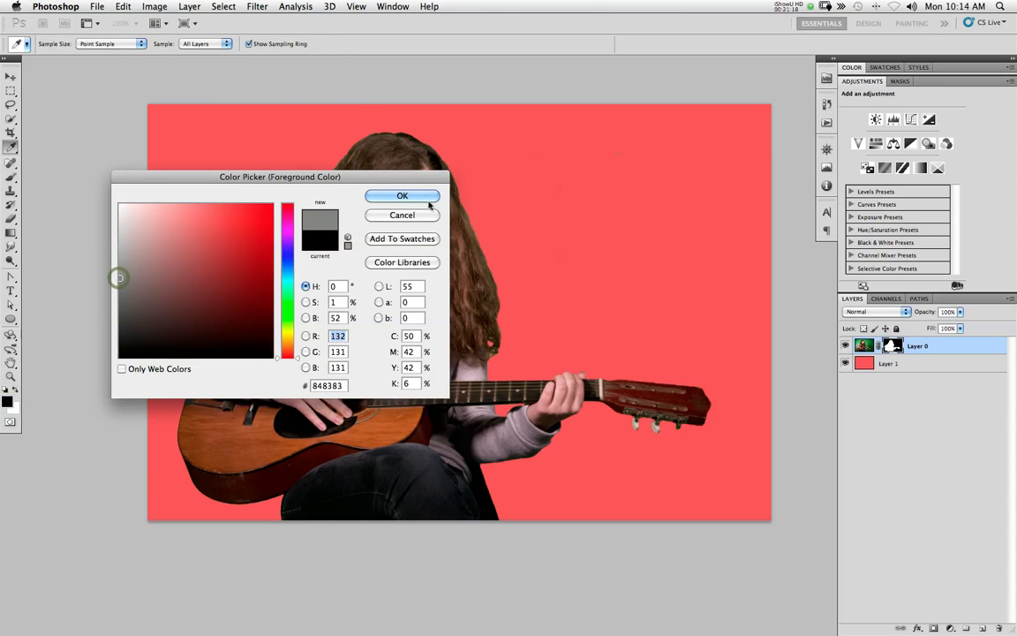
{"action": "left_click", "coordinate": [422, 195]}
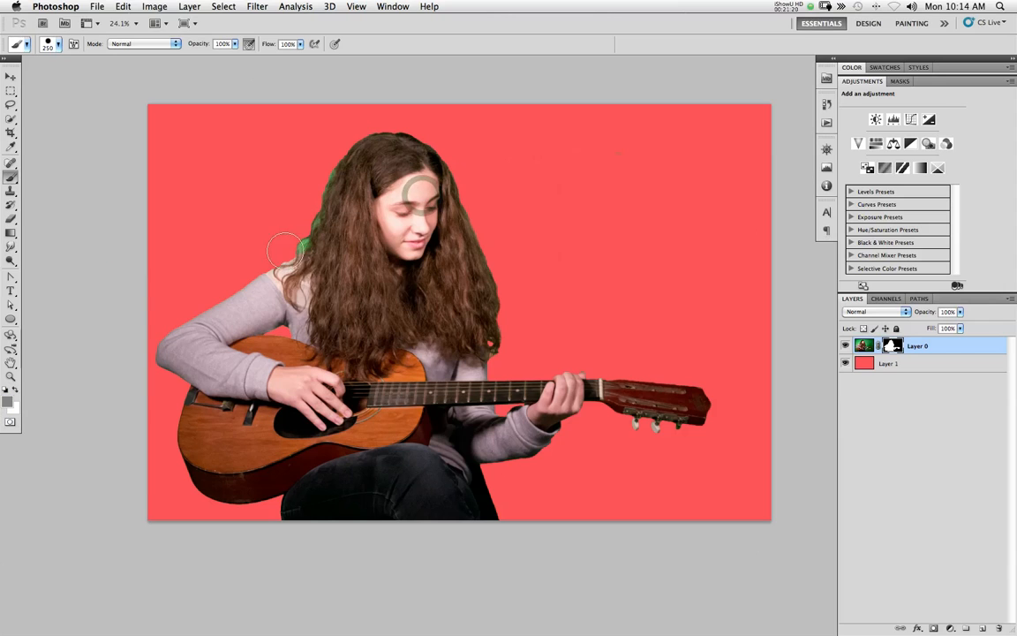
{"action": "mouse_move", "coordinate": [281, 247]}
{"action": "left_mouse_down"}
{"action": "mouse_move", "coordinate": [309, 198]}
{"action": "mouse_move", "coordinate": [305, 242]}
{"action": "mouse_move", "coordinate": [325, 217]}
{"action": "mouse_move", "coordinate": [327, 232]}
{"action": "mouse_move", "coordinate": [342, 198]}
{"action": "mouse_move", "coordinate": [318, 265]}
{"action": "left_mouse_up"}
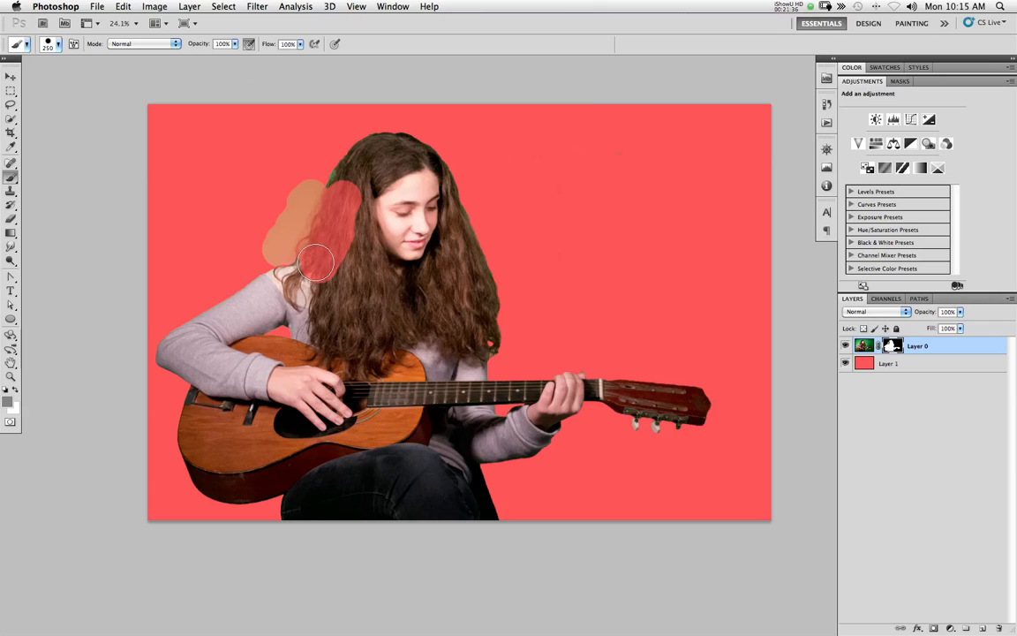
Undo the grey mask strokes and set the brush's foreground colour back to black.
{"action": "left_click", "coordinate": [10, 422]}
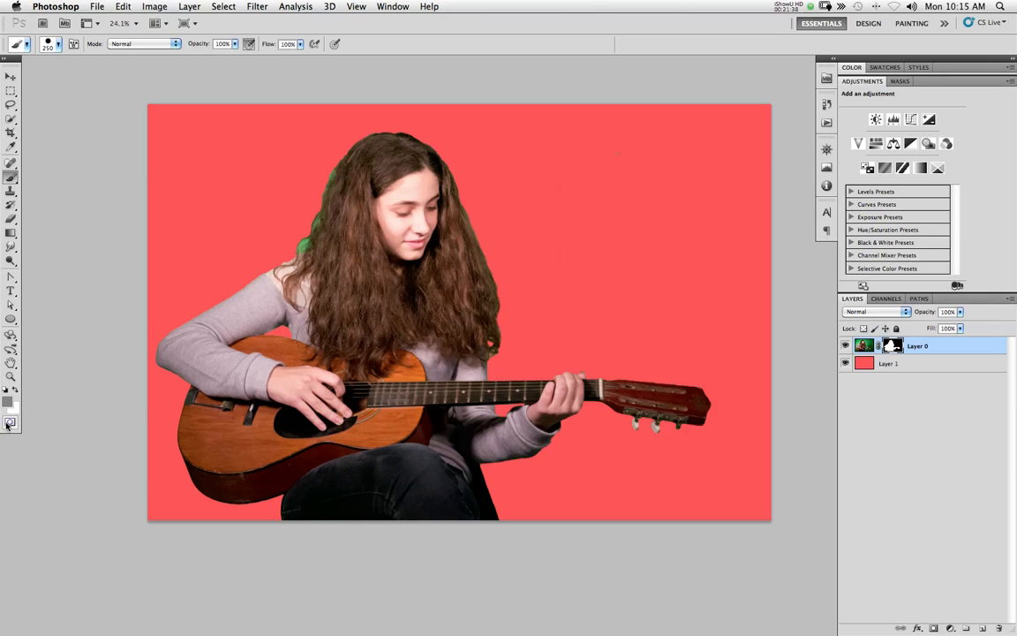
{"action": "left_click", "coordinate": [8, 402]}
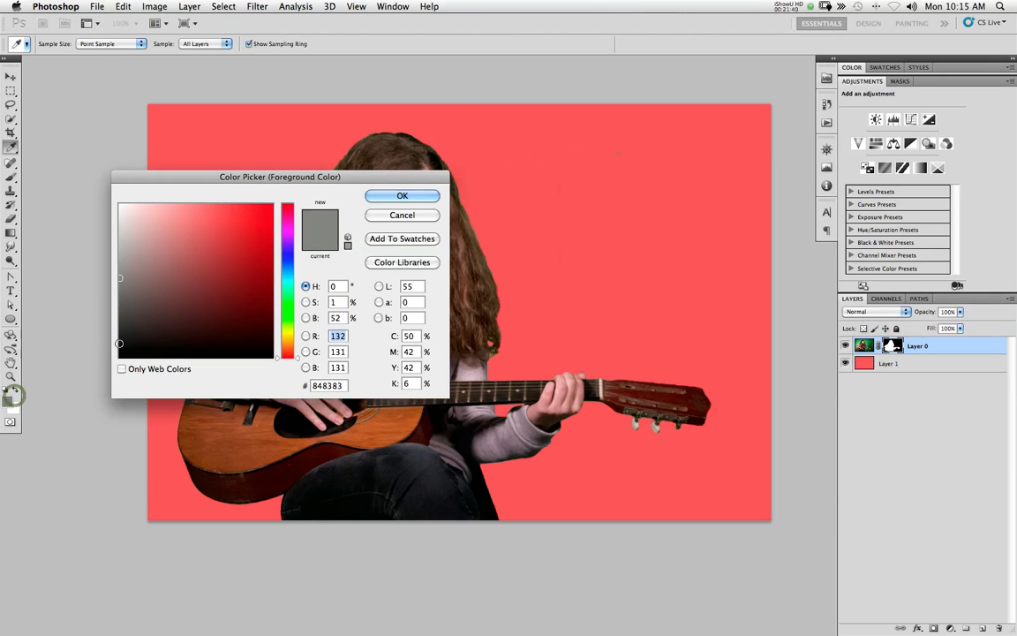
{"action": "left_click", "coordinate": [7, 389]}
{"action": "left_click", "coordinate": [405, 197]}
{"action": "key", "text": "b"}
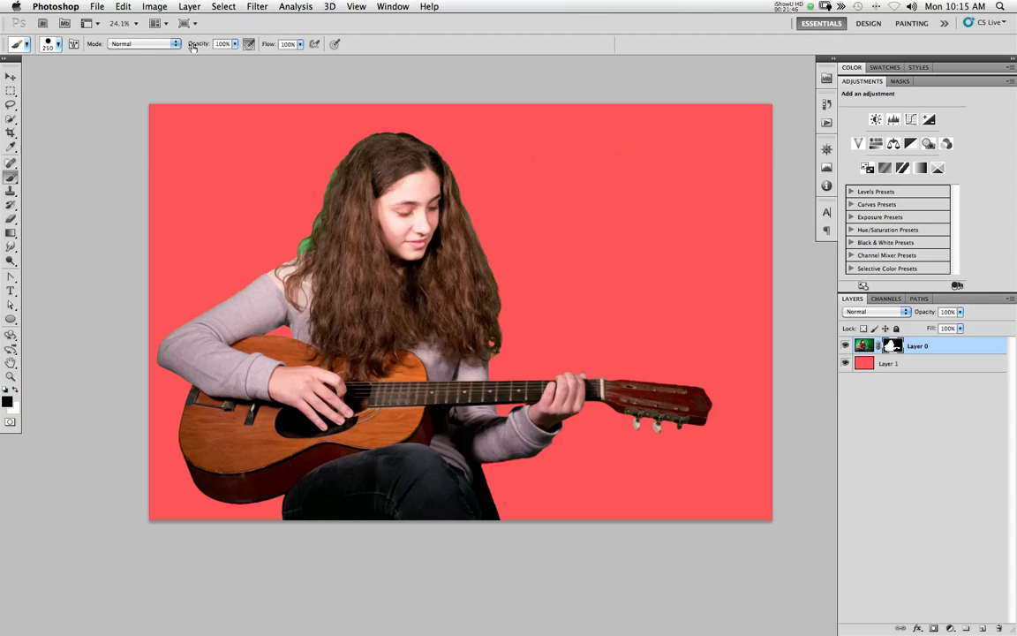
Paint black on Layer 0's mask with a 300 px brush at 11% opacity around the hair's outer edge to fade the green fringe.
{"action": "left_click_drag", "start_coordinate": [189, 44], "coordinate": [144, 44]}
{"action": "key", "text": "bracketleft"}
{"action": "key", "text": "bracketleft"}
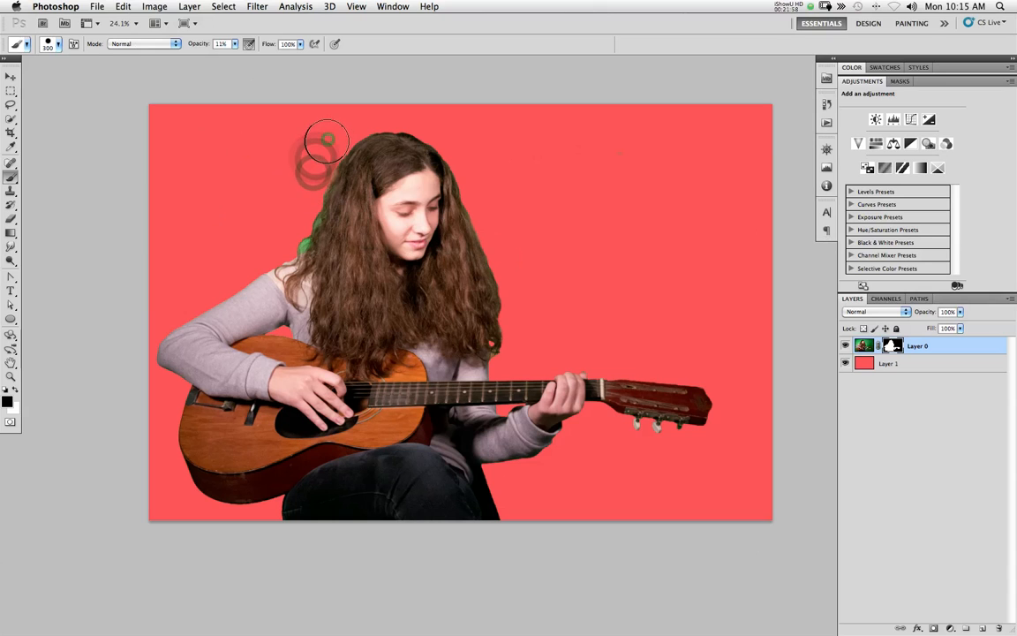
{"action": "left_click", "coordinate": [312, 161]}
{"action": "left_click", "coordinate": [292, 199]}
{"action": "left_click", "coordinate": [296, 182]}
{"action": "left_click", "coordinate": [294, 223]}
{"action": "left_click", "coordinate": [291, 210]}
{"action": "left_click", "coordinate": [306, 201]}
{"action": "left_click", "coordinate": [310, 181]}
{"action": "left_click", "coordinate": [319, 166]}
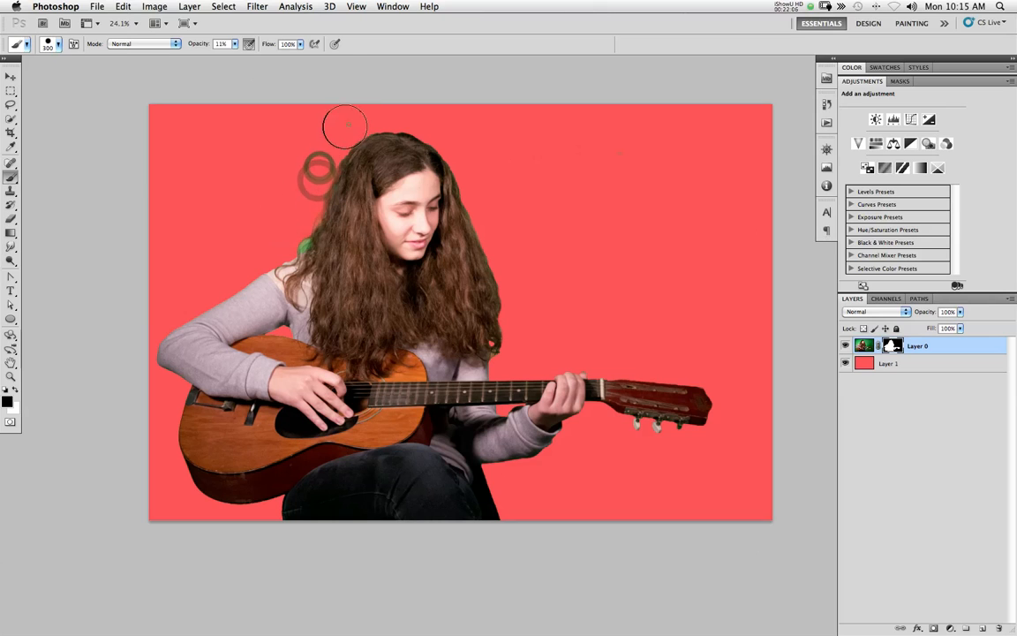
{"action": "left_click", "coordinate": [342, 122]}
{"action": "left_click", "coordinate": [368, 113]}
{"action": "left_click", "coordinate": [408, 113]}
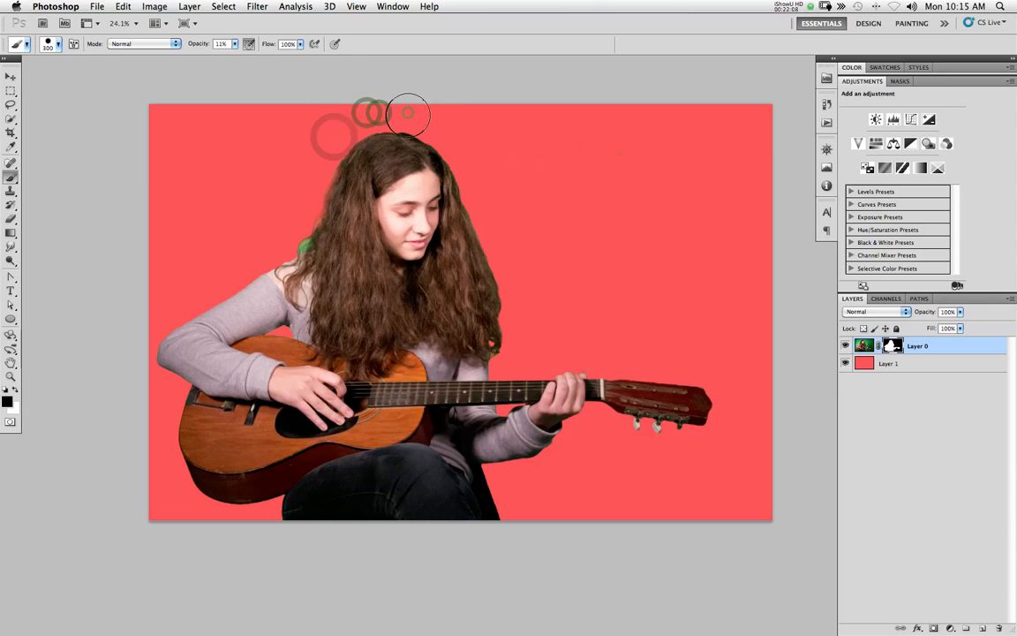
{"action": "left_click", "coordinate": [333, 148]}
{"action": "left_click", "coordinate": [362, 110]}
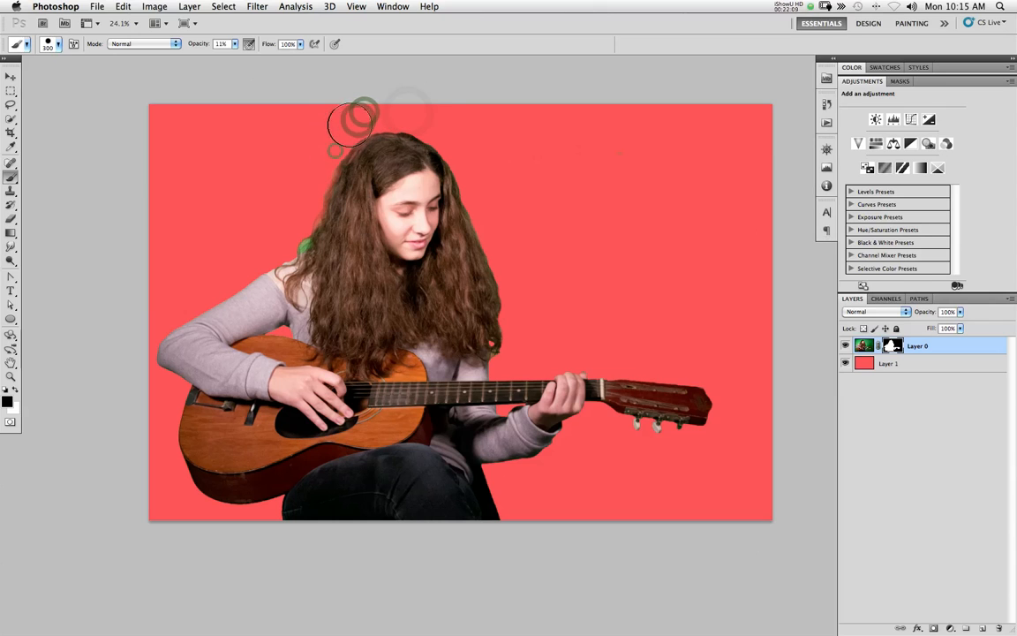
{"action": "left_click", "coordinate": [397, 114]}
{"action": "left_click", "coordinate": [431, 119]}
{"action": "left_click", "coordinate": [442, 126]}
{"action": "left_click", "coordinate": [463, 136]}
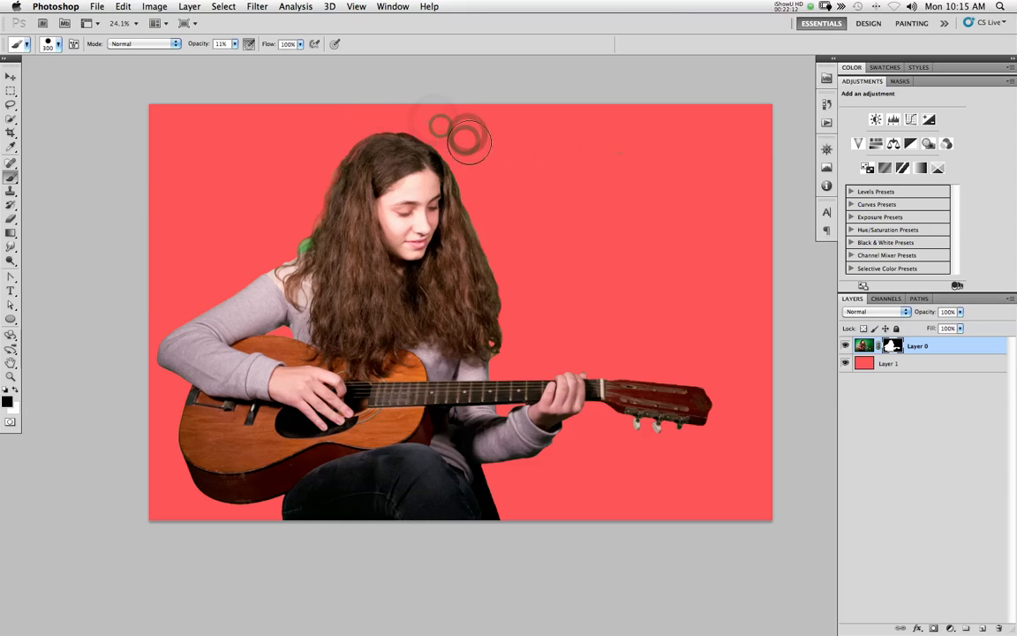
{"action": "left_click", "coordinate": [432, 121]}
{"action": "left_click", "coordinate": [409, 112]}
{"action": "left_click", "coordinate": [436, 129]}
{"action": "left_click", "coordinate": [474, 157]}
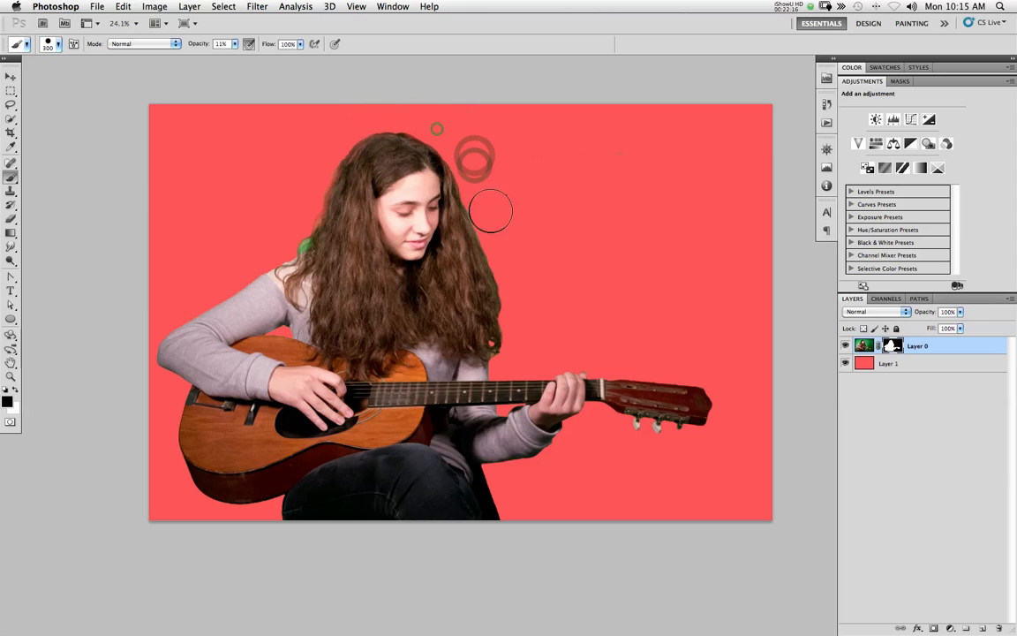
{"action": "left_click", "coordinate": [434, 127]}
{"action": "left_click", "coordinate": [484, 190]}
{"action": "left_click", "coordinate": [496, 225]}
{"action": "left_click", "coordinate": [501, 249]}
{"action": "left_click", "coordinate": [522, 288]}
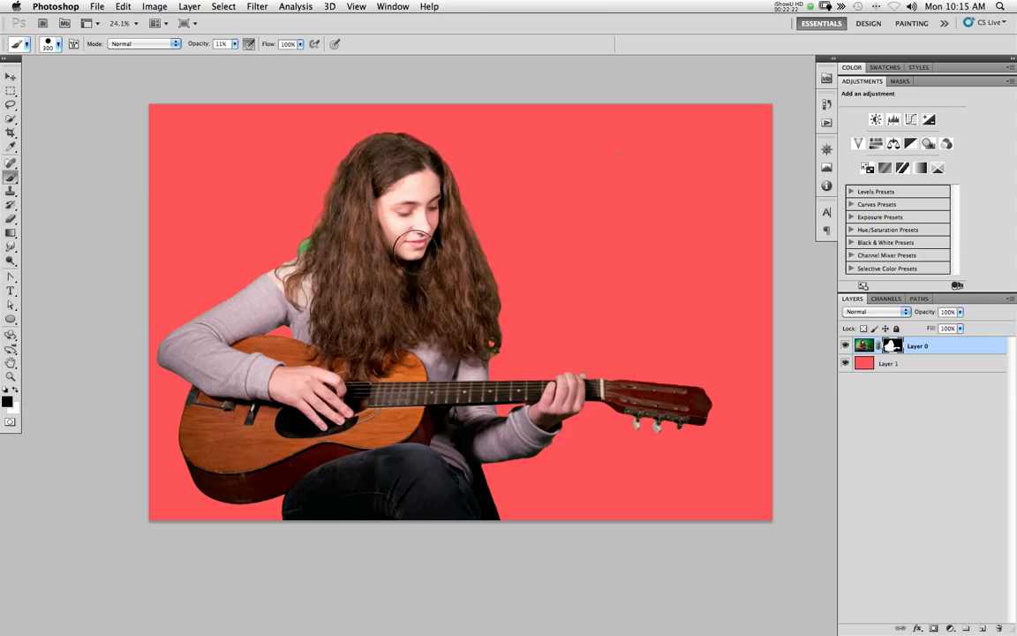
{"action": "left_click", "coordinate": [522, 305]}
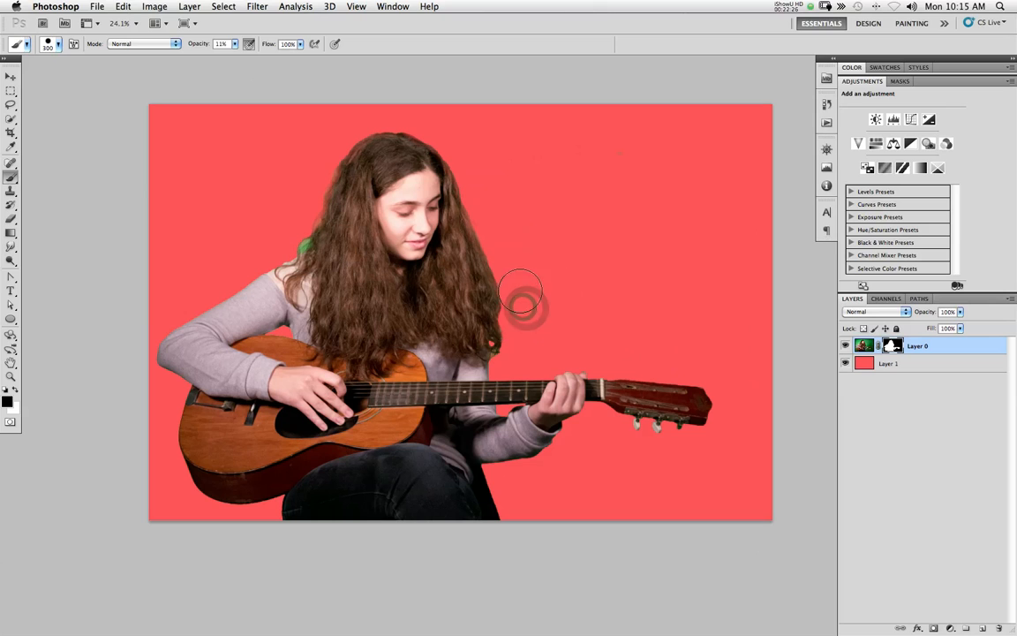
{"action": "left_click", "coordinate": [522, 307]}
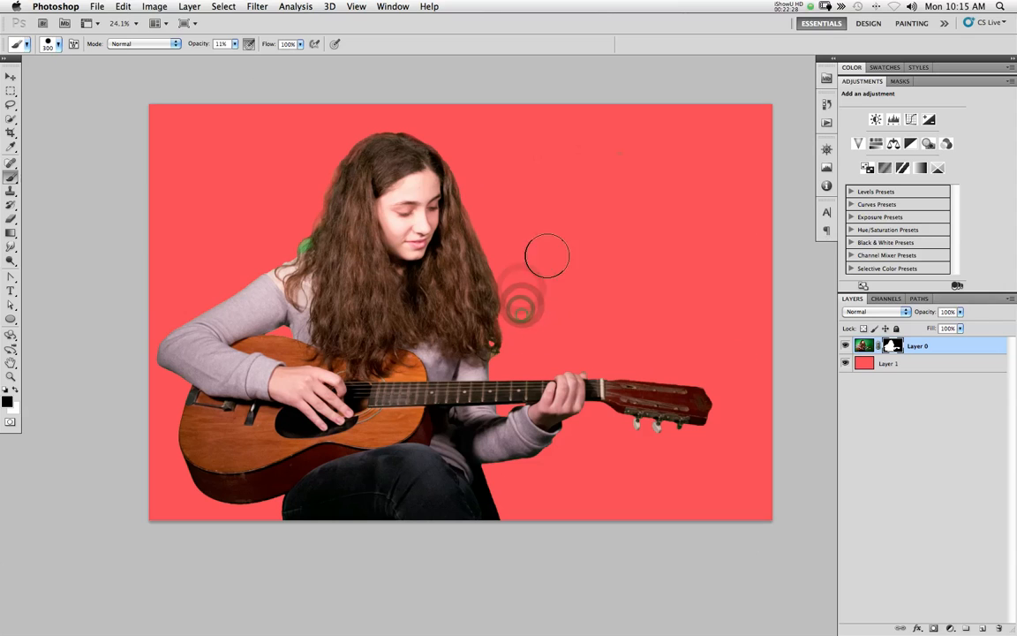
{"action": "left_click", "coordinate": [479, 169]}
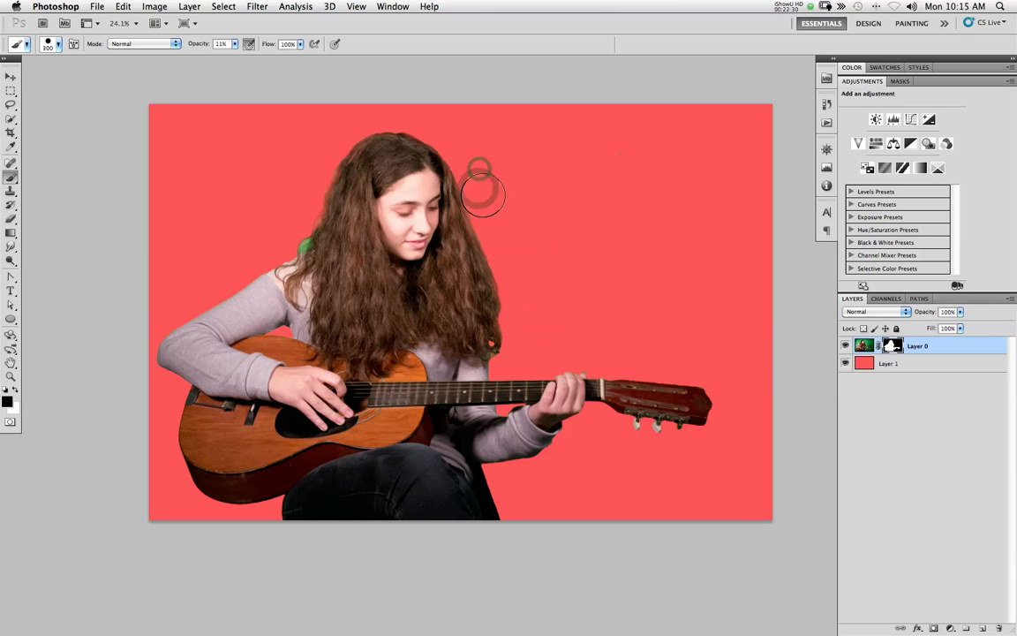
{"action": "left_click", "coordinate": [516, 235]}
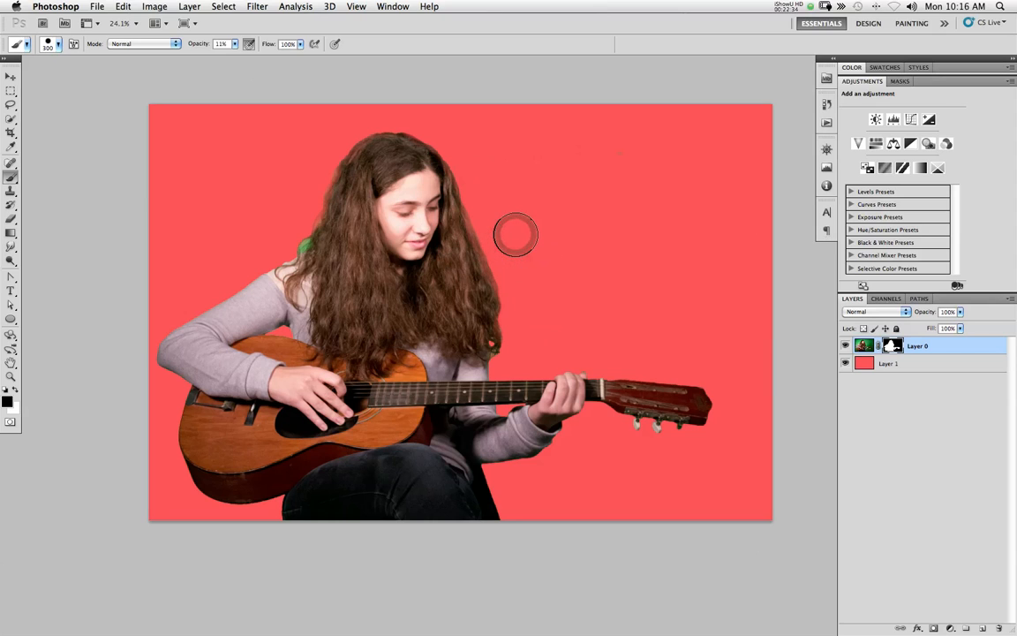
Erase on Layer 0's mask with a 90 px Eraser along the hair's left edge to bring back the hidden hair and green backdrop.
{"action": "left_click", "coordinate": [12, 221]}
{"action": "left_click", "coordinate": [406, 218], "text": "ctrl"}
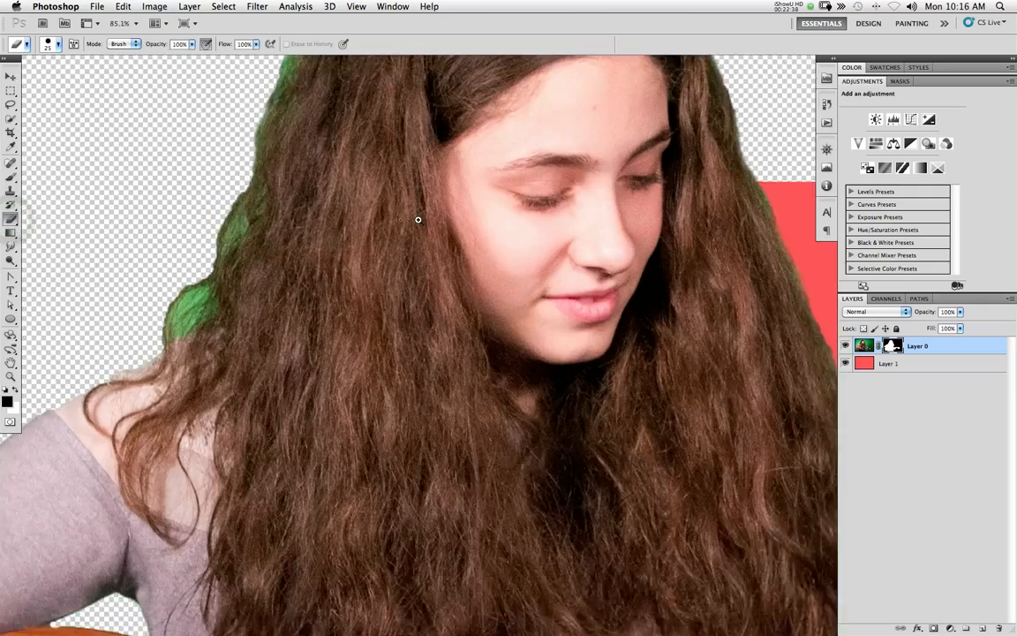
{"action": "left_click_drag", "start_coordinate": [415, 218], "coordinate": [478, 302]}
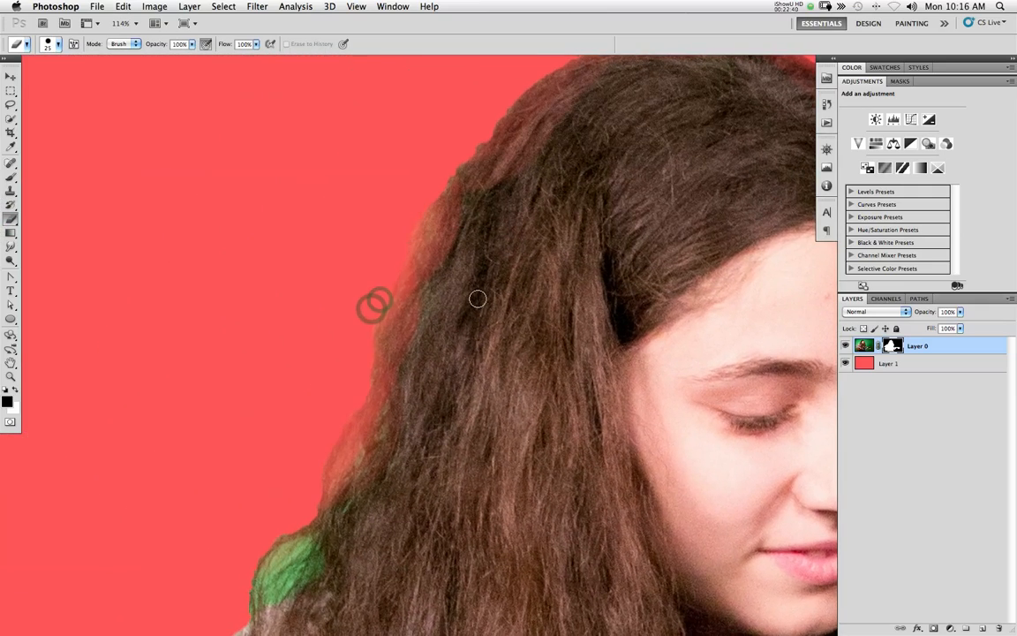
{"action": "key", "text": "bracketright"}
{"action": "key", "text": "bracketright"}
{"action": "key", "text": "bracketright"}
{"action": "key", "text": "bracketright"}
{"action": "key", "text": "bracketright"}
{"action": "key", "text": "bracketright"}
{"action": "key", "text": "bracketright"}
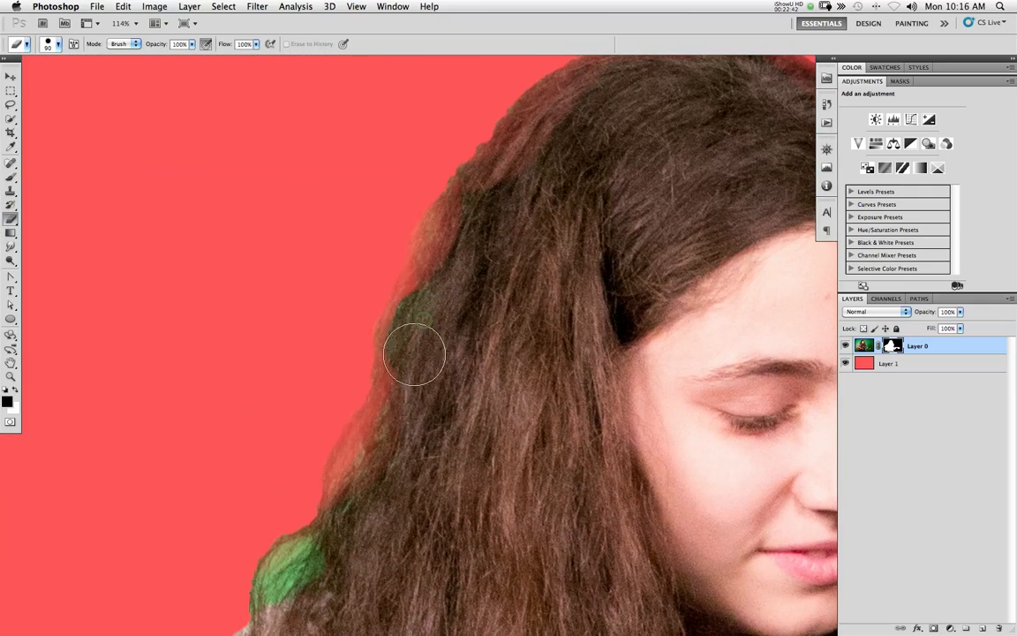
{"action": "mouse_move", "coordinate": [408, 345]}
{"action": "left_mouse_down"}
{"action": "mouse_move", "coordinate": [470, 220]}
{"action": "mouse_move", "coordinate": [438, 256]}
{"action": "mouse_move", "coordinate": [390, 424]}
{"action": "mouse_move", "coordinate": [341, 454]}
{"action": "mouse_move", "coordinate": [363, 453]}
{"action": "mouse_move", "coordinate": [379, 432]}
{"action": "mouse_move", "coordinate": [317, 434]}
{"action": "left_mouse_up"}
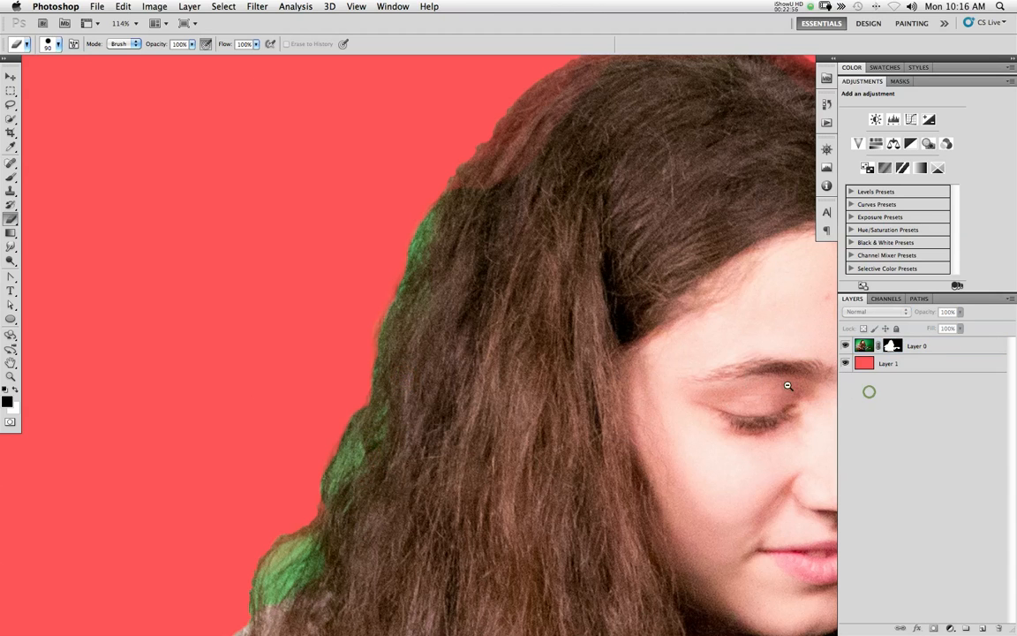
Remove Layer 0's mask by applying it permanently to the layer, and undo that.
{"action": "key", "text": "super+0"}
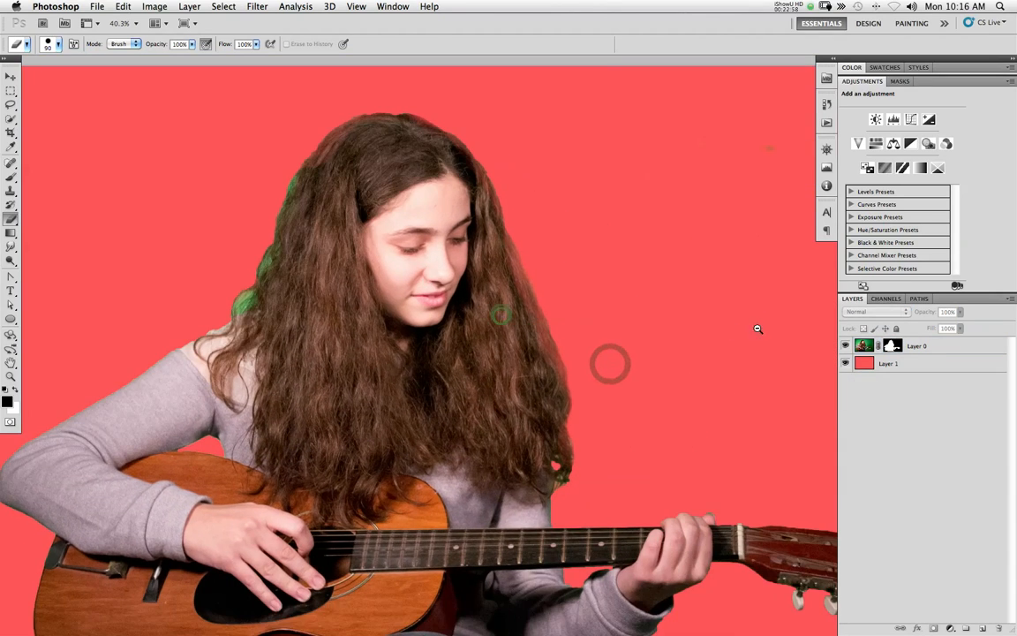
{"action": "scroll", "coordinate": [591, 320], "scroll_direction": "down", "scroll_amount": 3}
{"action": "left_click_drag", "start_coordinate": [890, 346], "coordinate": [1001, 629]}
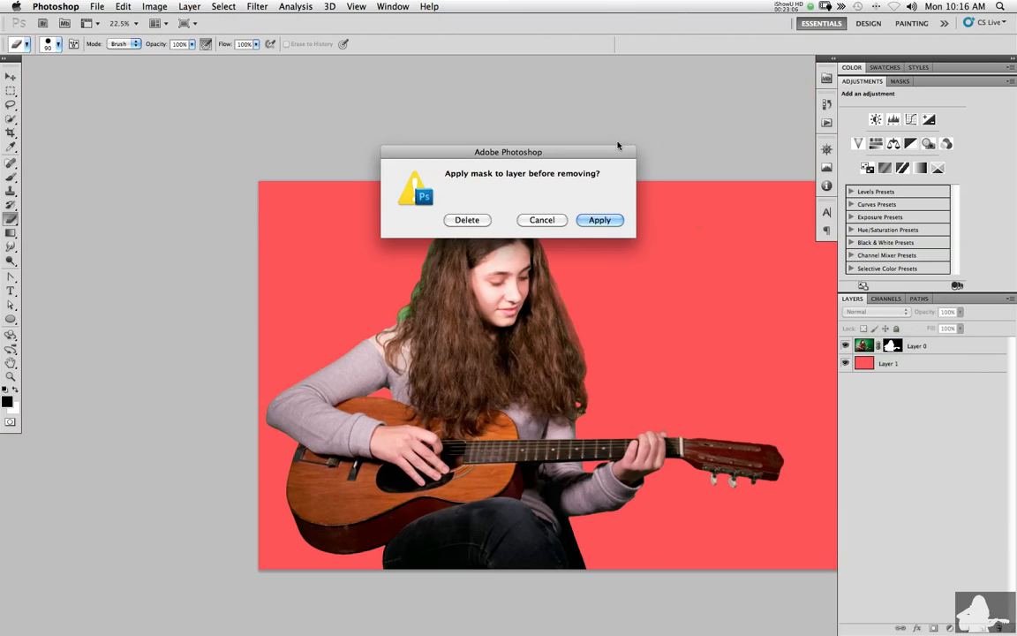
{"action": "left_click", "coordinate": [600, 220]}
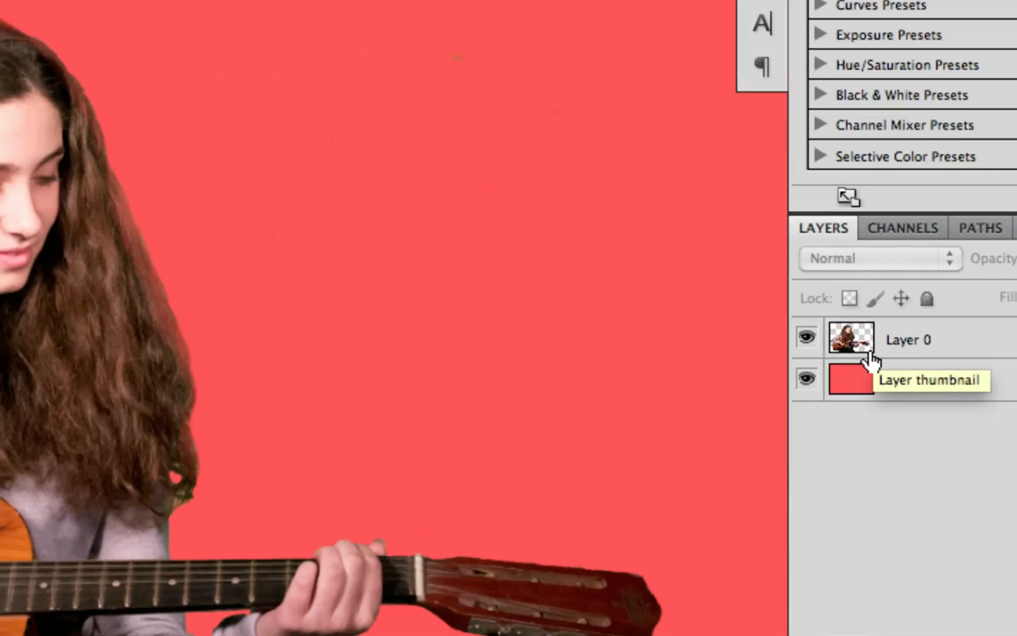
{"action": "key", "text": "super+z"}
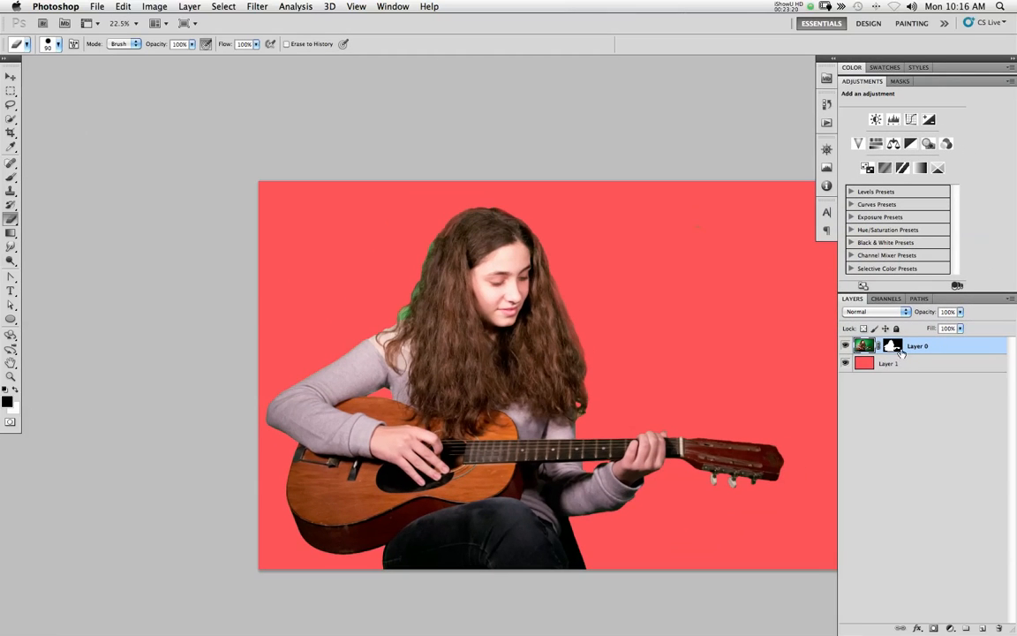
Delete Layer 0's mask without applying it, restoring the full photo with its green backdrop.
{"action": "left_click_drag", "start_coordinate": [901, 351], "coordinate": [997, 625]}
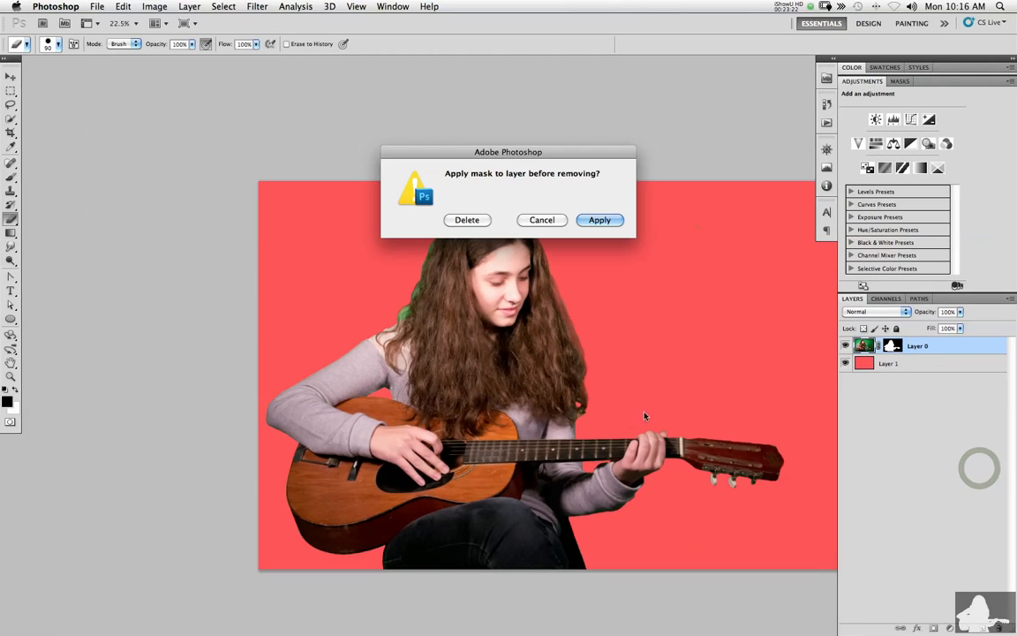
{"action": "left_click", "coordinate": [466, 220]}
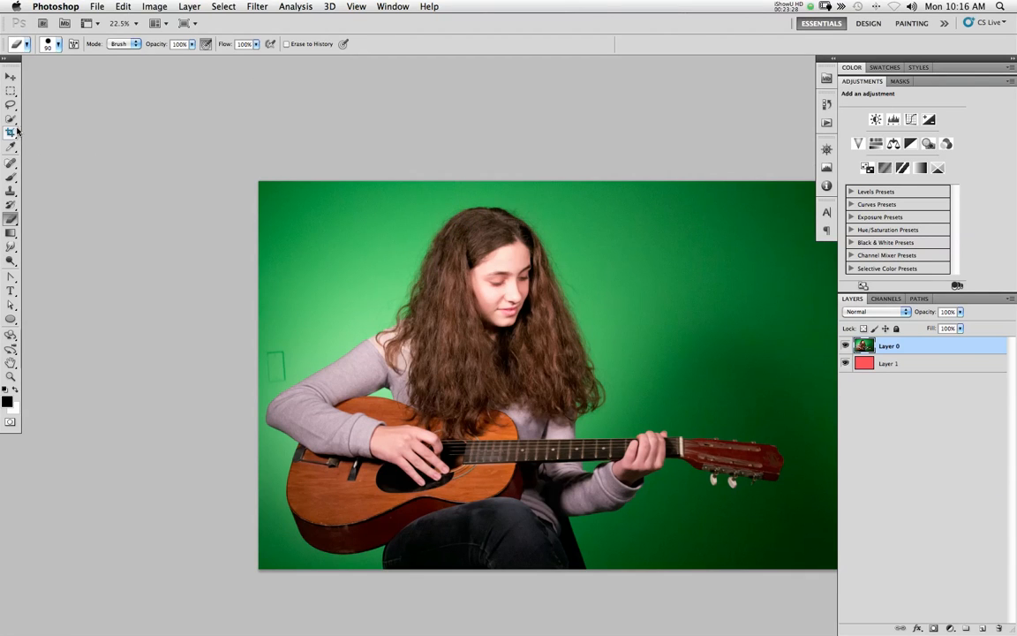
Select the entire green backdrop around the girl with the Magic Wand at tolerance 32, adding the remaining areas, and delete it from Layer 0.
{"action": "left_click_drag", "start_coordinate": [11, 119], "coordinate": [58, 130]}
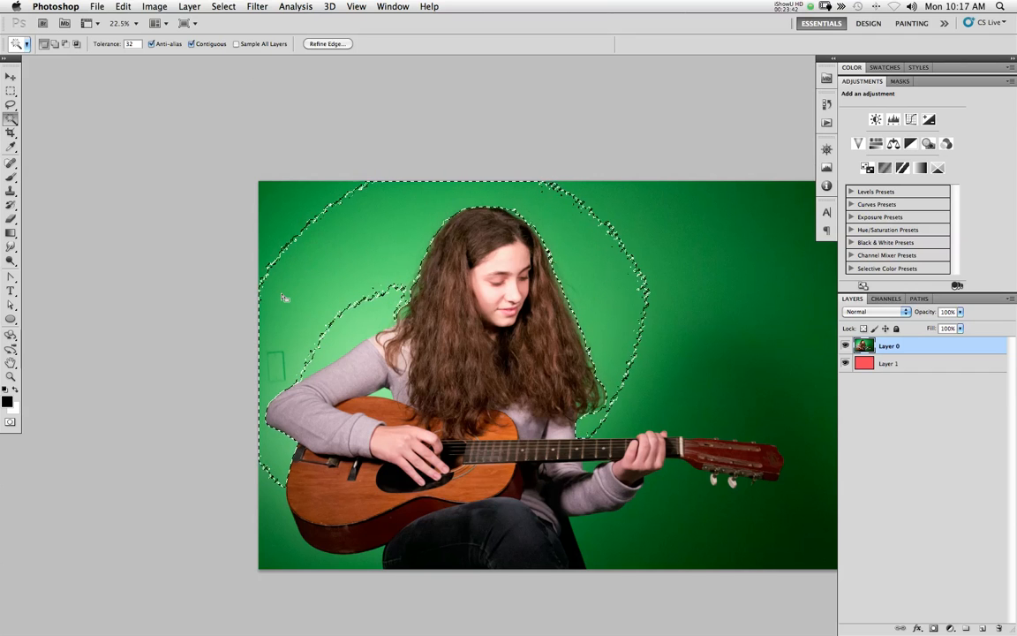
{"action": "left_click_drag", "start_coordinate": [281, 292], "coordinate": [276, 210]}
{"action": "left_click", "coordinate": [353, 315]}
{"action": "left_click", "coordinate": [796, 201]}
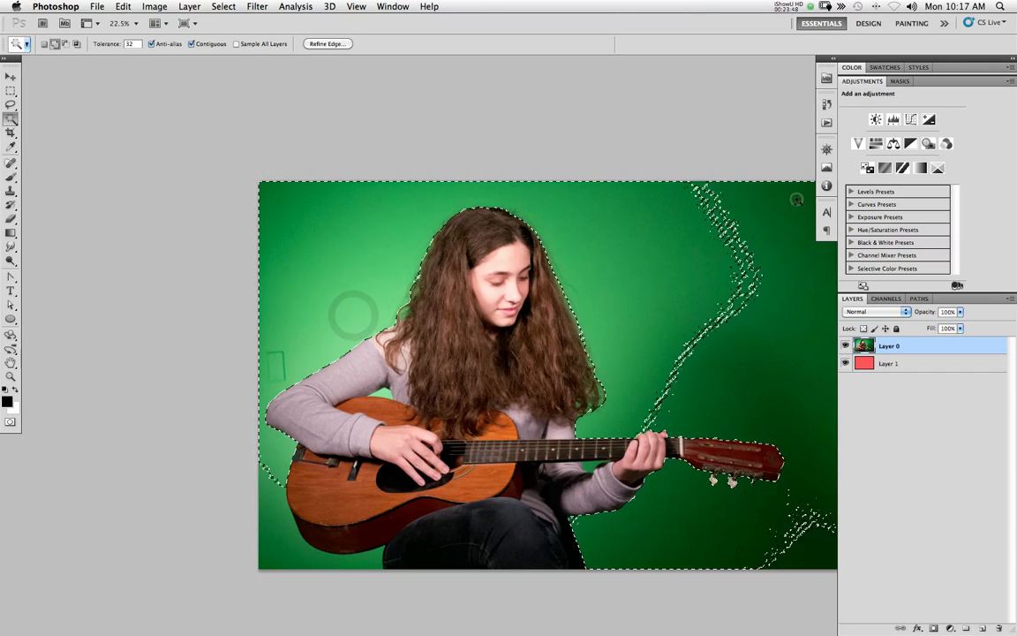
{"action": "left_click", "coordinate": [780, 206]}
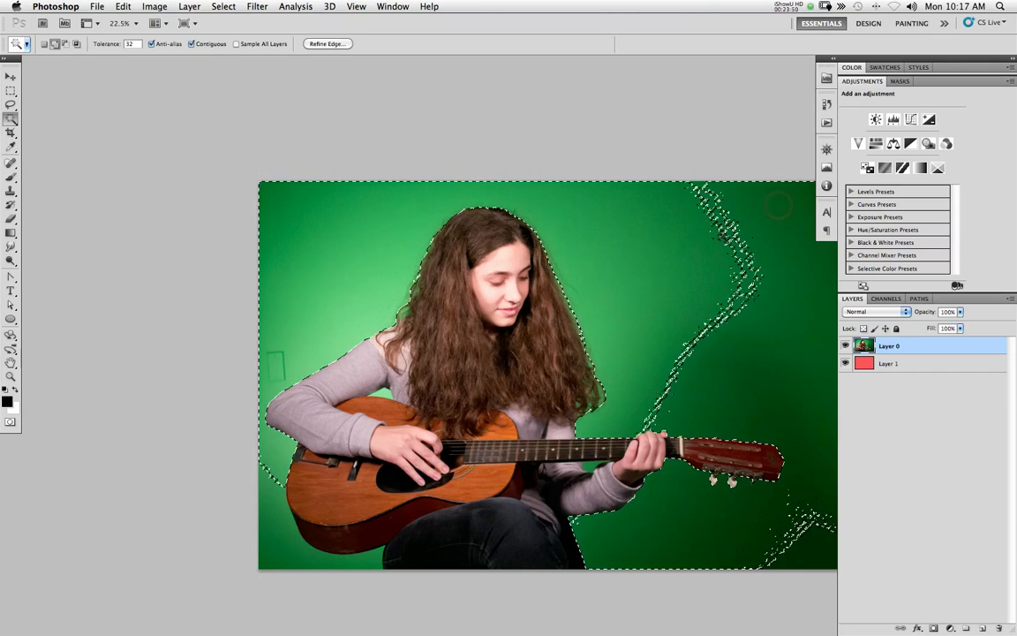
{"action": "left_click", "coordinate": [723, 231], "text": "alt"}
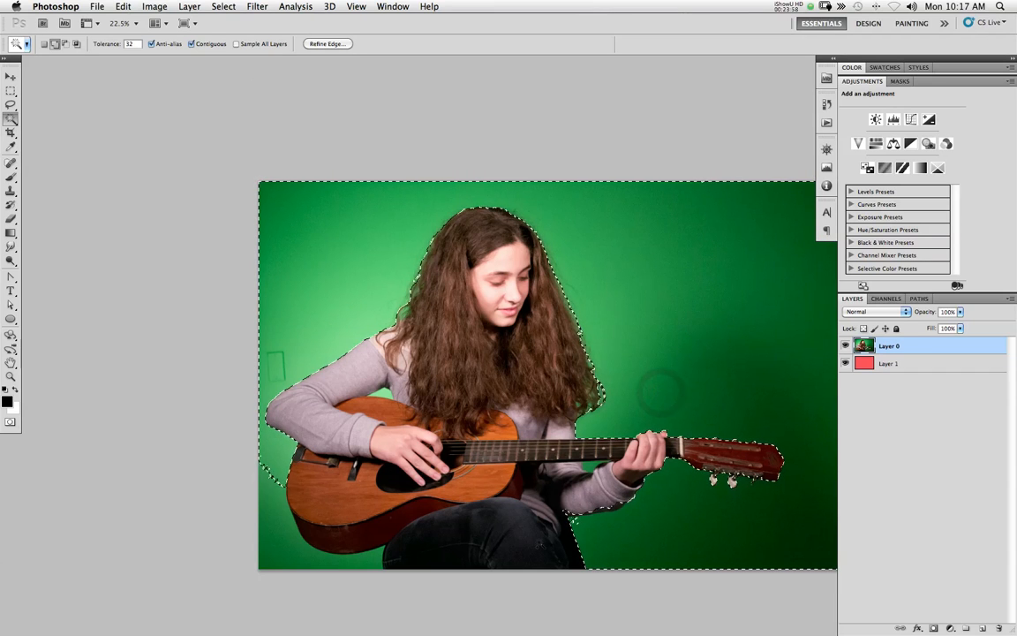
{"action": "left_click", "coordinate": [273, 542], "text": "alt"}
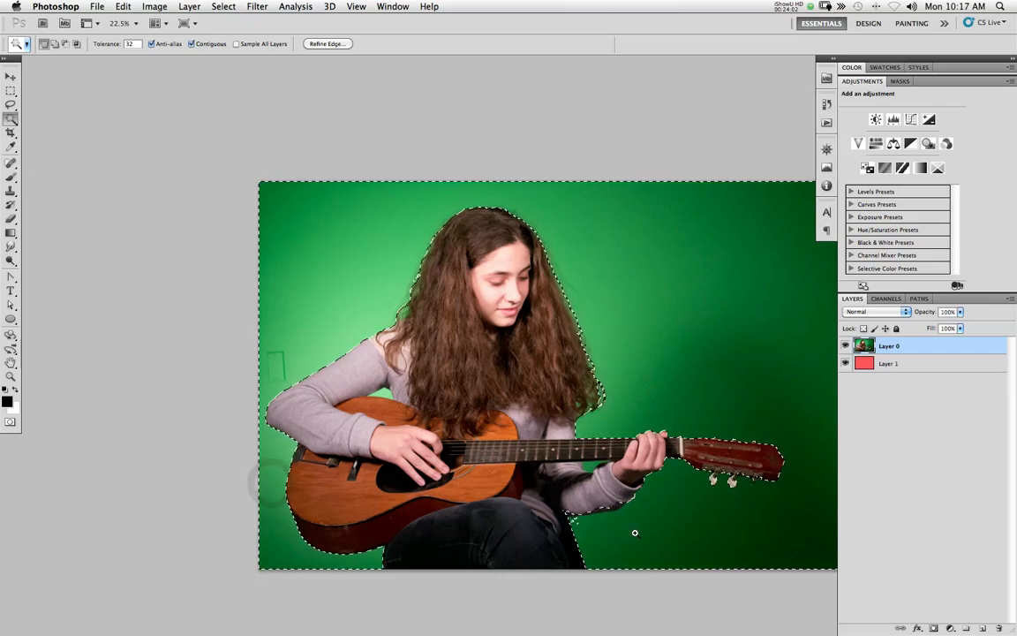
{"action": "scroll", "coordinate": [576, 523], "scroll_direction": "up", "scroll_amount": 4}
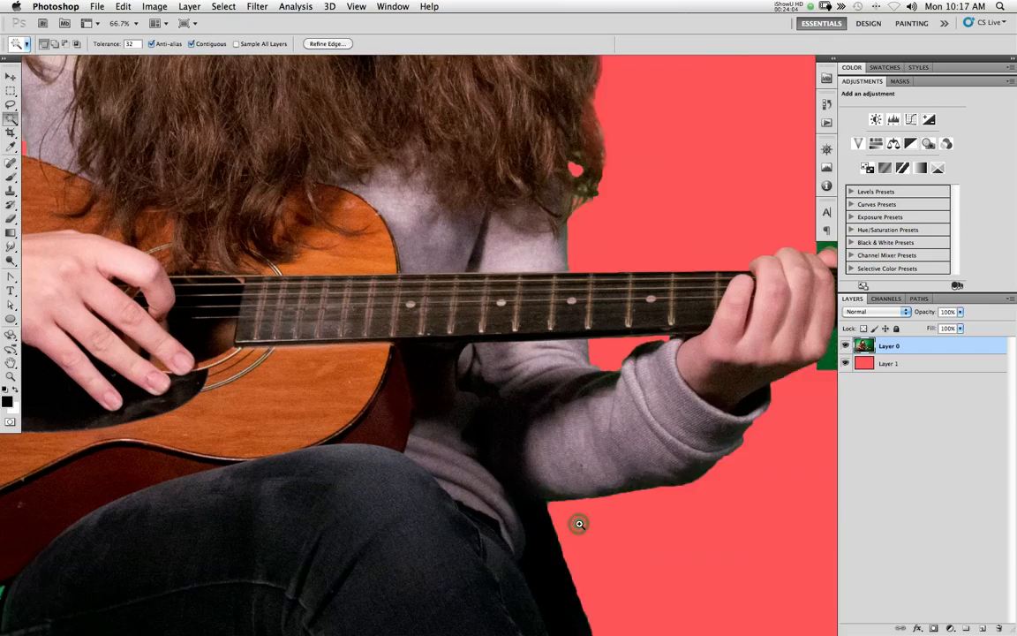
Delete the selected green backdrop from Layer 0 and clear the selection.
{"action": "scroll", "coordinate": [658, 505], "scroll_direction": "up", "scroll_amount": 2}
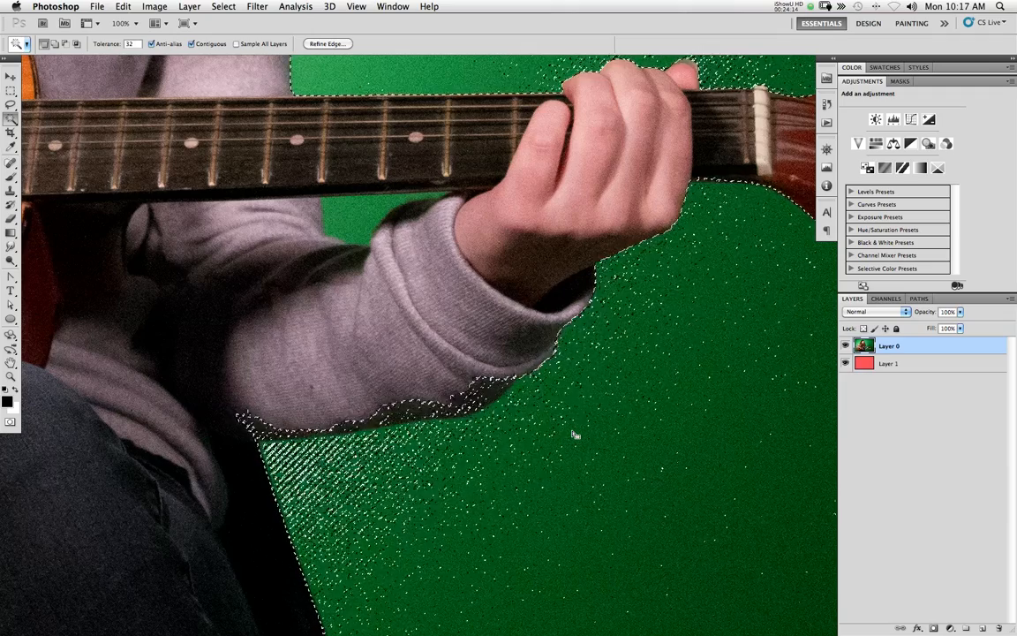
{"action": "key", "text": "Delete"}
{"action": "key", "text": "super+d"}
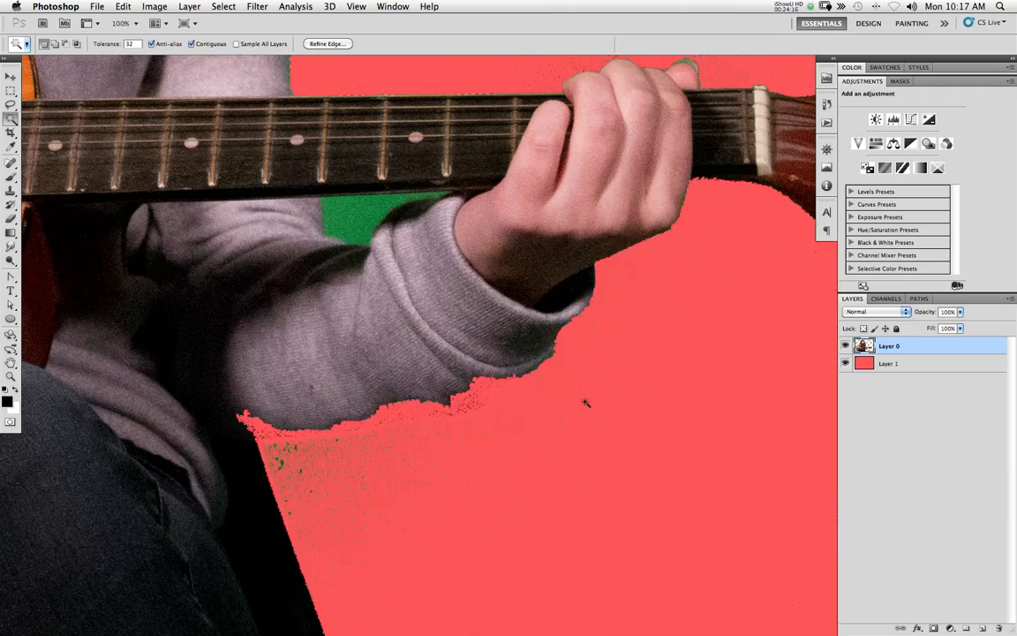
Examine the cut edge of the sleeve and the leftover specks in the deleted backdrop at 300% magnification.
{"action": "left_click", "coordinate": [557, 454]}
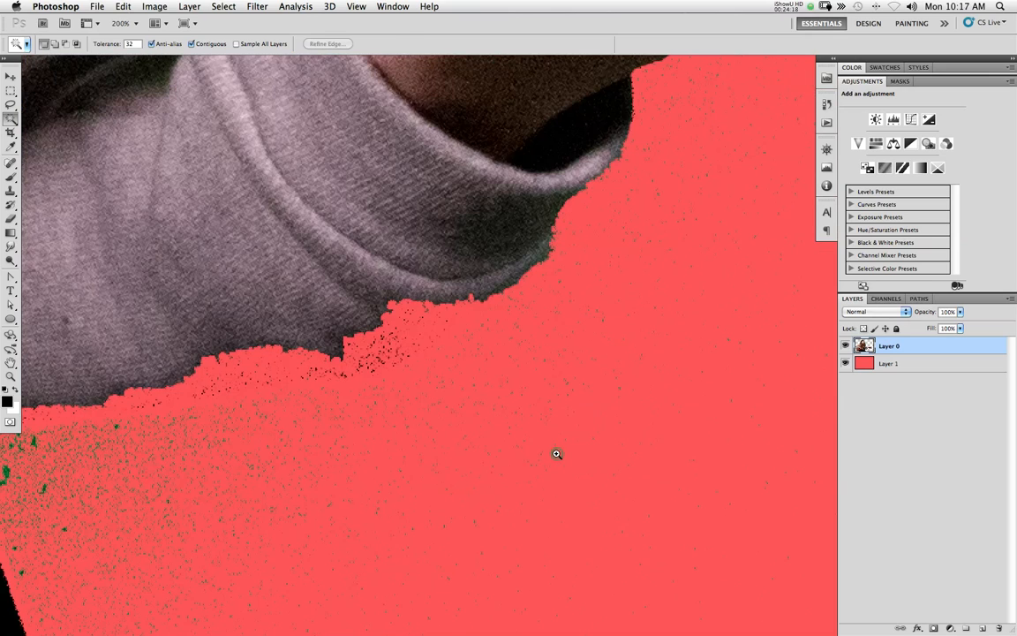
{"action": "left_click", "coordinate": [557, 454]}
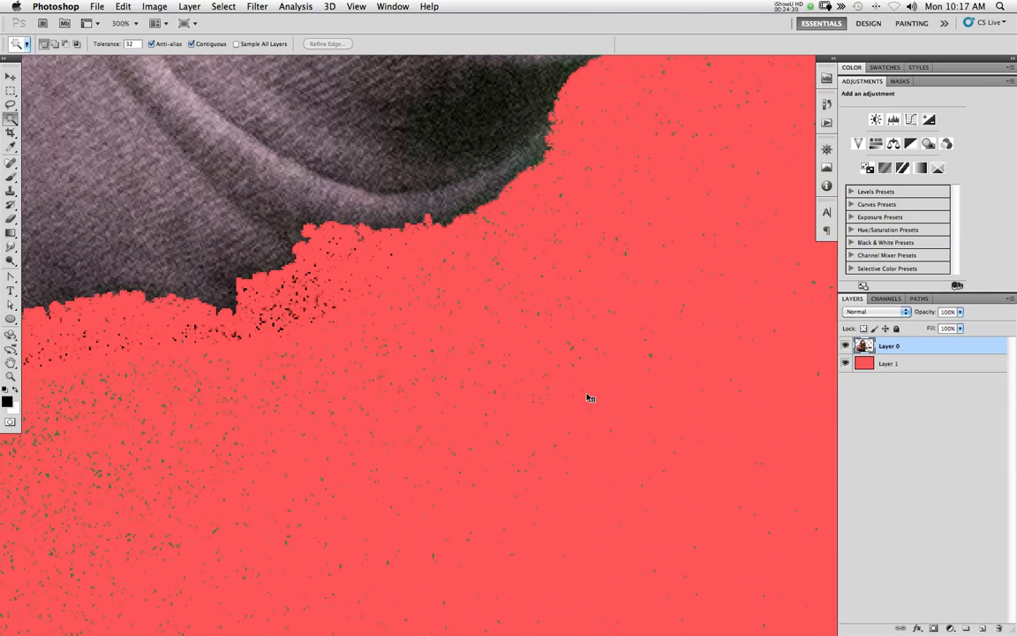
{"action": "scroll", "coordinate": [584, 392], "scroll_direction": "down", "scroll_amount": 10}
{"action": "scroll", "coordinate": [580, 390], "scroll_direction": "up", "scroll_amount": 10}
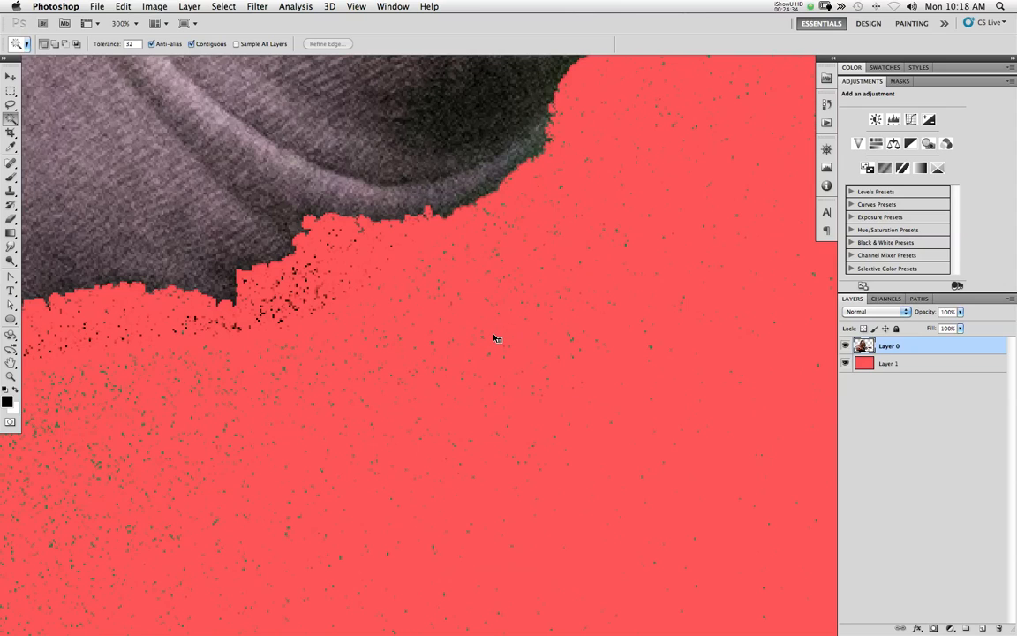
{"action": "left_click_drag", "start_coordinate": [533, 330], "coordinate": [428, 334]}
{"action": "left_click_drag", "start_coordinate": [445, 270], "coordinate": [442, 447]}
Undo the backdrop deletion on Layer 0 to restore the full photo, and clear the selection.
{"action": "key", "text": "super+alt+z"}
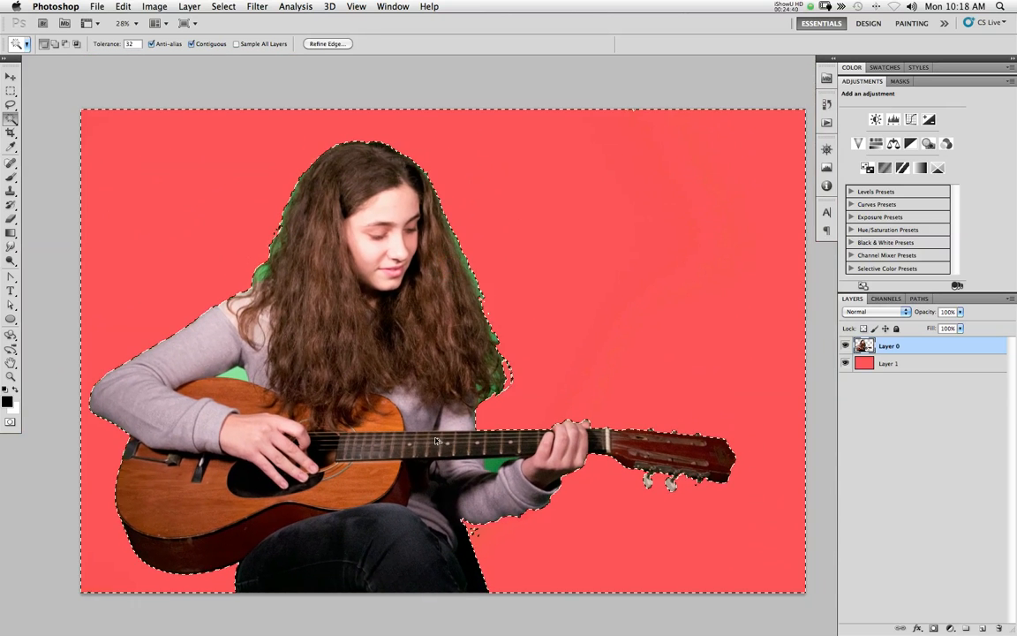
{"action": "key", "text": "super+alt+z"}
{"action": "key", "text": "super+d"}
Select the green backdrop above the arms and guitar neck on both sides of the girl with the Quick Selection tool at 200 px.
{"action": "left_click_drag", "start_coordinate": [7, 121], "coordinate": [39, 117]}
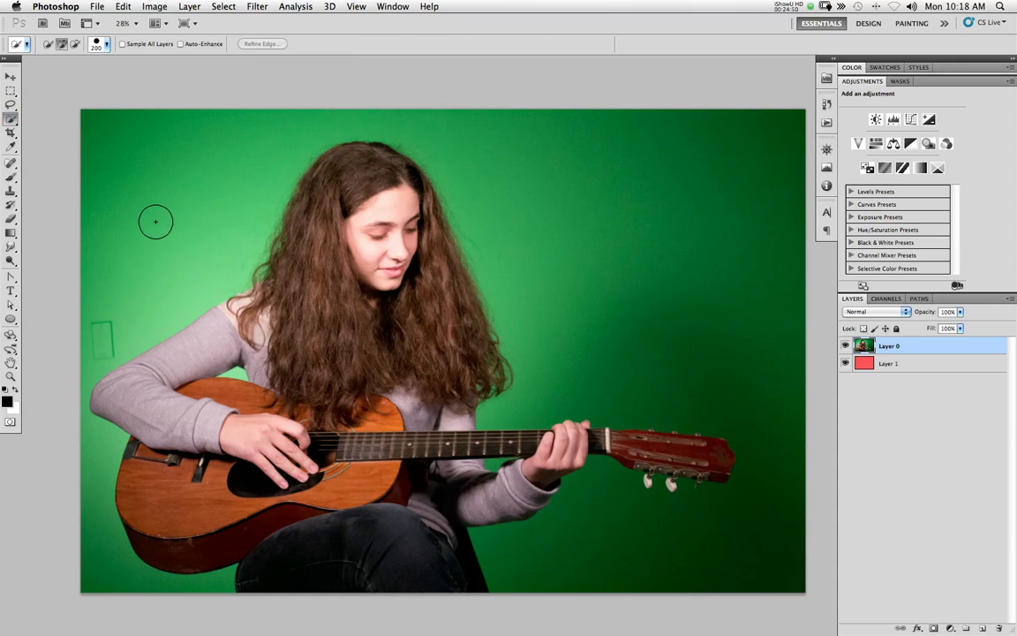
{"action": "left_click_drag", "start_coordinate": [157, 180], "coordinate": [163, 148]}
{"action": "mouse_move", "coordinate": [719, 322]}
{"action": "left_mouse_down"}
{"action": "mouse_move", "coordinate": [699, 279]}
{"action": "mouse_move", "coordinate": [537, 125]}
{"action": "left_mouse_up"}
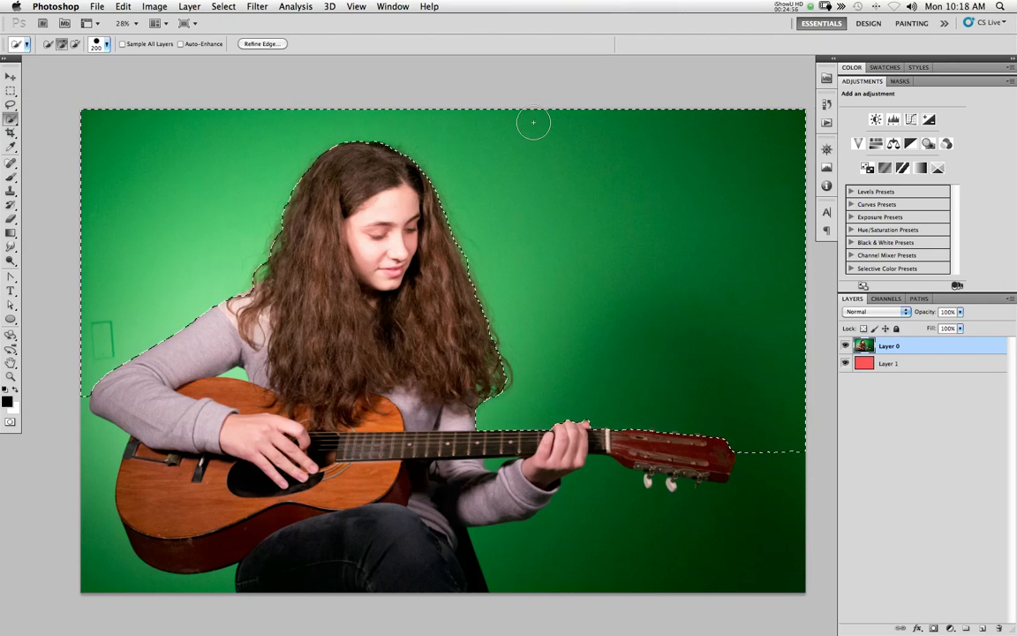
Try smaller Quick Selection brush sizes, enlarge the brush to 300 px, and turn the backdrop selection into a layer mask on Layer 0.
{"action": "key", "text": "bracketleft"}
{"action": "key", "text": "bracketleft"}
{"action": "key", "text": "bracketleft"}
{"action": "key", "text": "bracketleft"}
{"action": "key", "text": "bracketleft"}
{"action": "key", "text": "bracketleft"}
{"action": "key", "text": "bracketleft"}
{"action": "key", "text": "bracketleft"}
{"action": "key", "text": "bracketleft"}
{"action": "key", "text": "bracketleft"}
{"action": "key", "text": "bracketright"}
{"action": "key", "text": "bracketright"}
{"action": "key", "text": "bracketright"}
{"action": "key", "text": "bracketright"}
{"action": "key", "text": "bracketright"}
{"action": "key", "text": "bracketright"}
{"action": "left_click", "coordinate": [933, 627]}
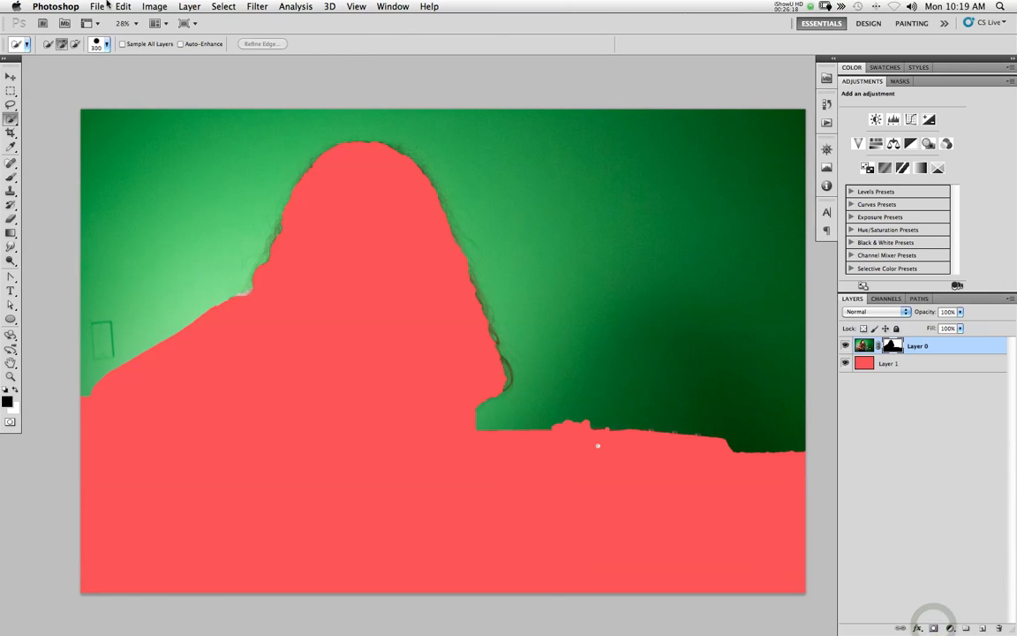
Save the document as Portrait in Photoshop format in the GreenScreen&Selections folder, keeping the layers and Maximize Compatibility enabled.
{"action": "left_click", "coordinate": [93, 6]}
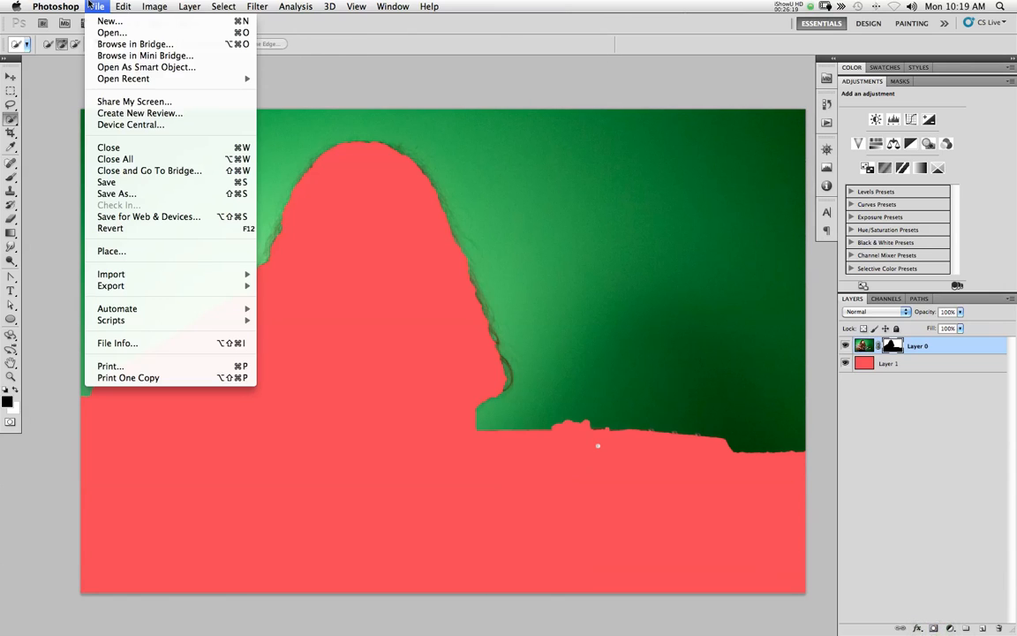
{"action": "left_click", "coordinate": [113, 182]}
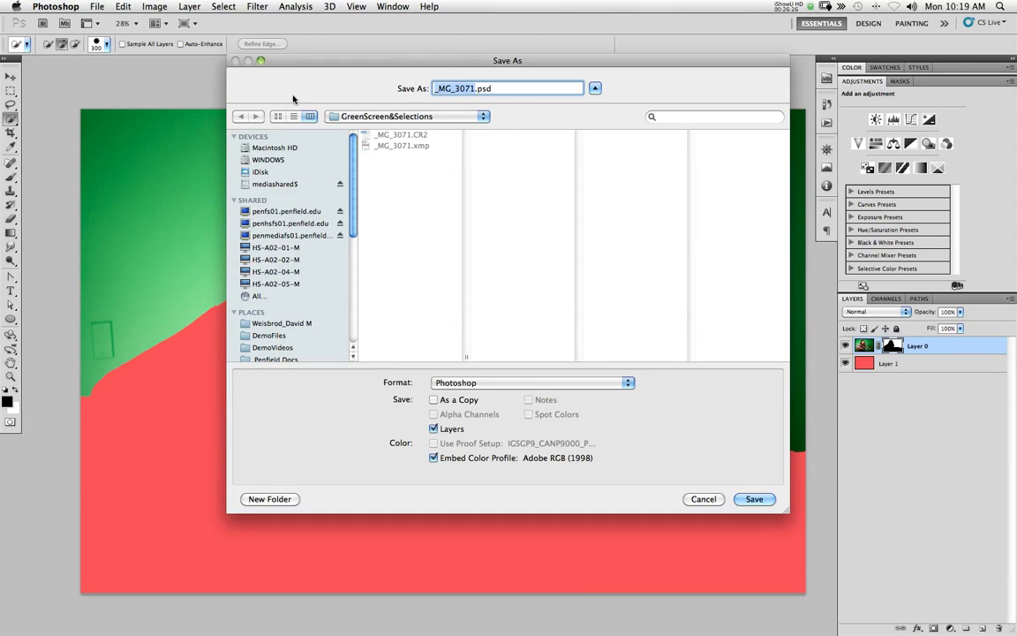
{"action": "left_click_drag", "start_coordinate": [389, 66], "coordinate": [316, 92]}
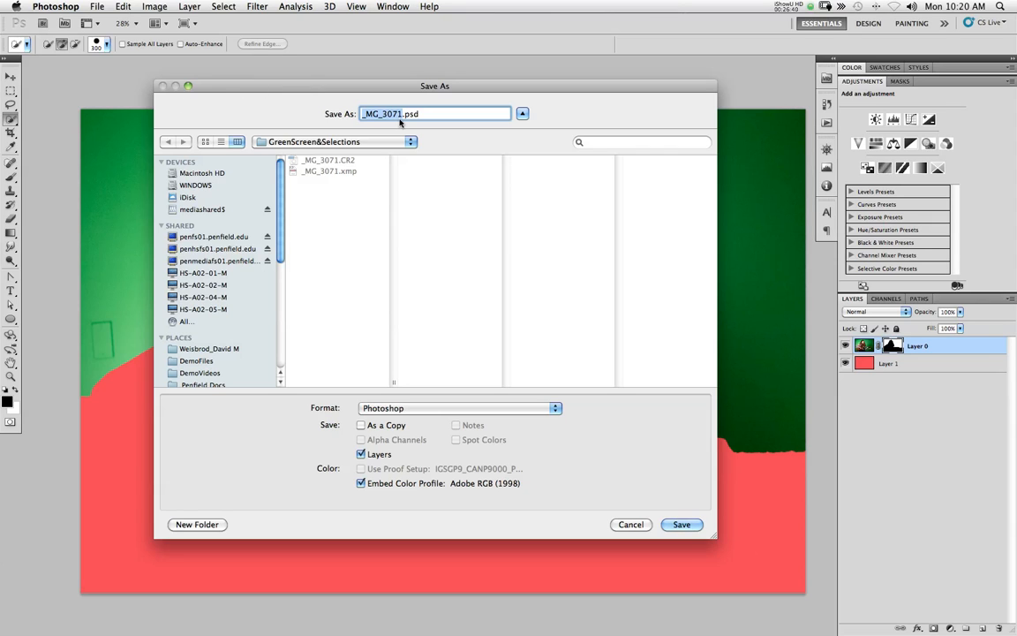
{"action": "type", "text": "Portrait"}
{"action": "left_click", "coordinate": [689, 525]}
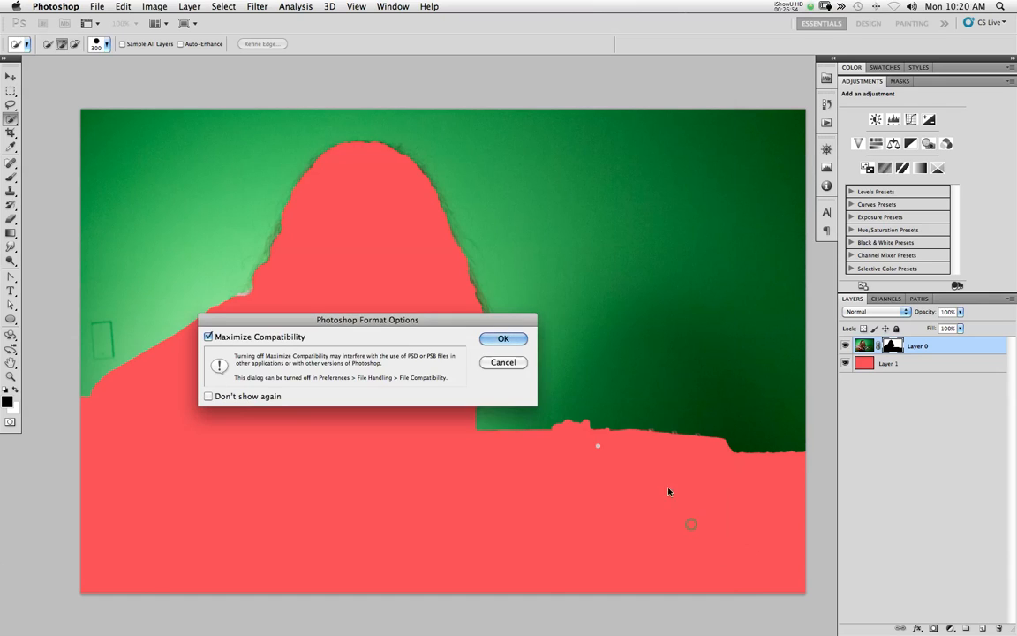
{"action": "left_click", "coordinate": [505, 338]}
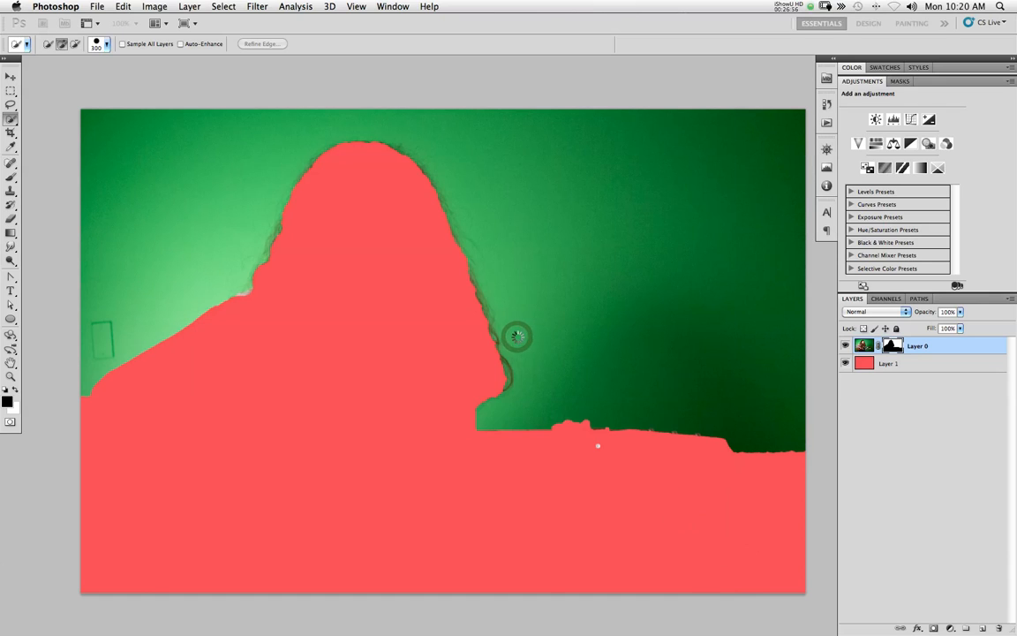